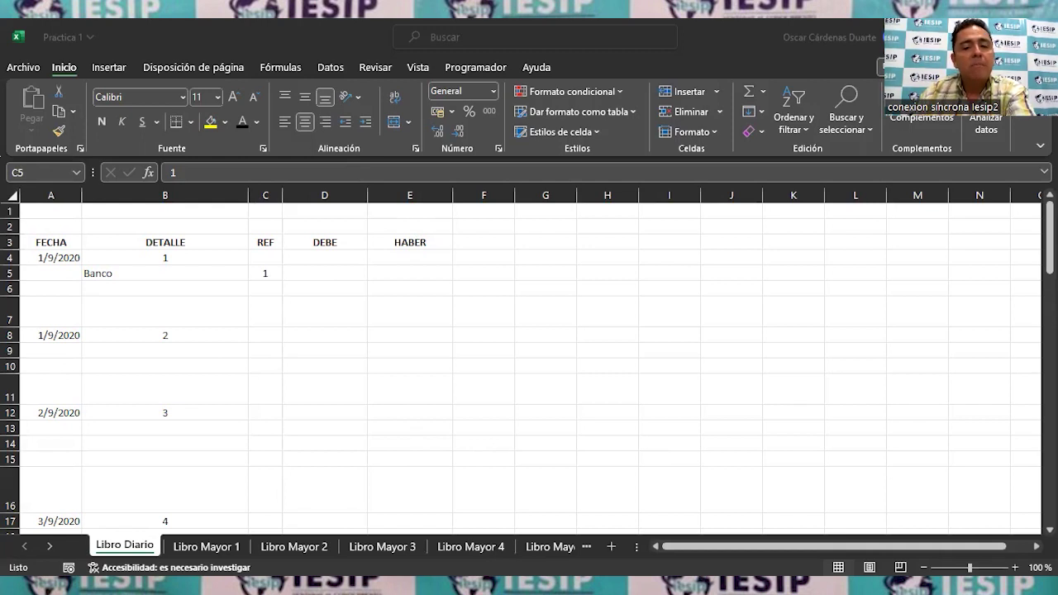
{"action": "left_click", "coordinate": [121, 271]}
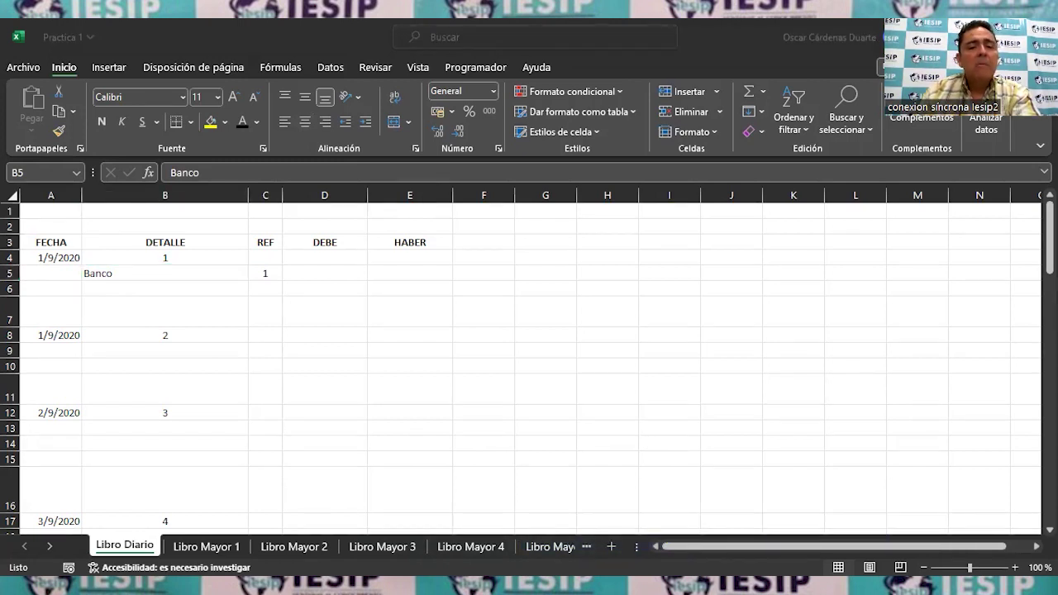
{"action": "key", "text": "alt+Tab"}
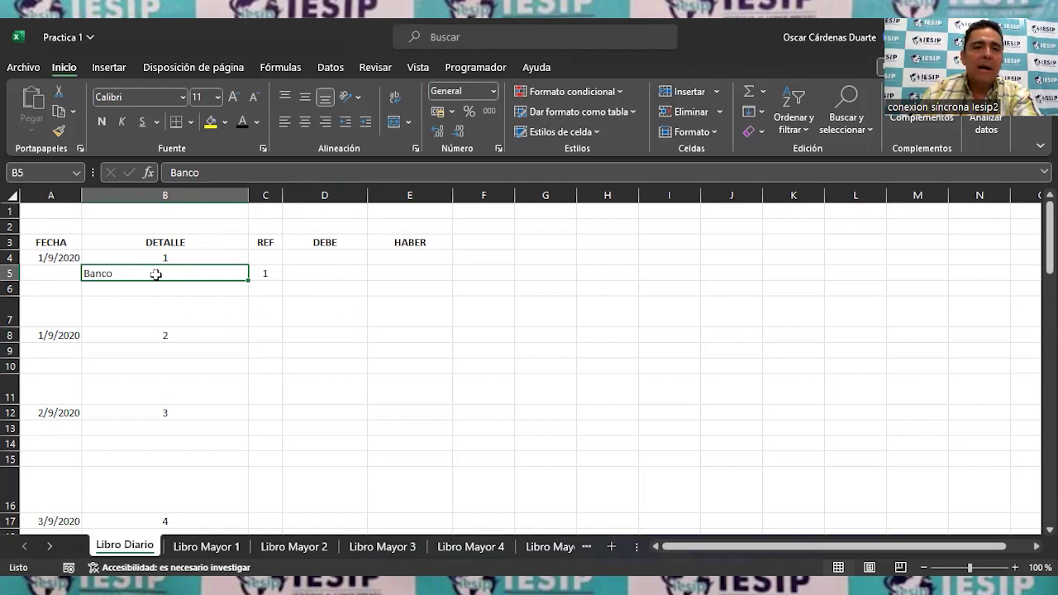
{"action": "left_click", "coordinate": [260, 278]}
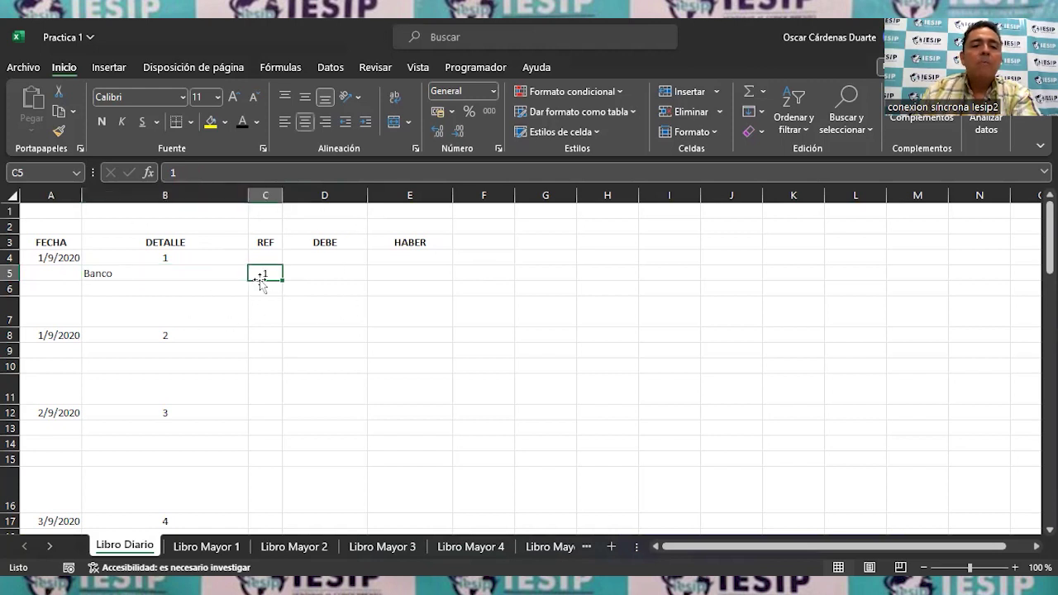
{"action": "left_click", "coordinate": [179, 271]}
{"action": "left_click", "coordinate": [178, 260]}
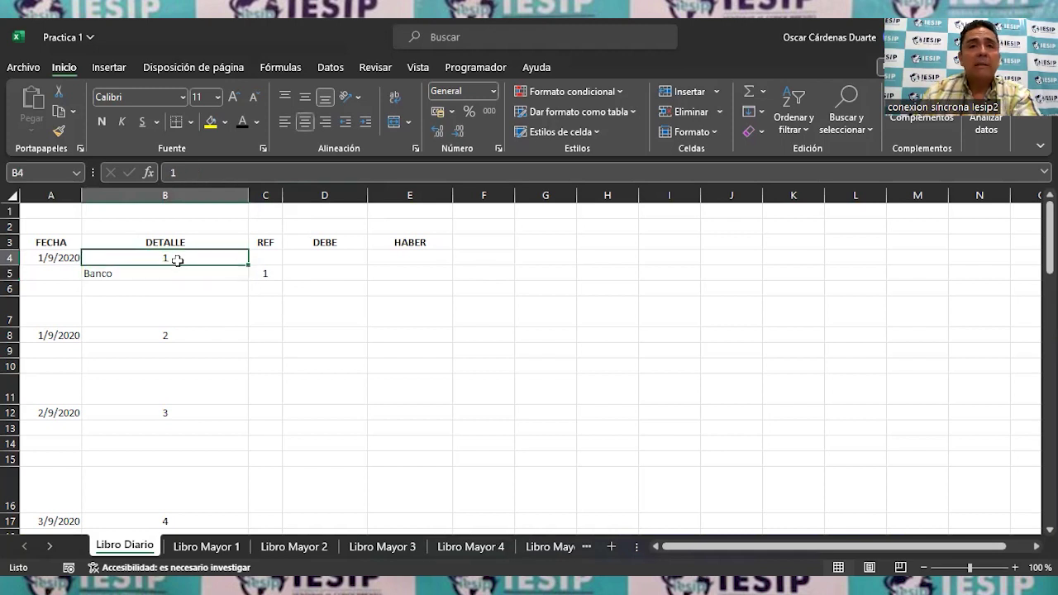
{"action": "left_click", "coordinate": [148, 223]}
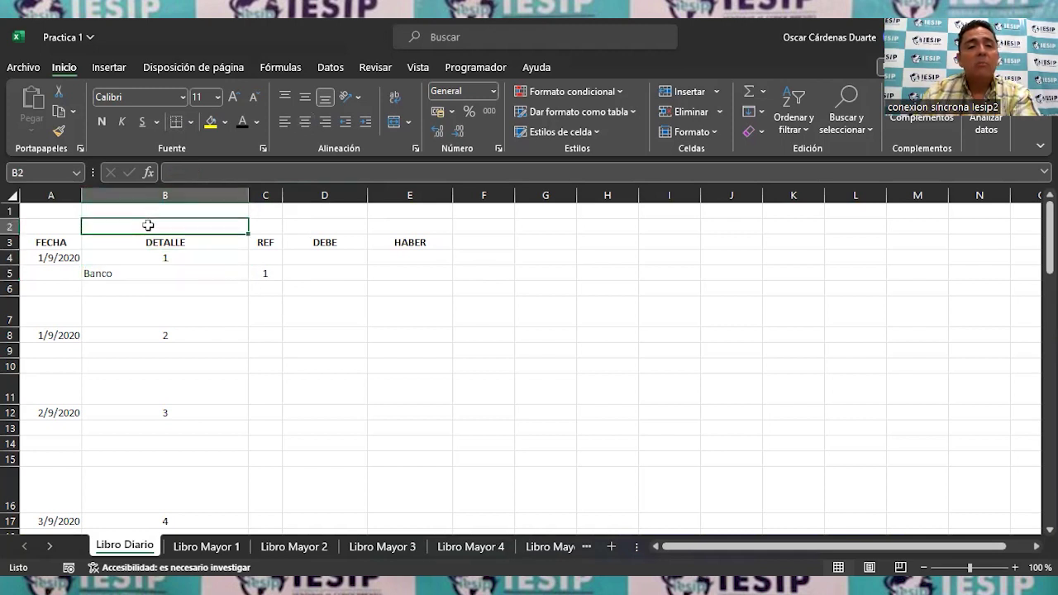
Step: Enter the title LIBRO DIARIO in cell B1 above the journal headings
{"action": "left_click", "coordinate": [150, 211]}
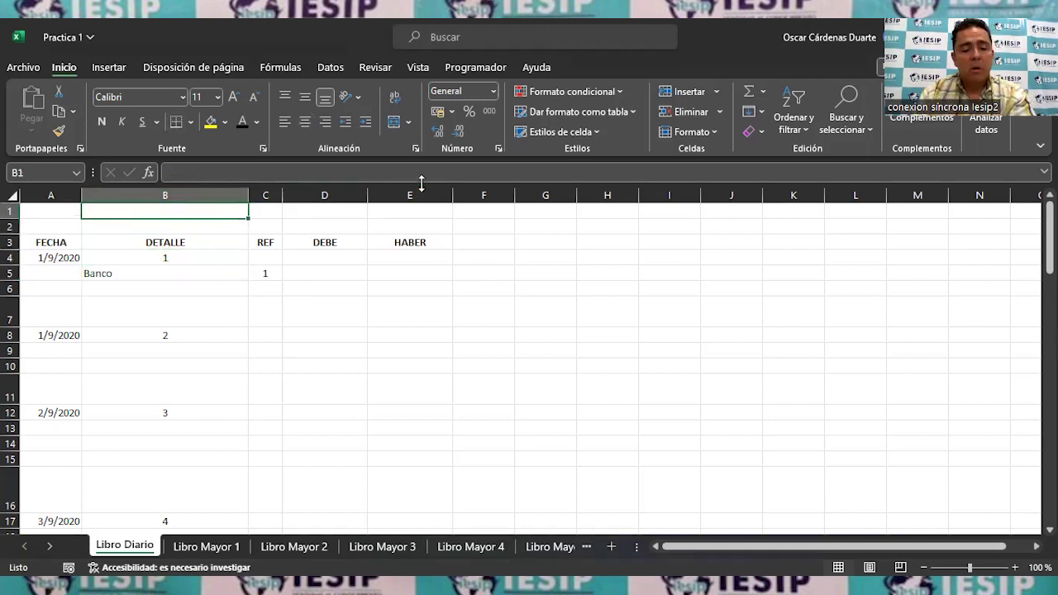
{"action": "type", "text": "II"}
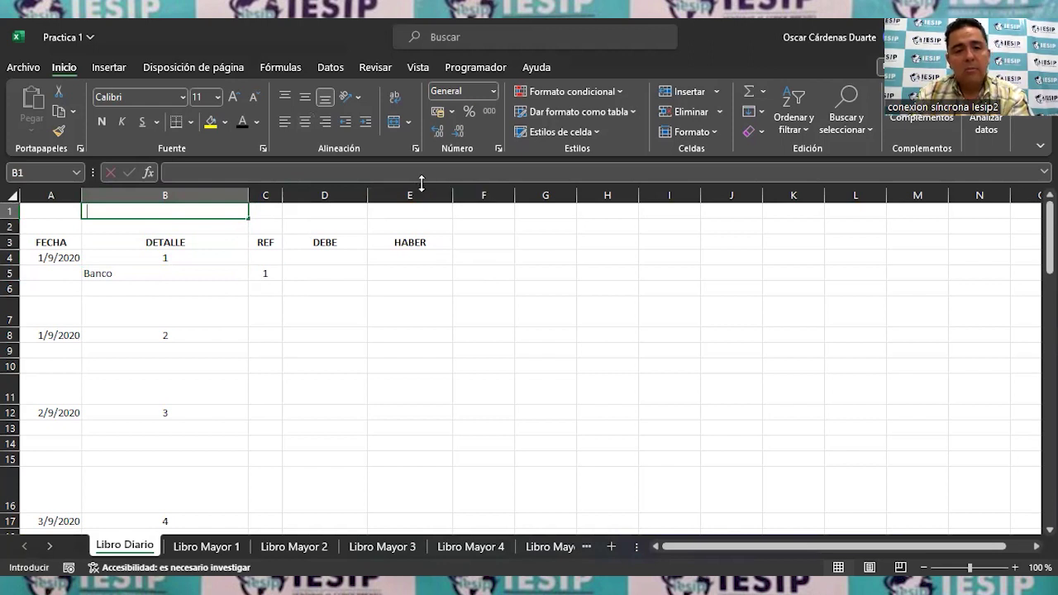
{"action": "key", "text": "BackSpace"}
{"action": "key", "text": "BackSpace"}
{"action": "key", "text": "Caps_Lock"}
{"action": "type", "text": "LIBRO"}
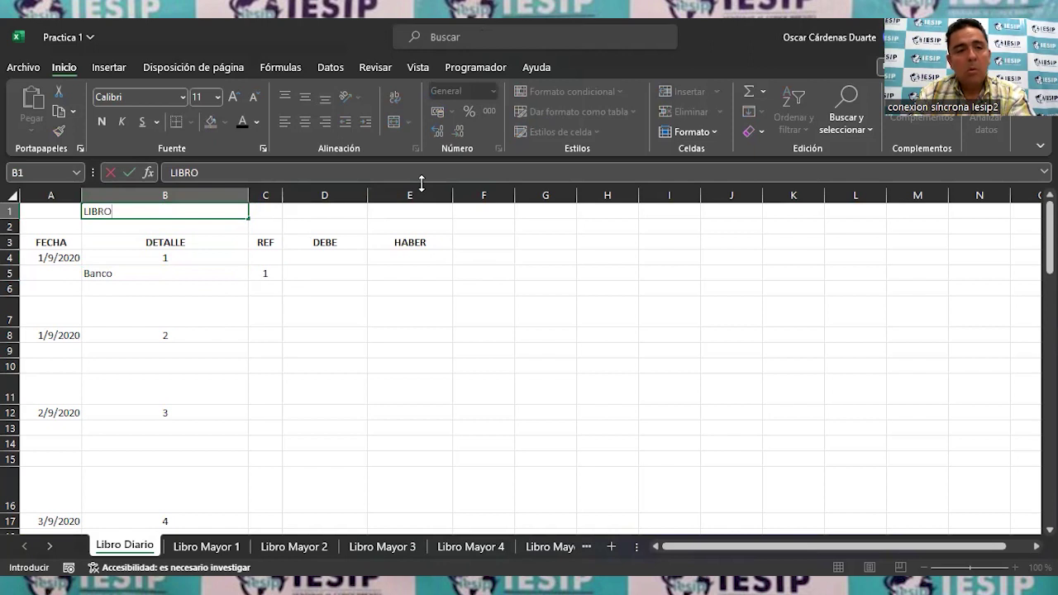
{"action": "type", "text": " DIARIO"}
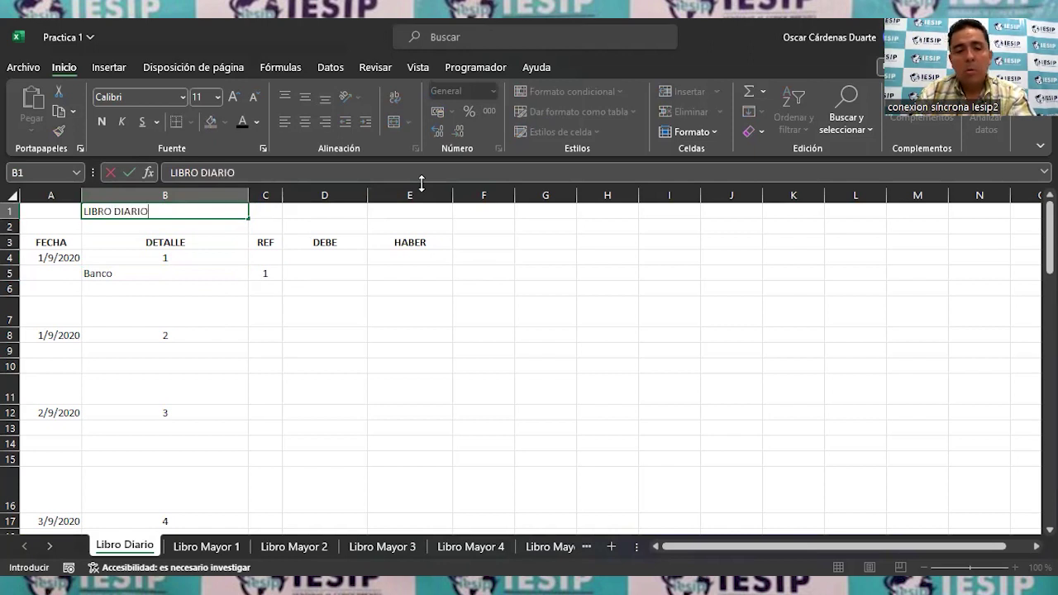
{"action": "key", "text": "Return"}
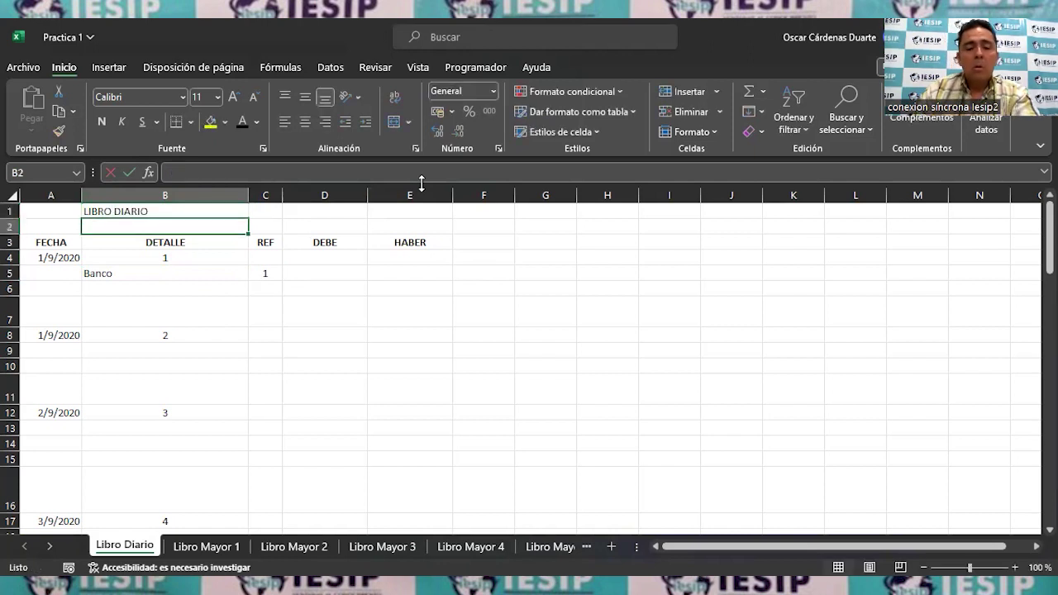
Step: Reveal the hidden Banco debit amount in cell D5 of journal entry 1 by applying the black font colour
{"action": "key", "text": "Down"}
{"action": "key", "text": "Down"}
{"action": "key", "text": "Down"}
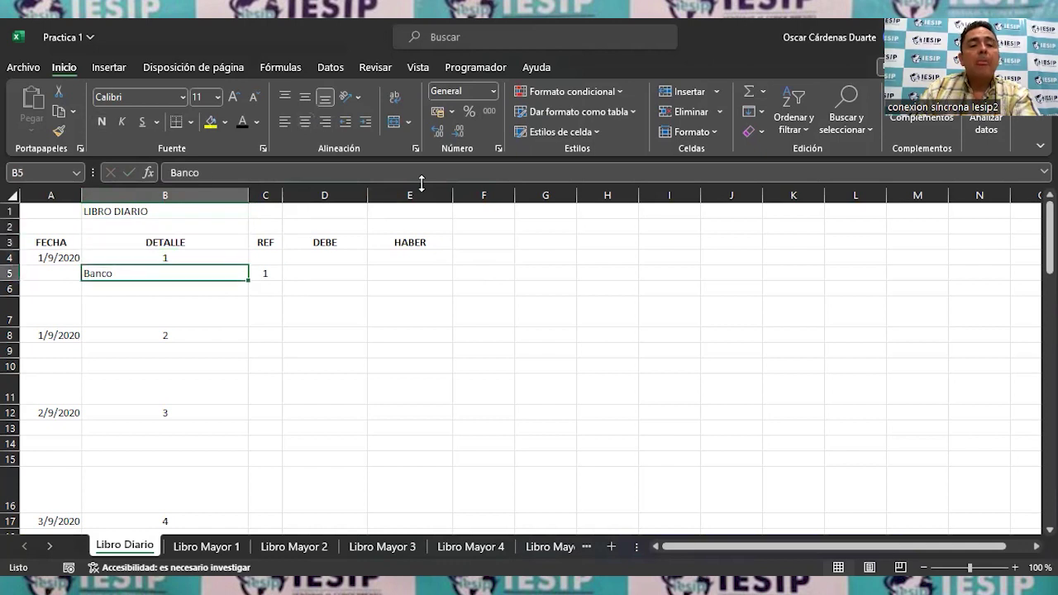
{"action": "key", "text": "Right"}
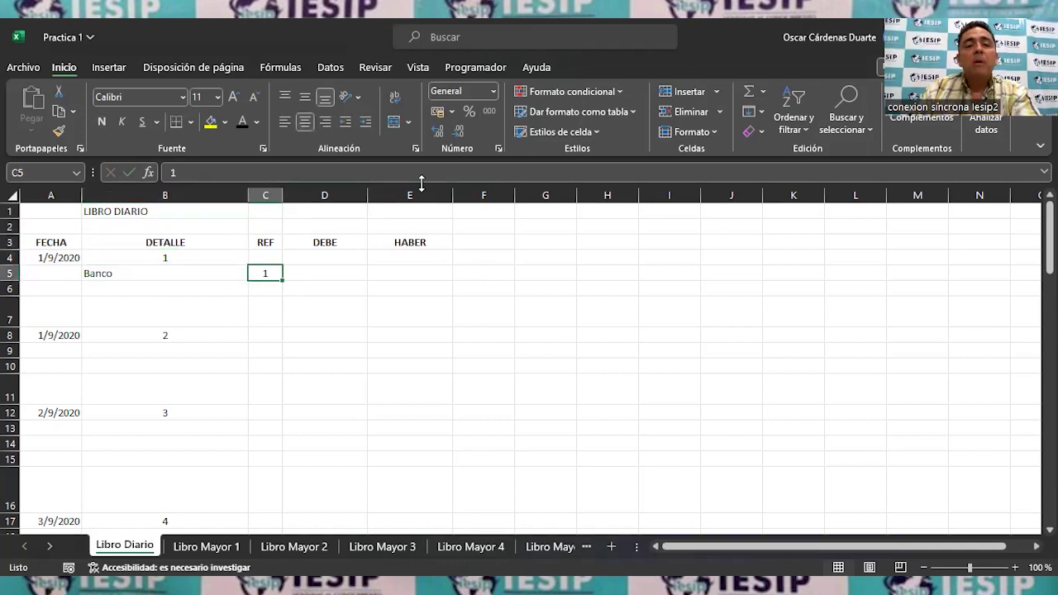
{"action": "key", "text": "Right"}
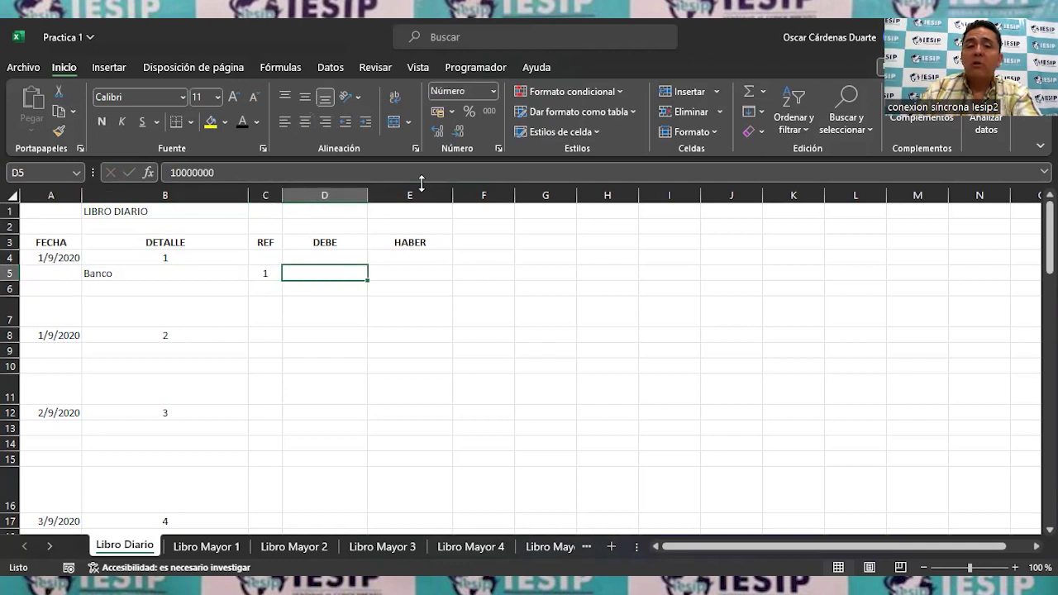
{"action": "left_click", "coordinate": [241, 123]}
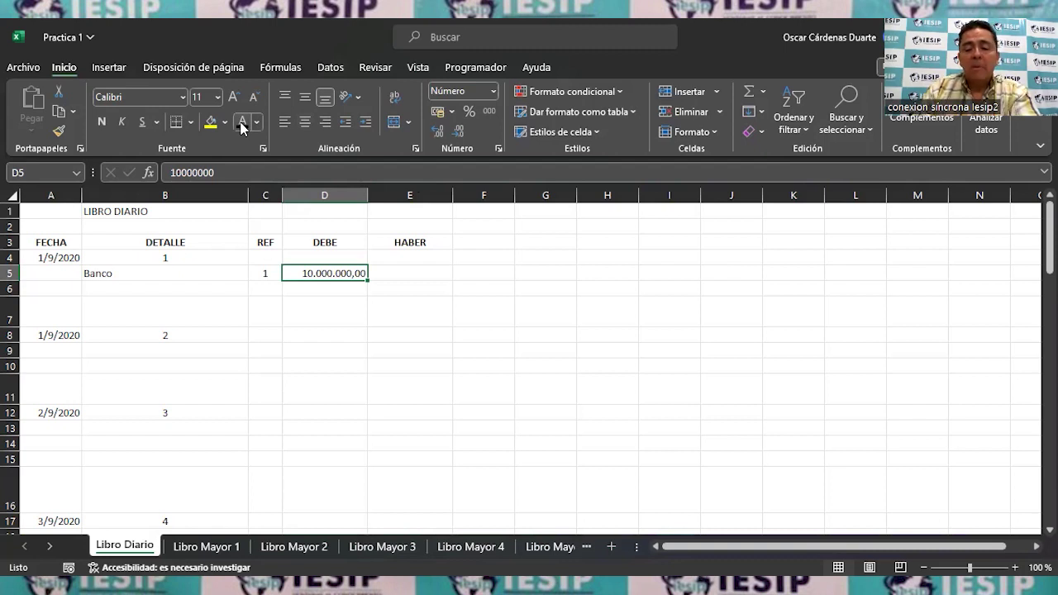
Step: Apply the black font colour to the hidden account name in B6 and its reference number in C6 of journal entry 1
{"action": "key", "text": "Left"}
{"action": "key", "text": "Left"}
{"action": "key", "text": "Down"}
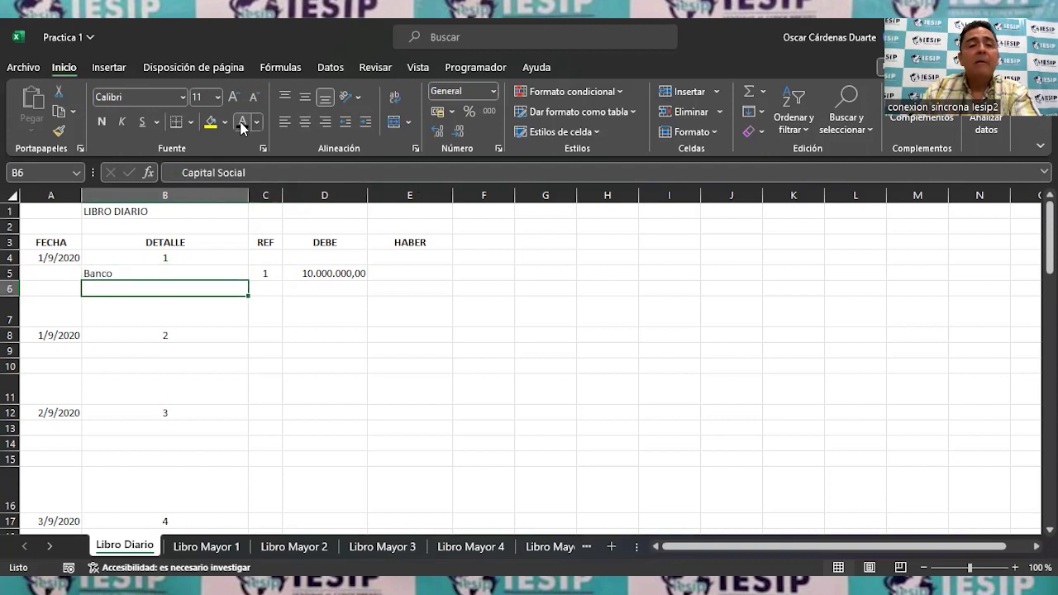
{"action": "left_click", "coordinate": [243, 127]}
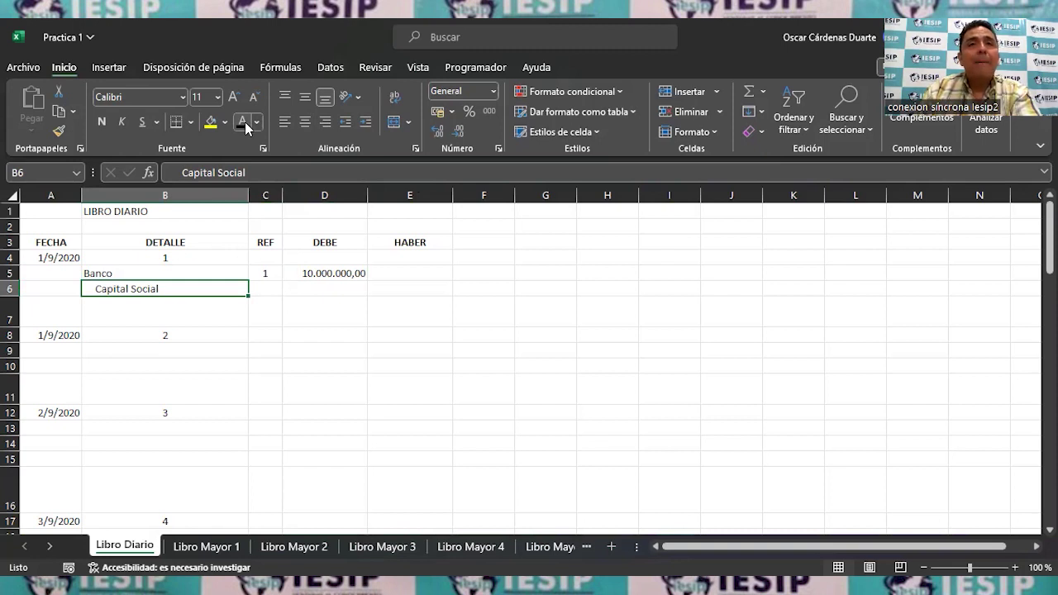
{"action": "key", "text": "Right"}
{"action": "left_click", "coordinate": [242, 122]}
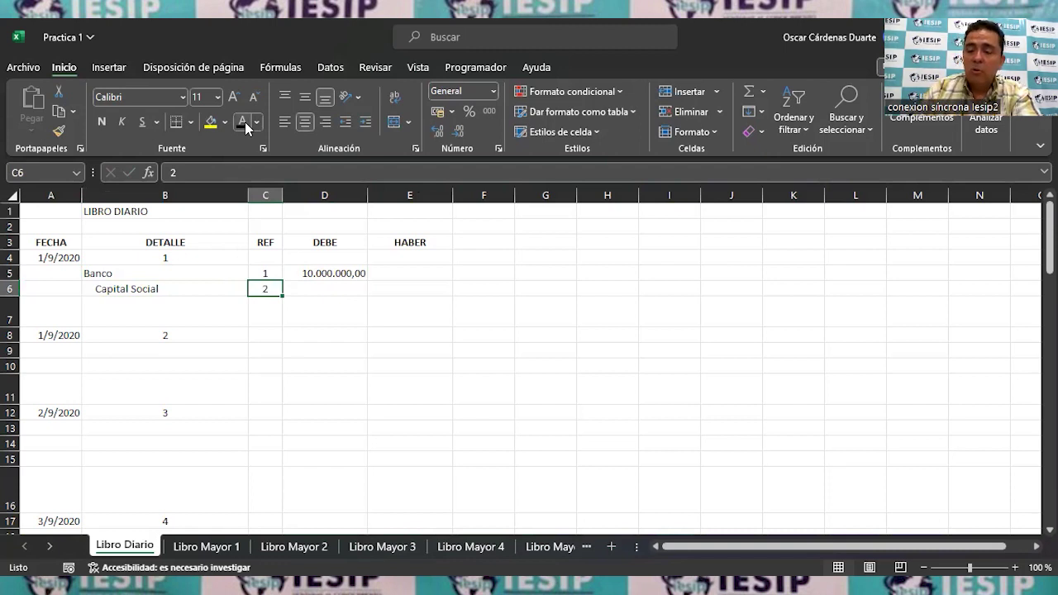
Step: Apply the black font colour to the Capital Social credit amount in E6 and the entry description in B7
{"action": "key", "text": "Right"}
{"action": "key", "text": "Right"}
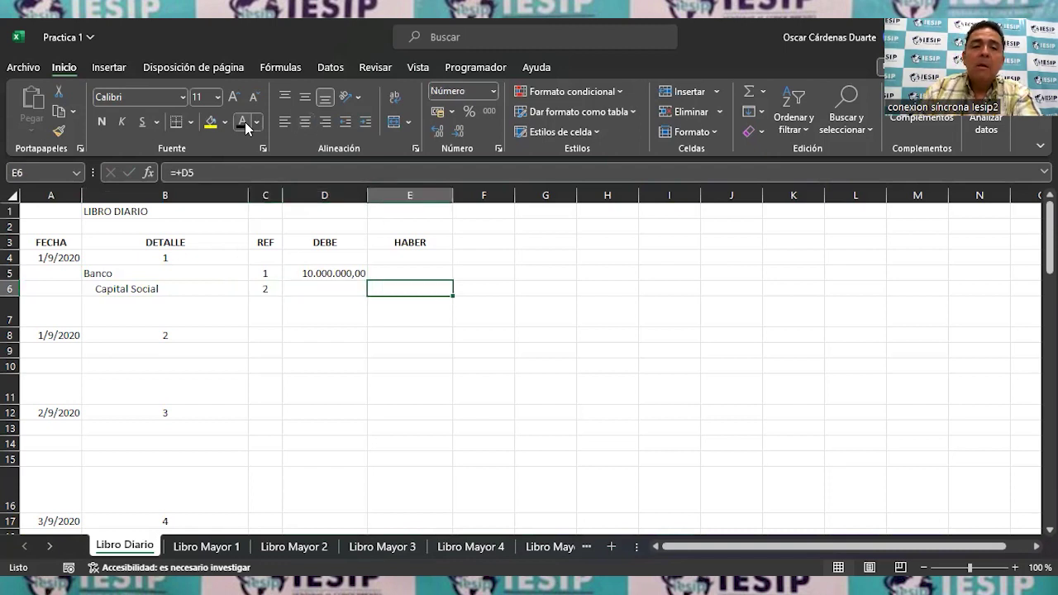
{"action": "left_click", "coordinate": [244, 124]}
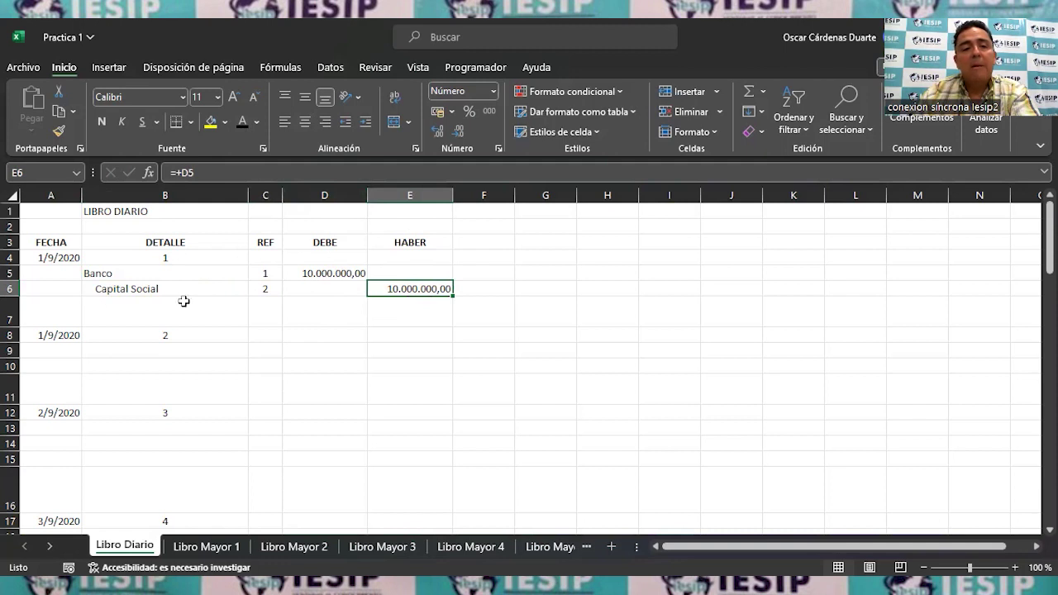
{"action": "left_click", "coordinate": [97, 304]}
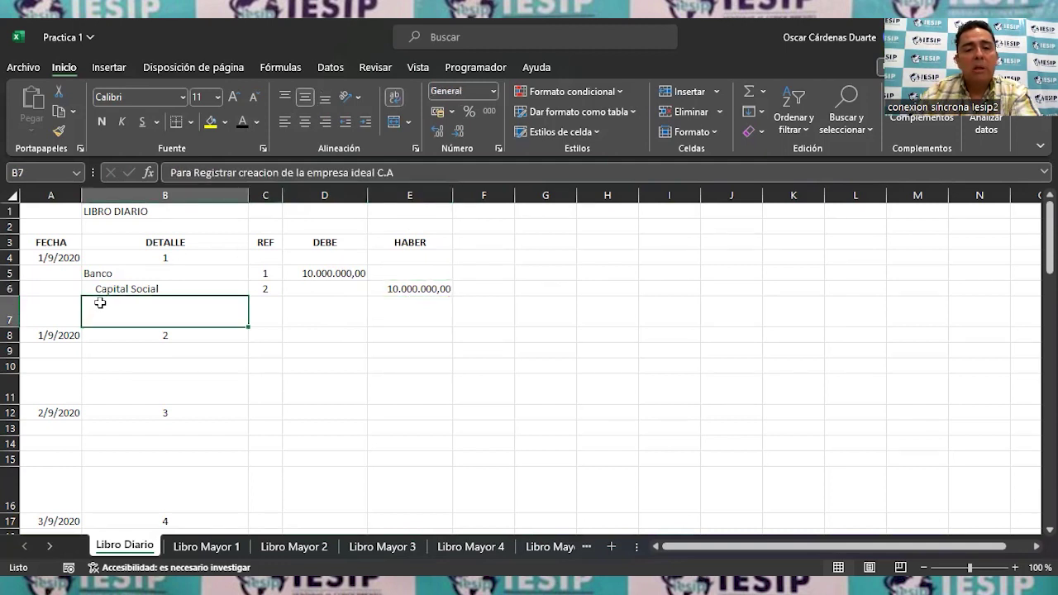
{"action": "left_click", "coordinate": [241, 122]}
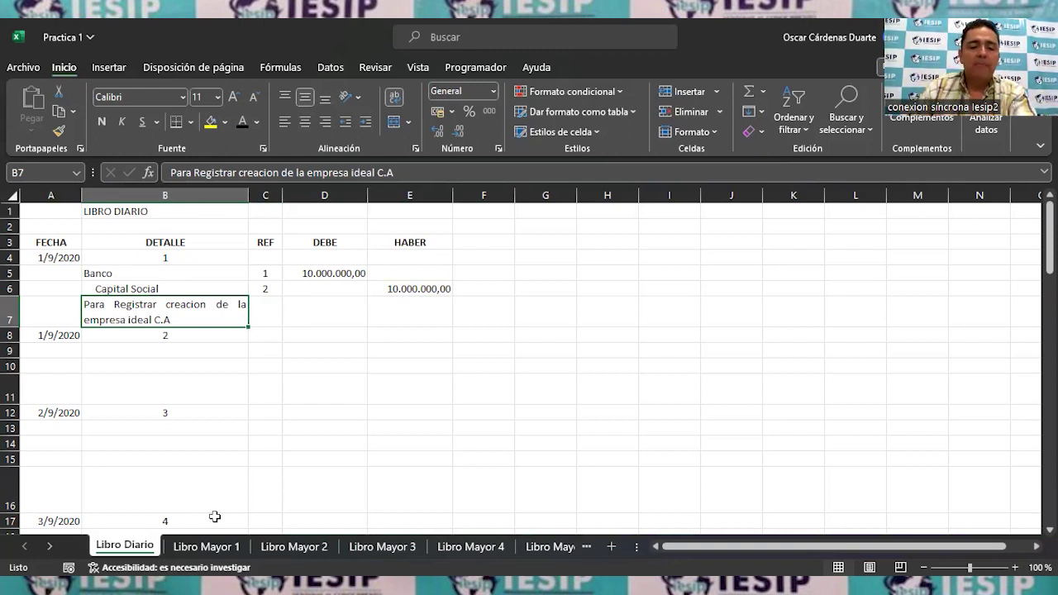
Step: On the Libro Mayor 1 sheet, apply the black font colour to the first Banco row's detail in B6 and reference in C6
{"action": "left_click", "coordinate": [234, 548]}
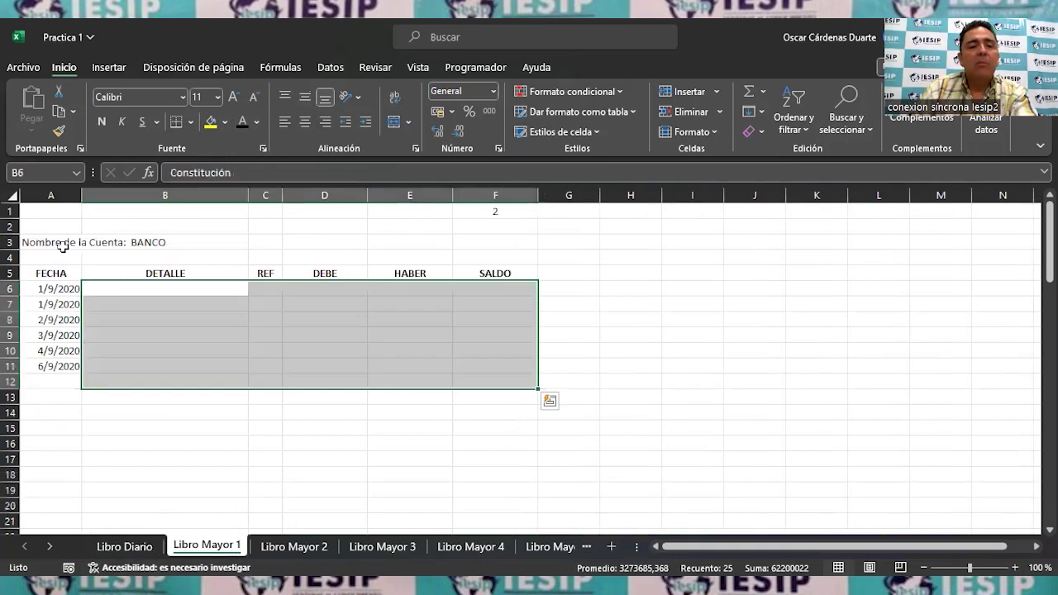
{"action": "left_click", "coordinate": [120, 289]}
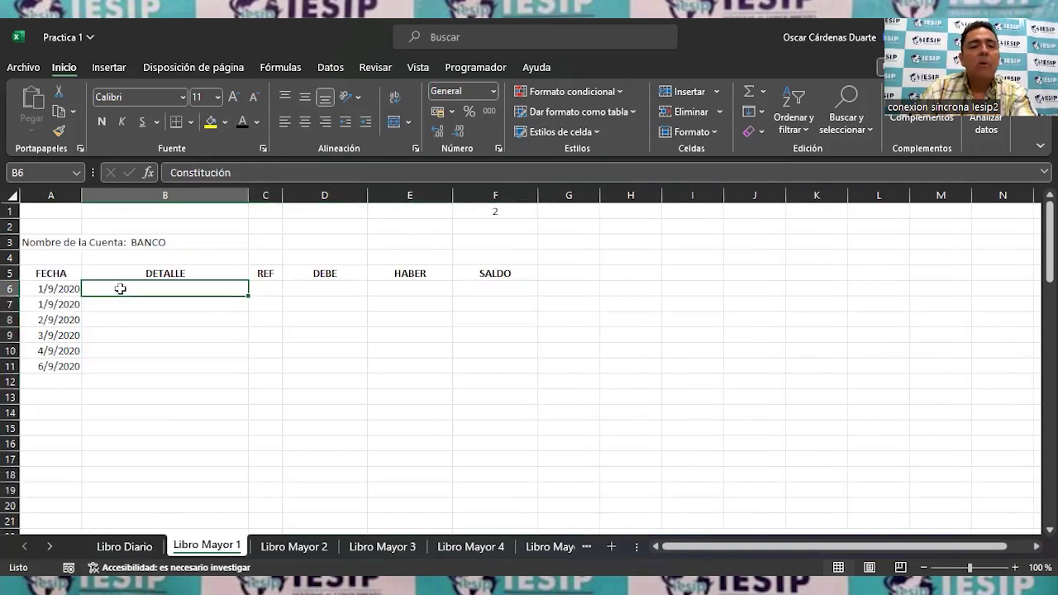
{"action": "left_click", "coordinate": [241, 124]}
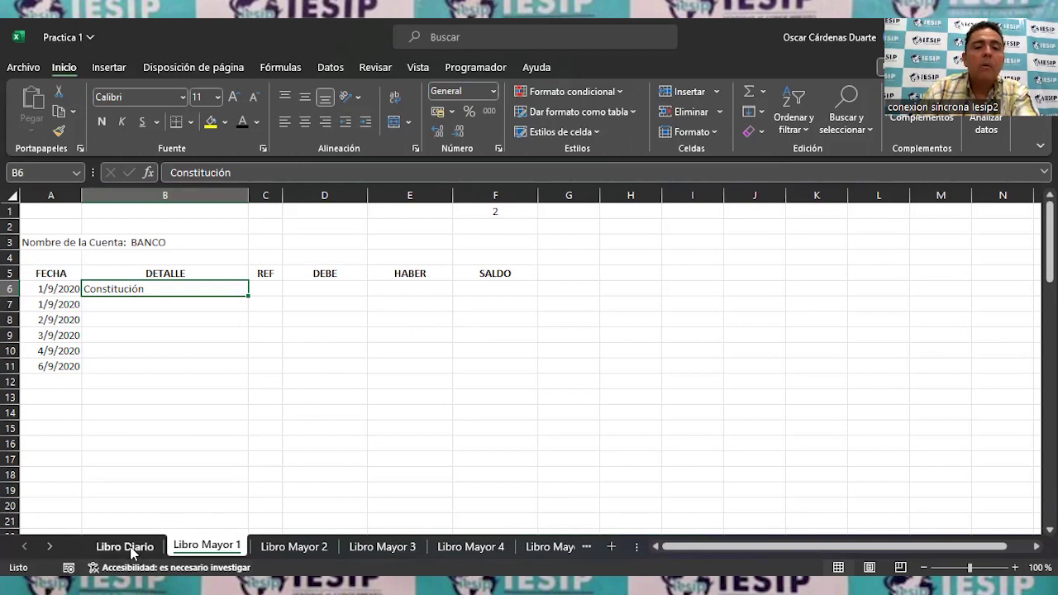
{"action": "left_click", "coordinate": [269, 289]}
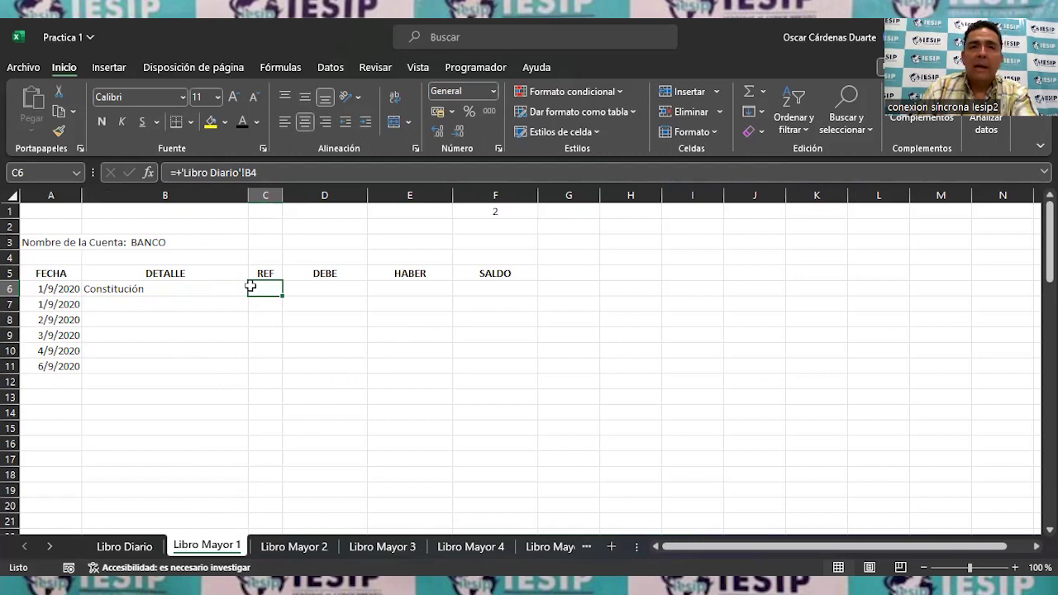
{"action": "left_click", "coordinate": [241, 122]}
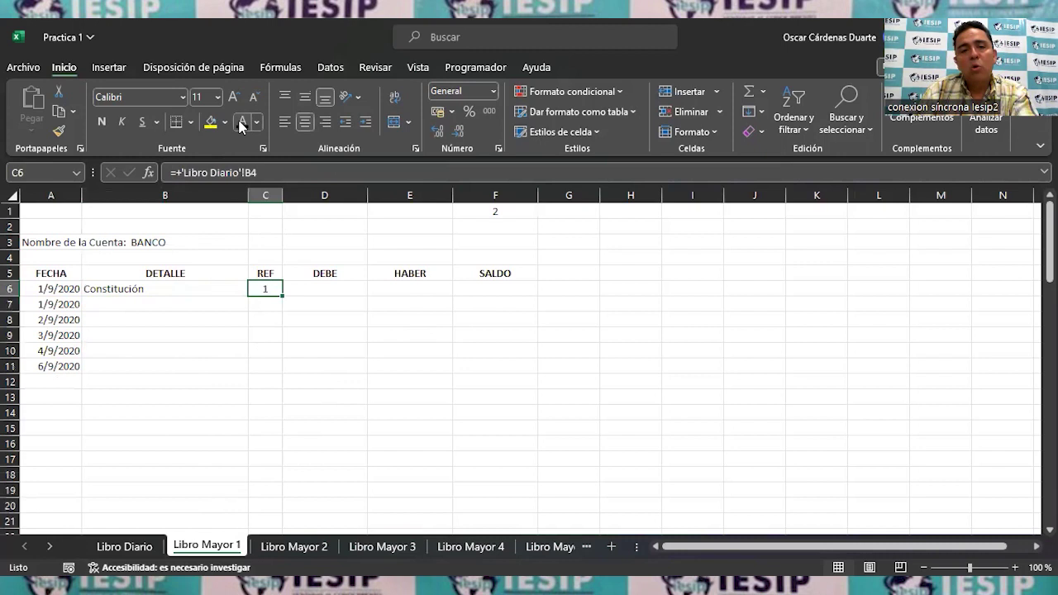
Step: Apply the black font colour to the debit amount in D6 and the balance in F6 of the Constitución row
{"action": "left_click", "coordinate": [329, 288]}
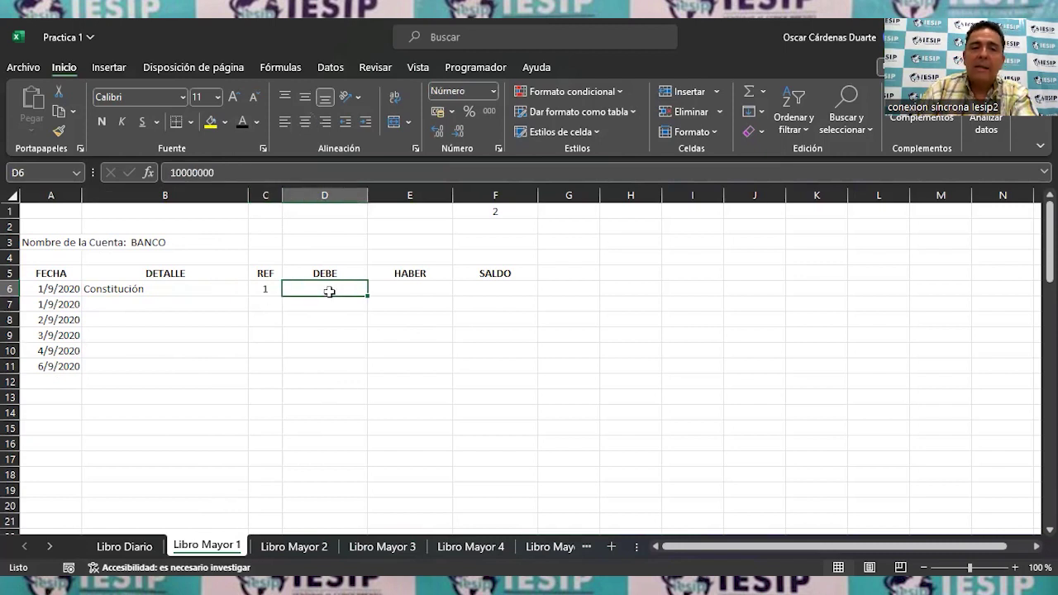
{"action": "left_click", "coordinate": [242, 122]}
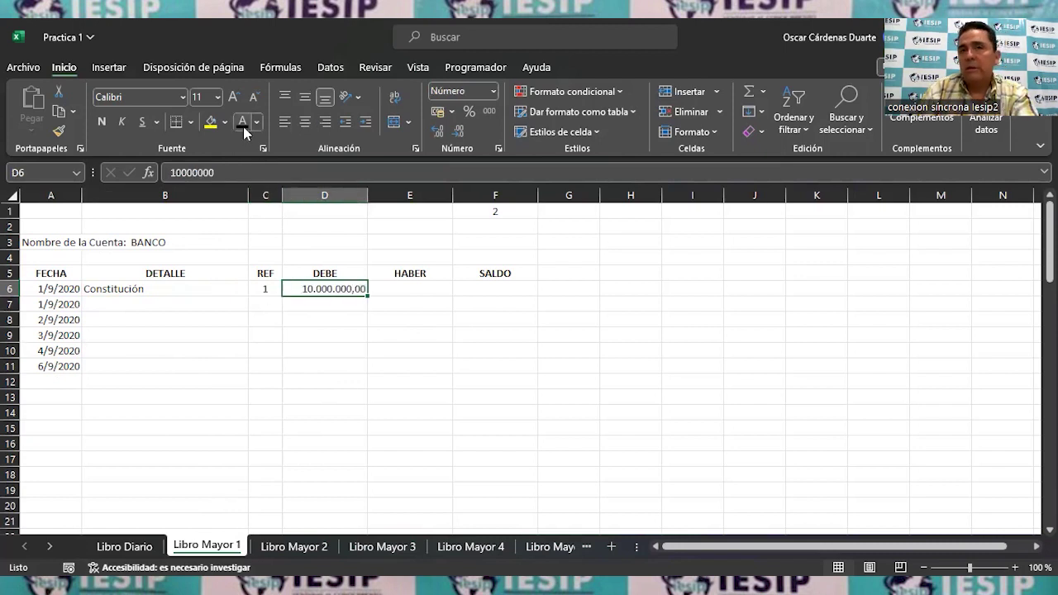
{"action": "left_click", "coordinate": [491, 288]}
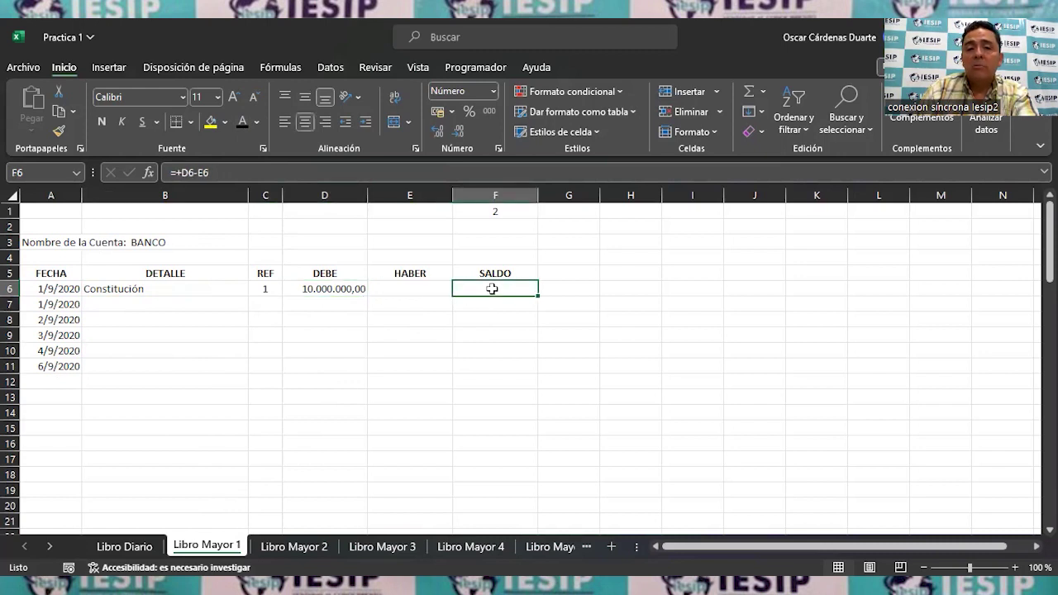
{"action": "left_click", "coordinate": [243, 122]}
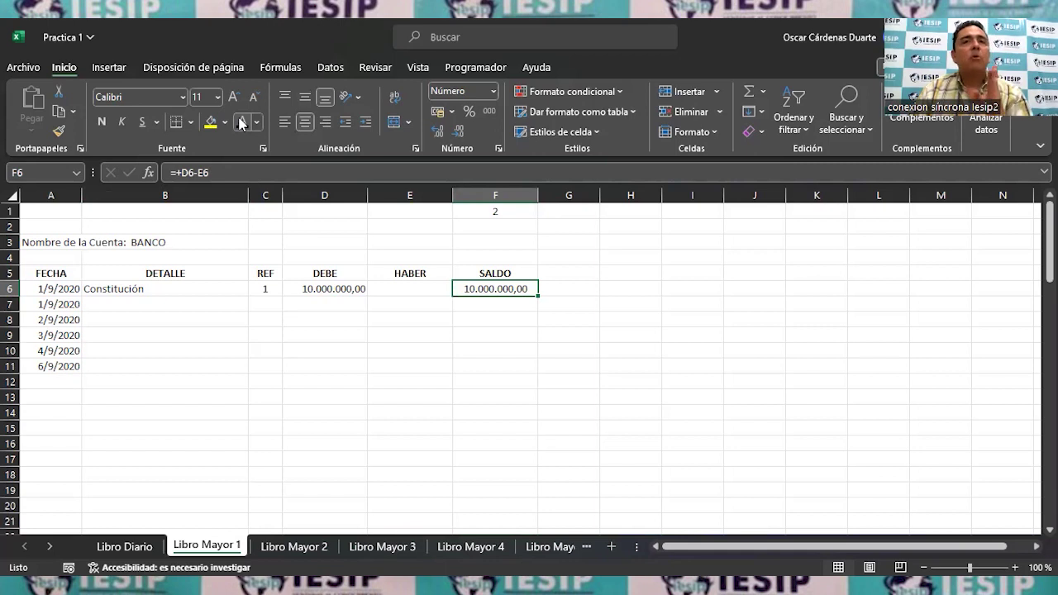
Step: On the Libro Mayor 2 sheet, apply the black font colour to the Capital account's detail in B4 and reference in C4
{"action": "left_click", "coordinate": [304, 547]}
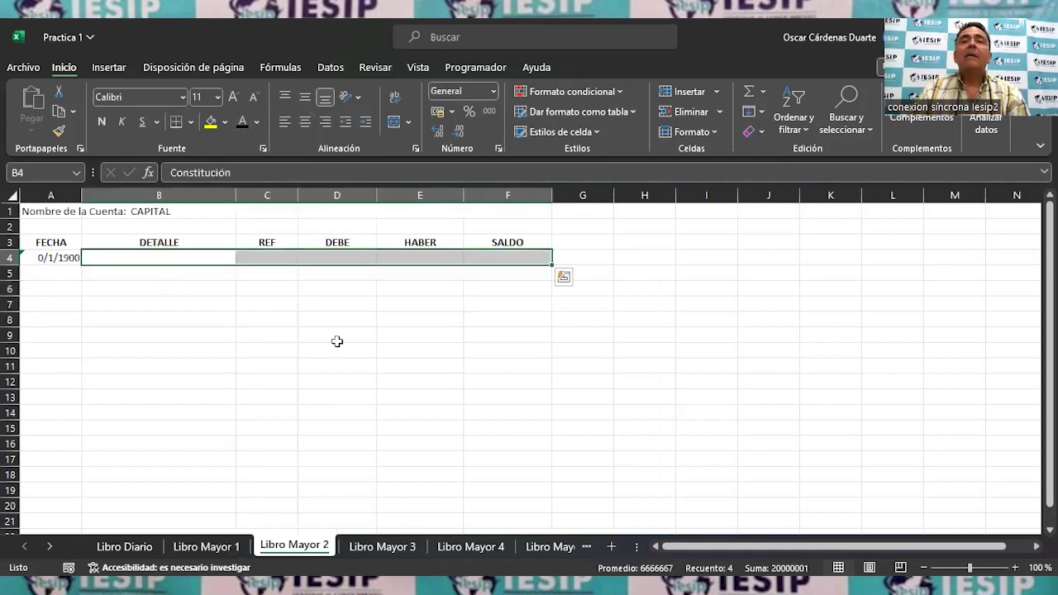
{"action": "left_click", "coordinate": [139, 322]}
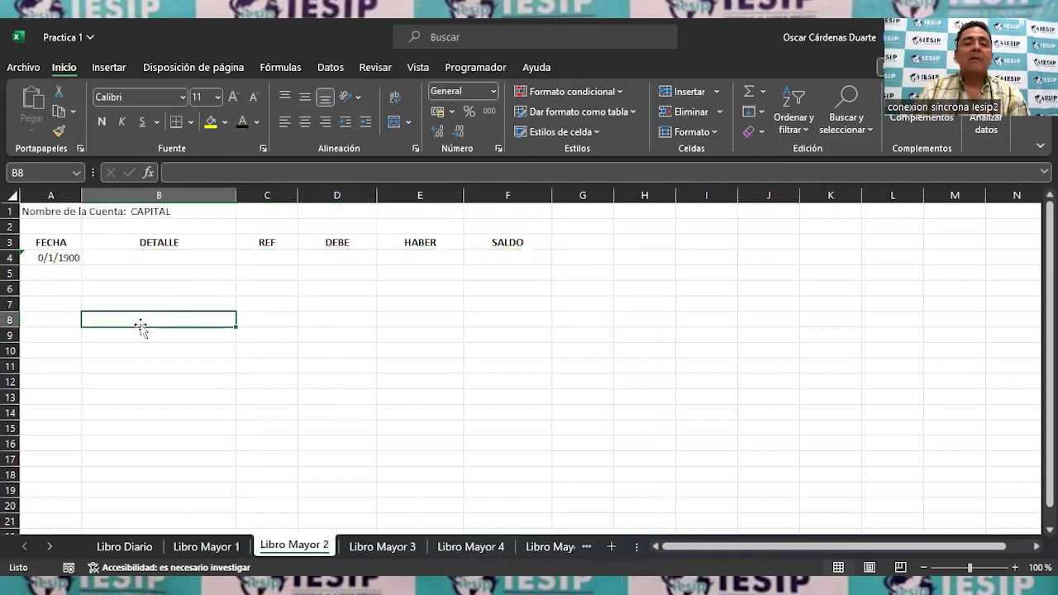
{"action": "left_click", "coordinate": [154, 258]}
{"action": "left_click", "coordinate": [242, 124]}
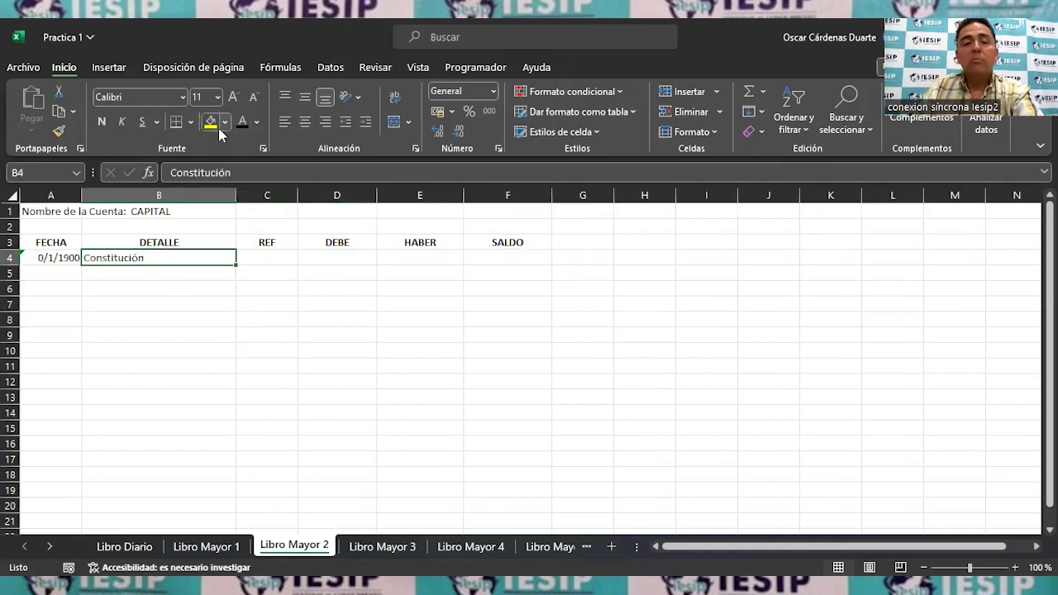
{"action": "key", "text": "Right"}
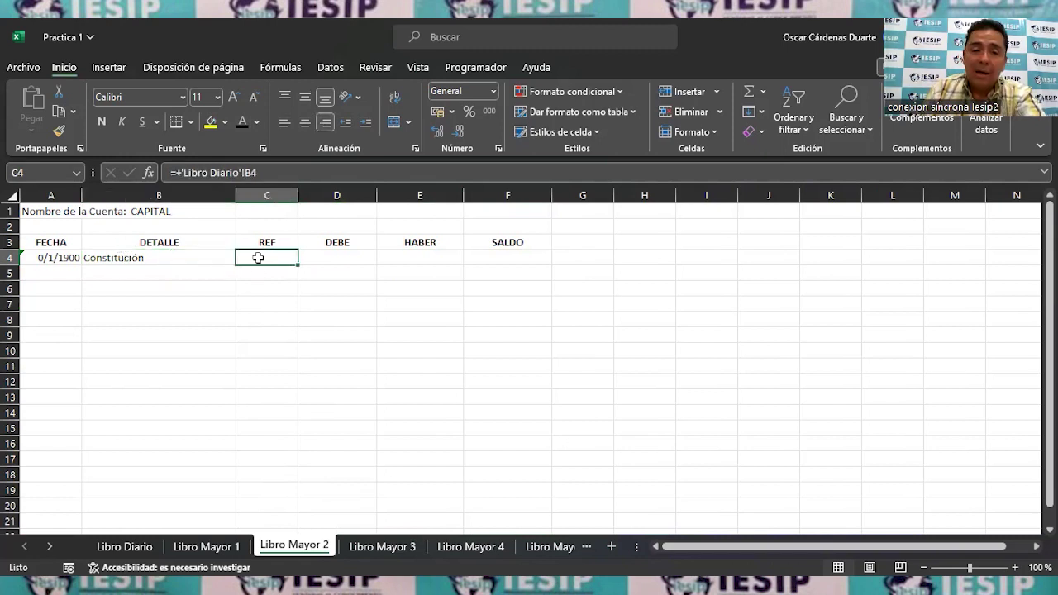
{"action": "left_click", "coordinate": [243, 123]}
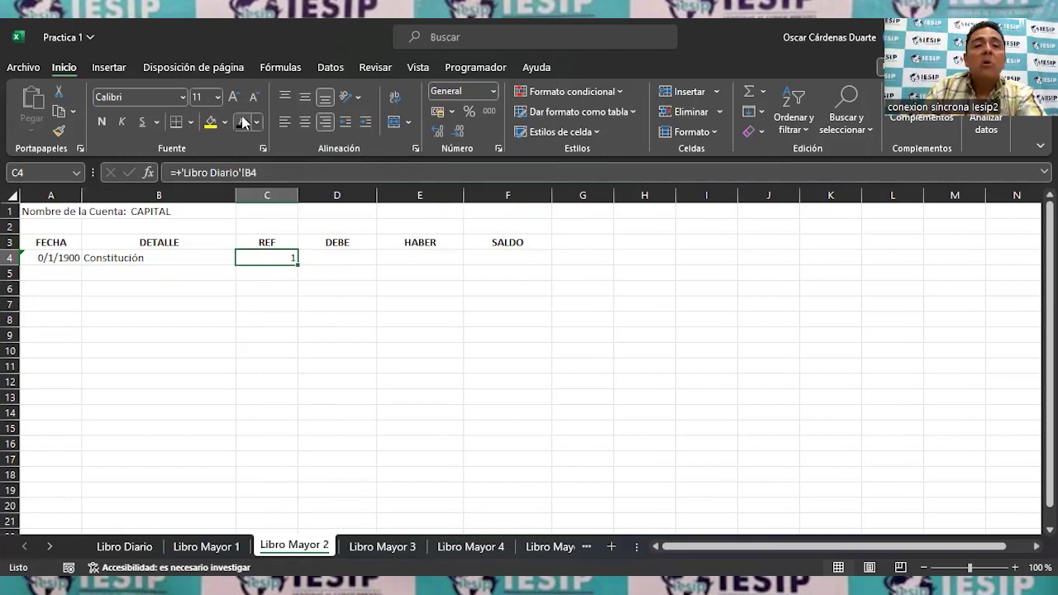
Step: Centre the reference in C4 and apply the black font colour to the Capital credit amount in E4 and balance in F4
{"action": "left_click", "coordinate": [304, 122]}
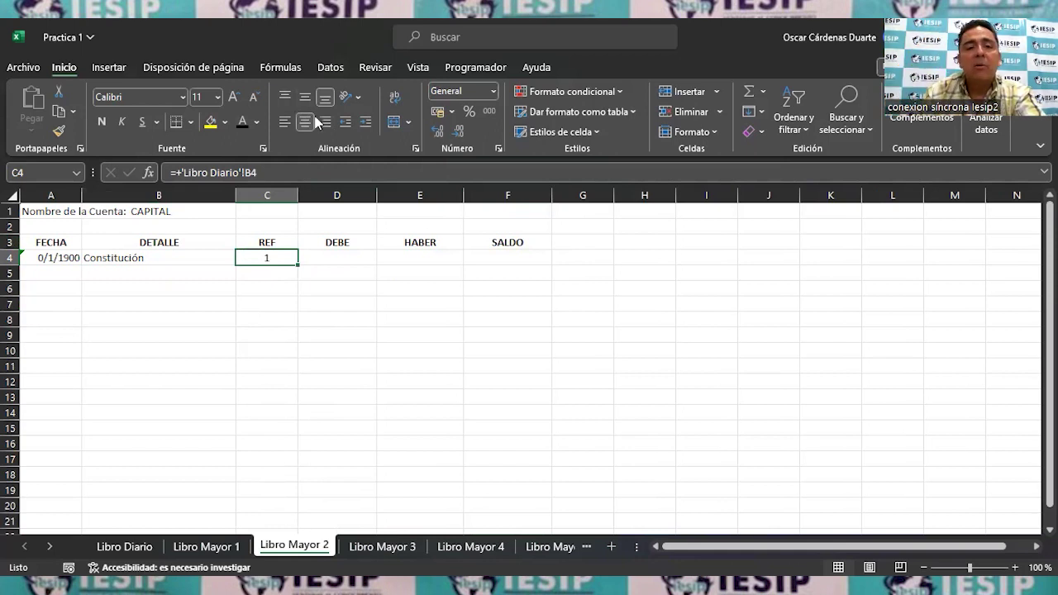
{"action": "left_click", "coordinate": [341, 252]}
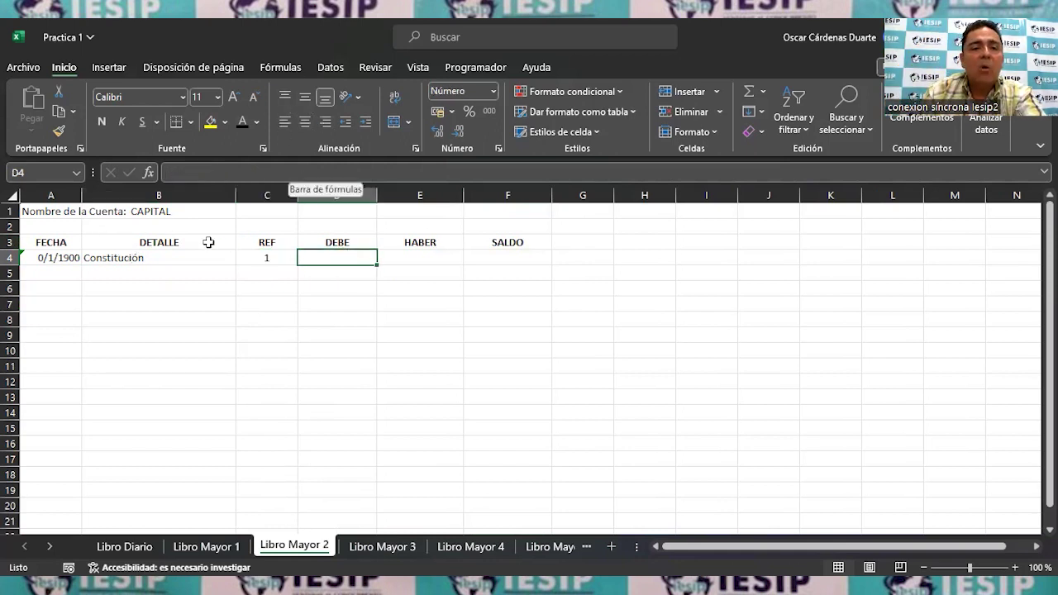
{"action": "key", "text": "Tab"}
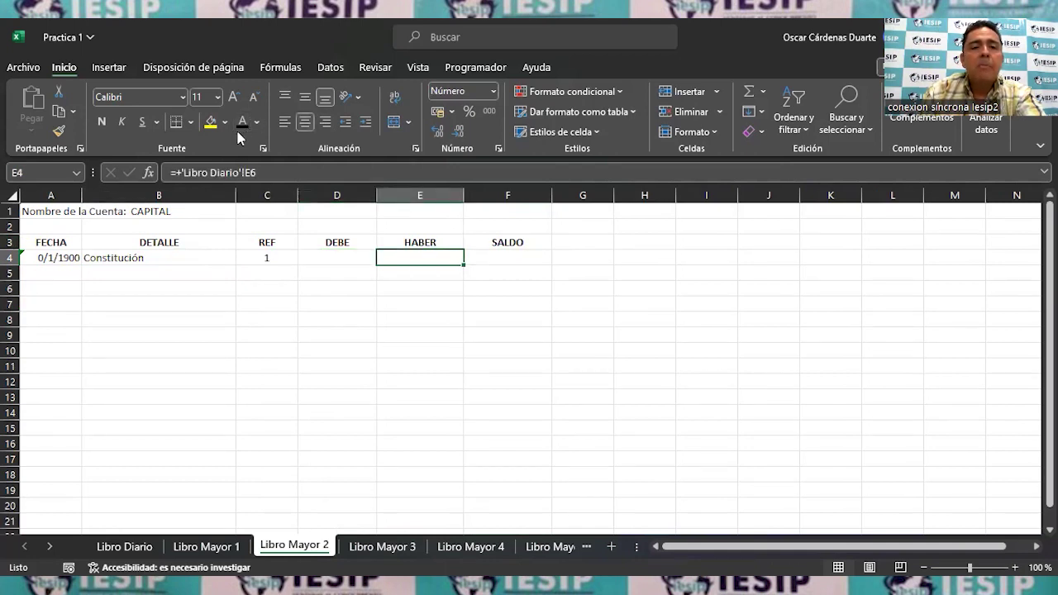
{"action": "key", "text": "Tab"}
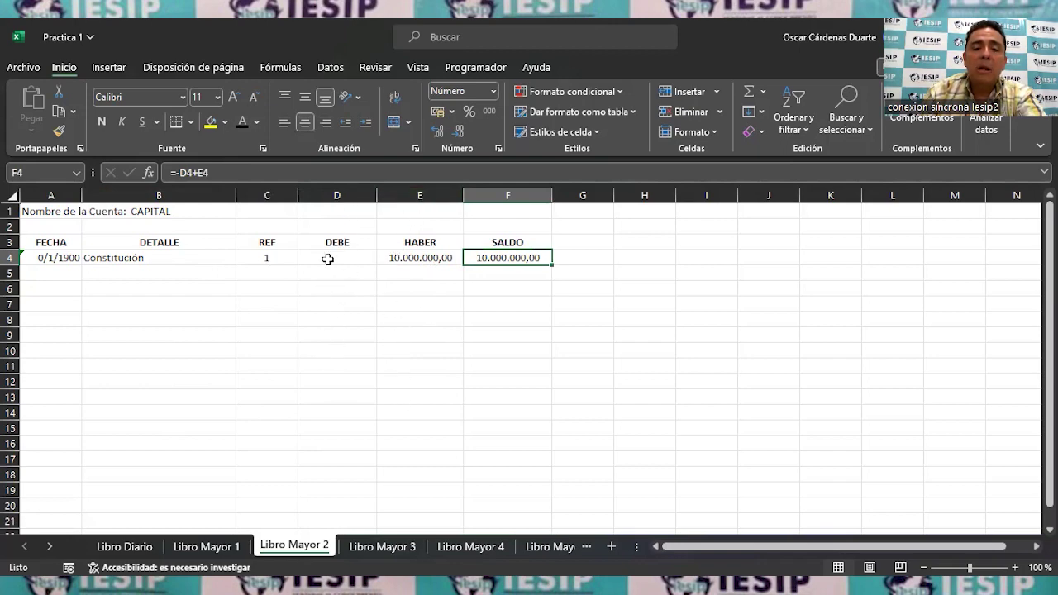
Step: Review entry 1 on the Libro Diario sheet against its postings on the Libro Mayor 1 and Libro Mayor 2 sheets
{"action": "left_click", "coordinate": [136, 547]}
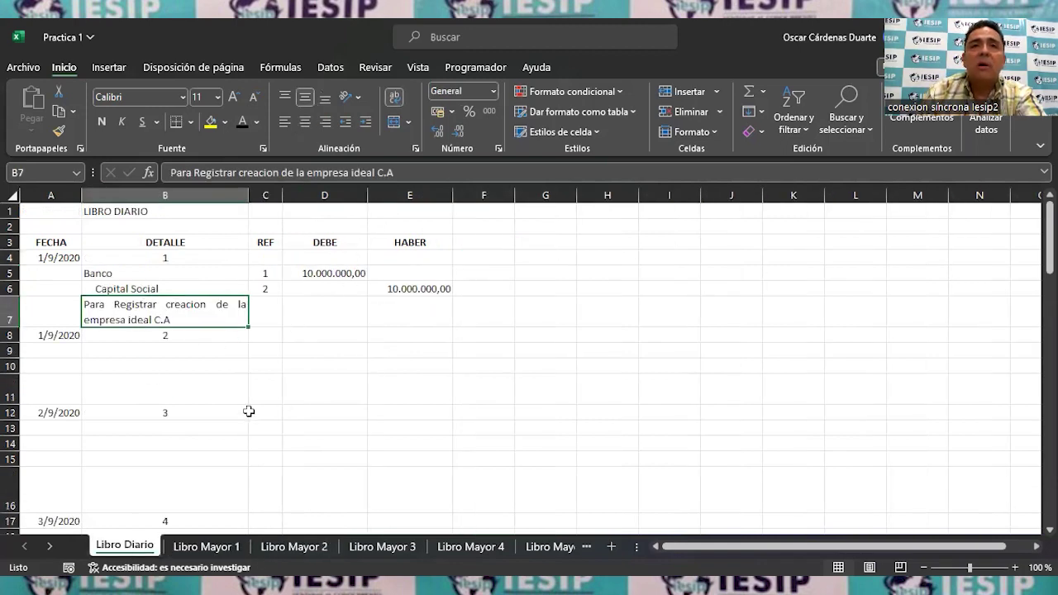
{"action": "left_click", "coordinate": [207, 547]}
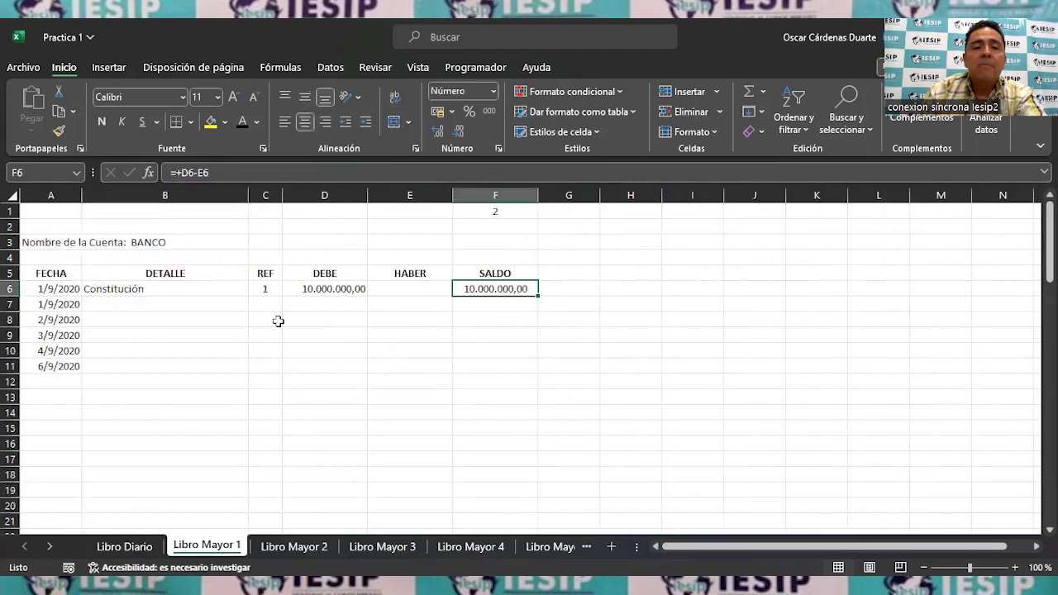
{"action": "left_click", "coordinate": [308, 552]}
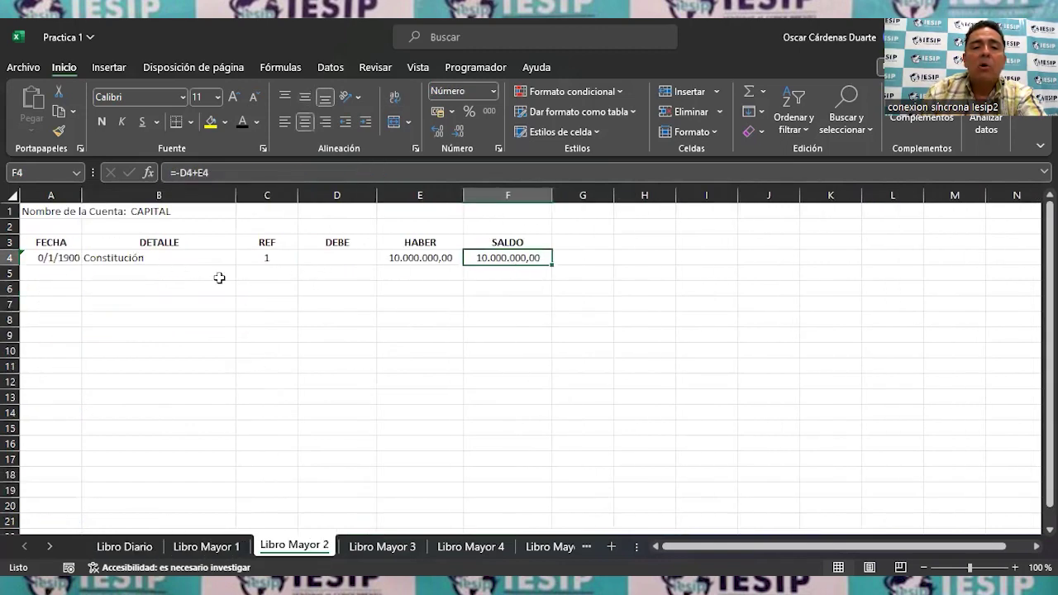
Step: On the Libro Diario sheet, apply the black font colour to entry 2's Maquinaria account in B9, reference in C9 and debit amount in D9
{"action": "left_click", "coordinate": [139, 545]}
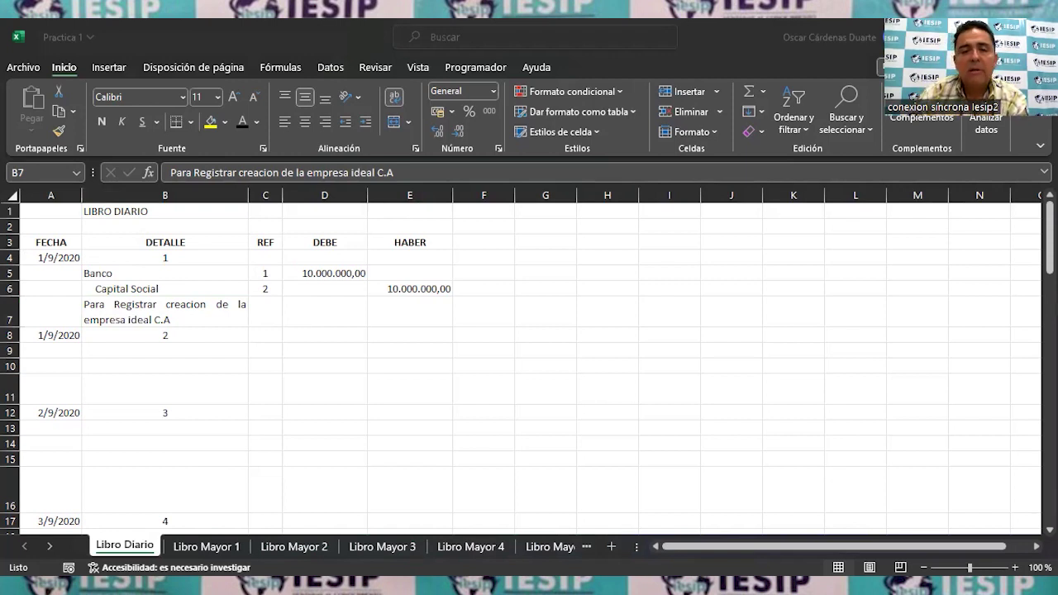
{"action": "key", "text": "alt+Tab"}
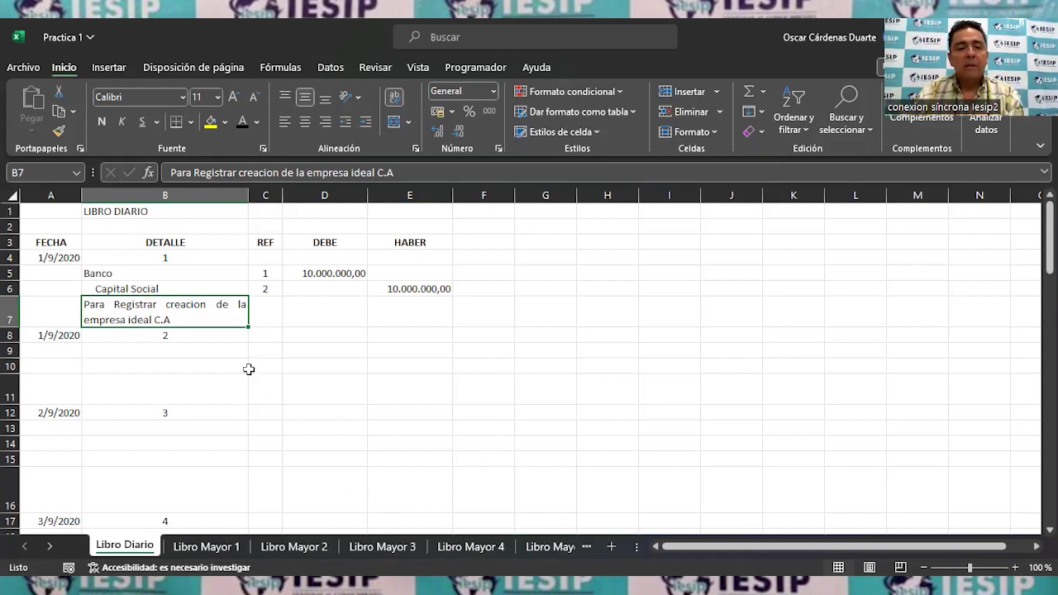
{"action": "left_click", "coordinate": [210, 348]}
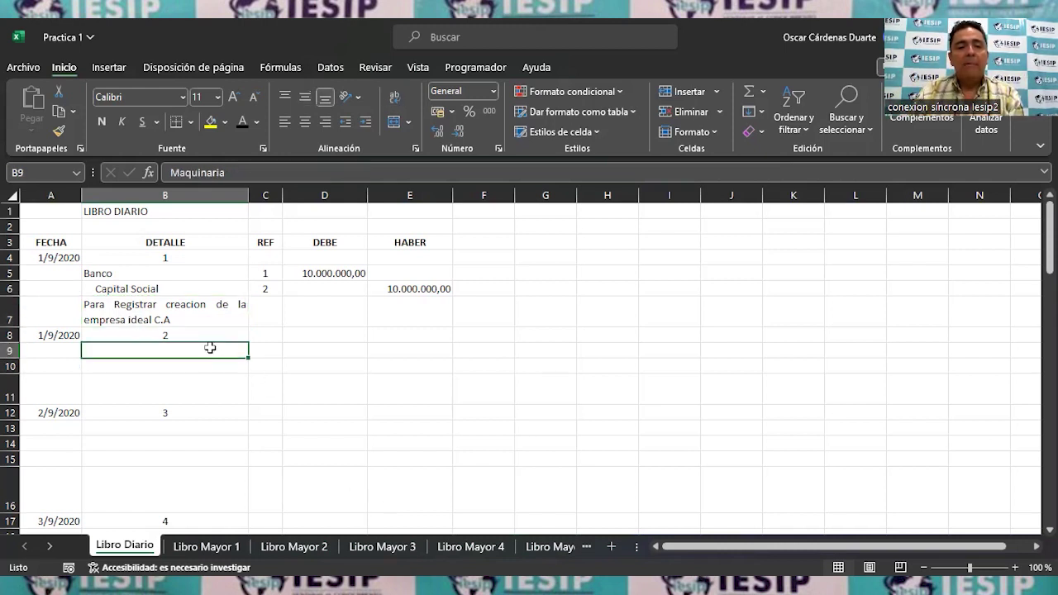
{"action": "left_click", "coordinate": [244, 120]}
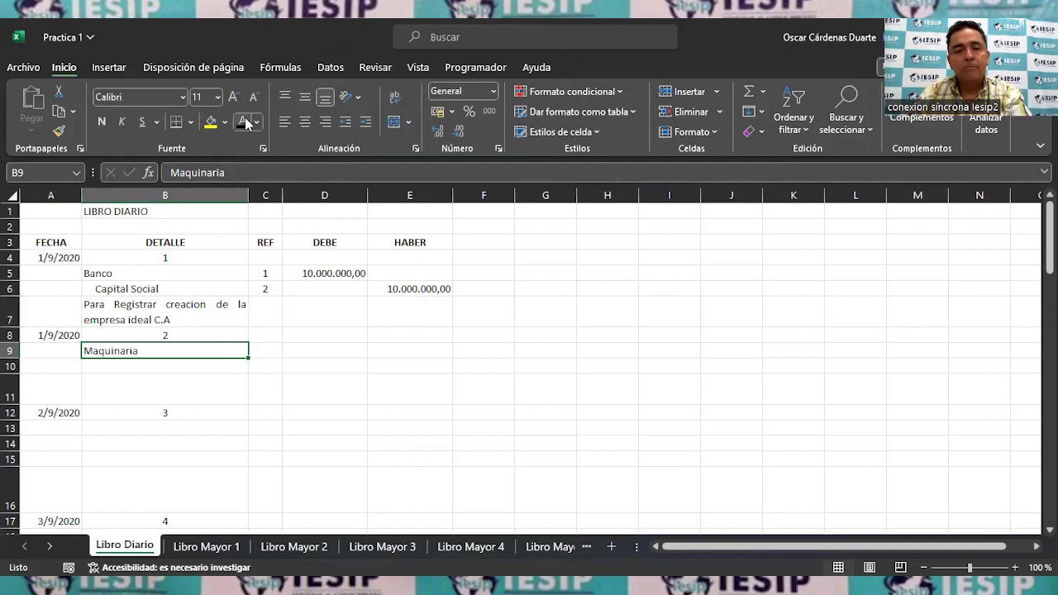
{"action": "key", "text": "Down"}
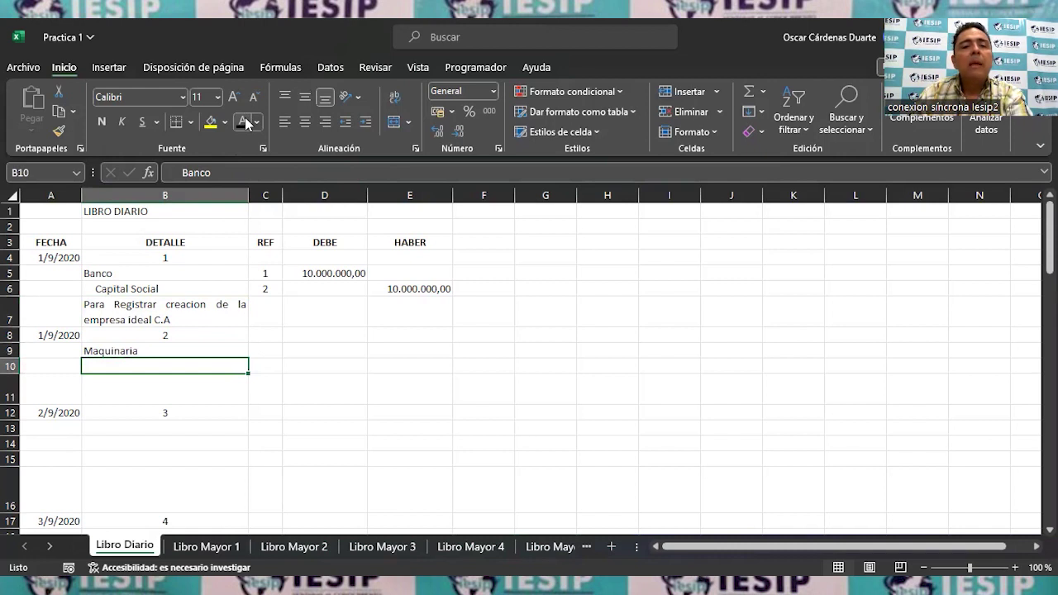
{"action": "key", "text": "Up"}
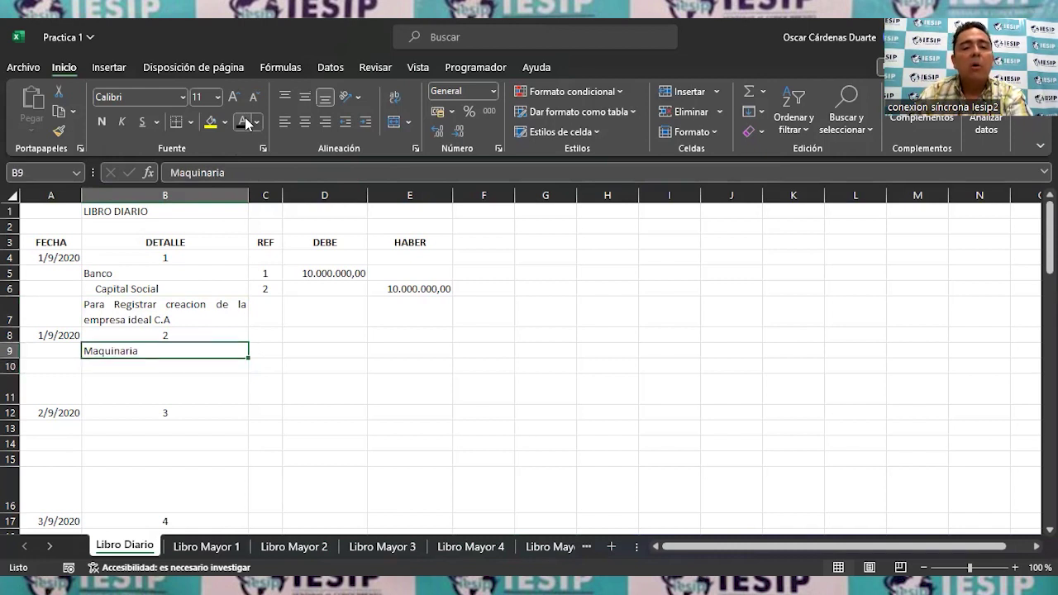
{"action": "key", "text": "Down"}
{"action": "key", "text": "Up"}
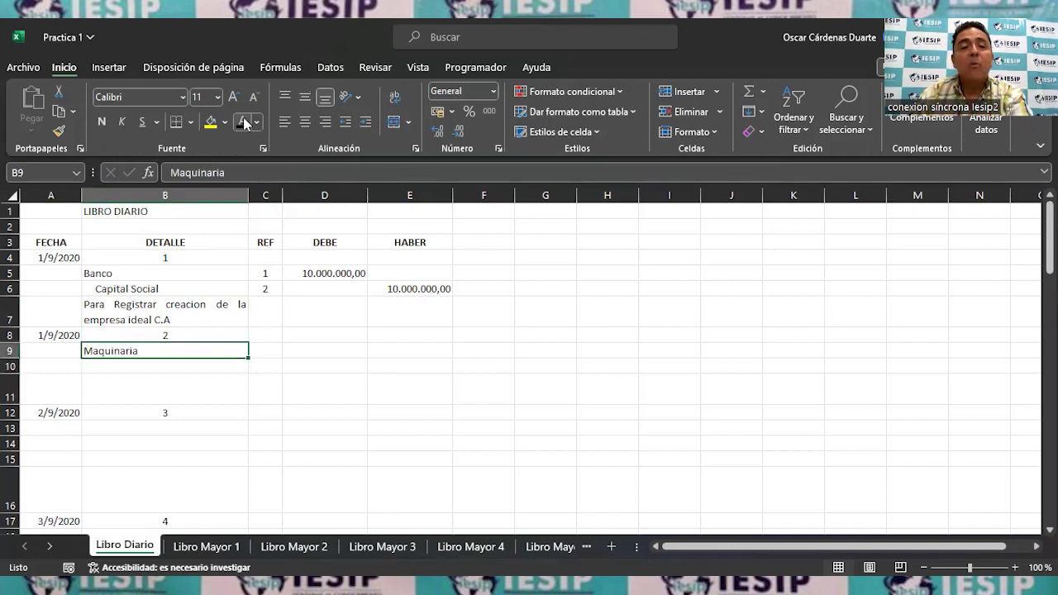
{"action": "key", "text": "Right"}
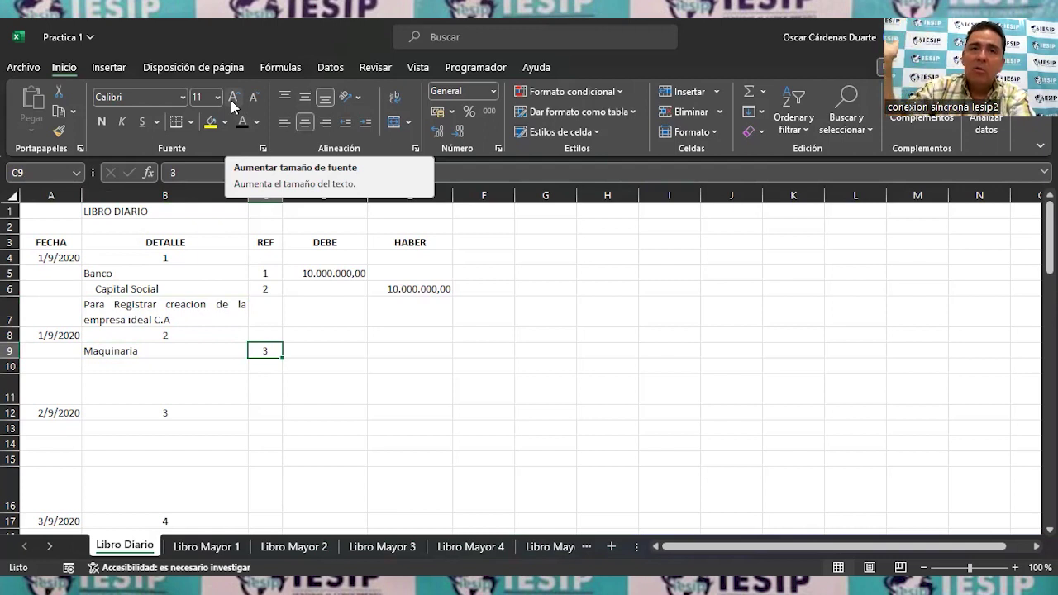
{"action": "key", "text": "Right"}
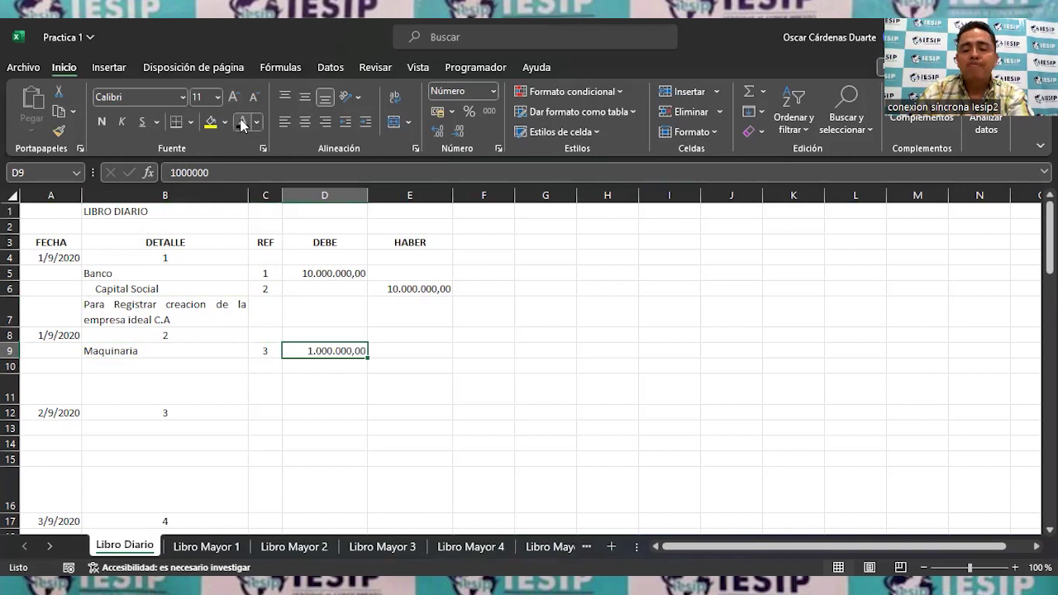
Step: Apply the black font colour to entry 2's Banco account in B10, its reference in C10 and the credit amount in E10
{"action": "key", "text": "Down"}
{"action": "key", "text": "Left"}
{"action": "key", "text": "Left"}
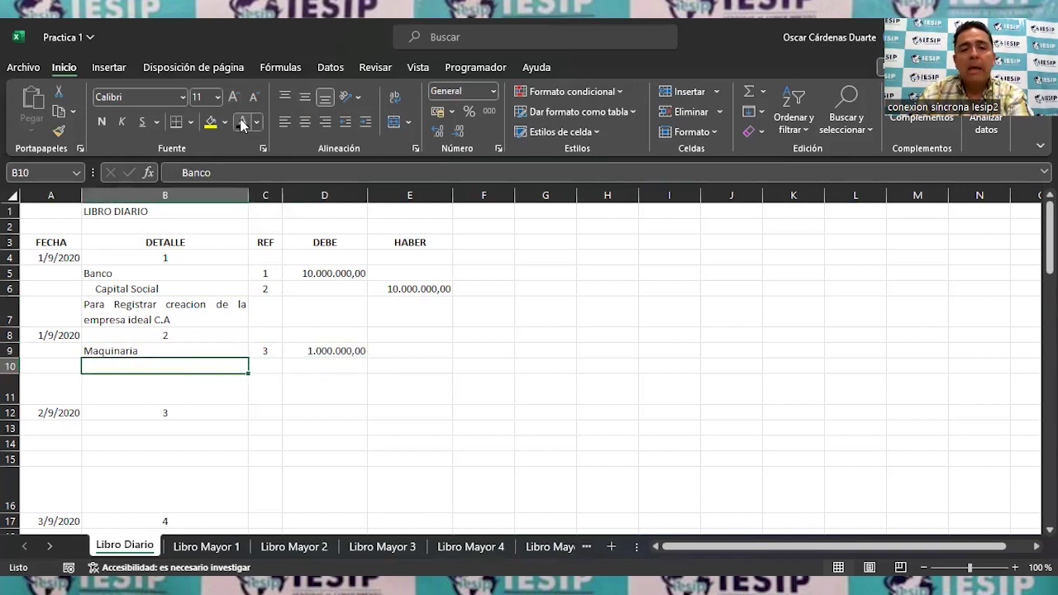
{"action": "left_click", "coordinate": [240, 123]}
{"action": "key", "text": "Right"}
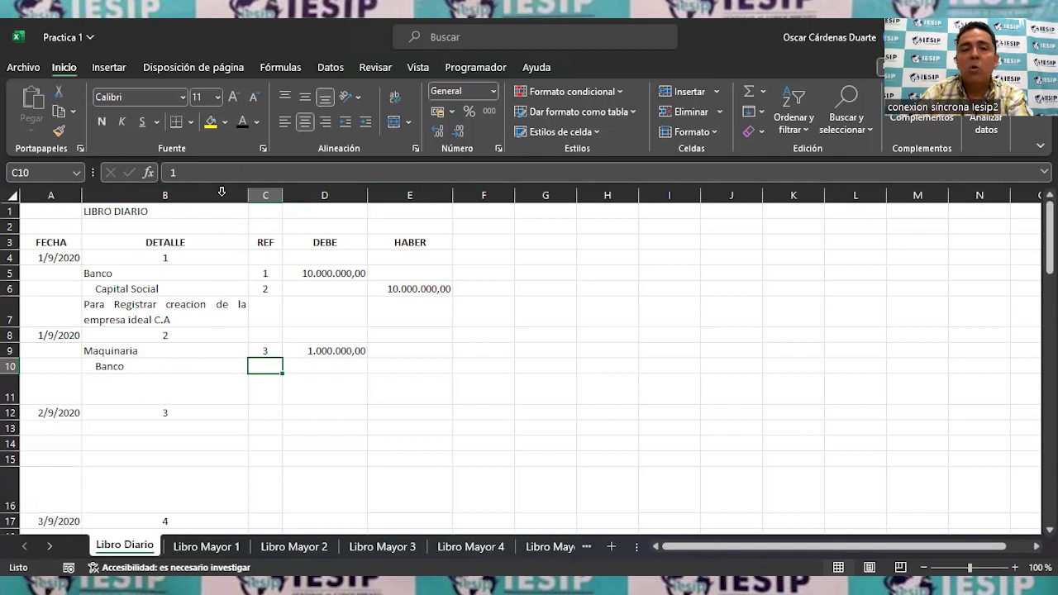
{"action": "key", "text": "Right"}
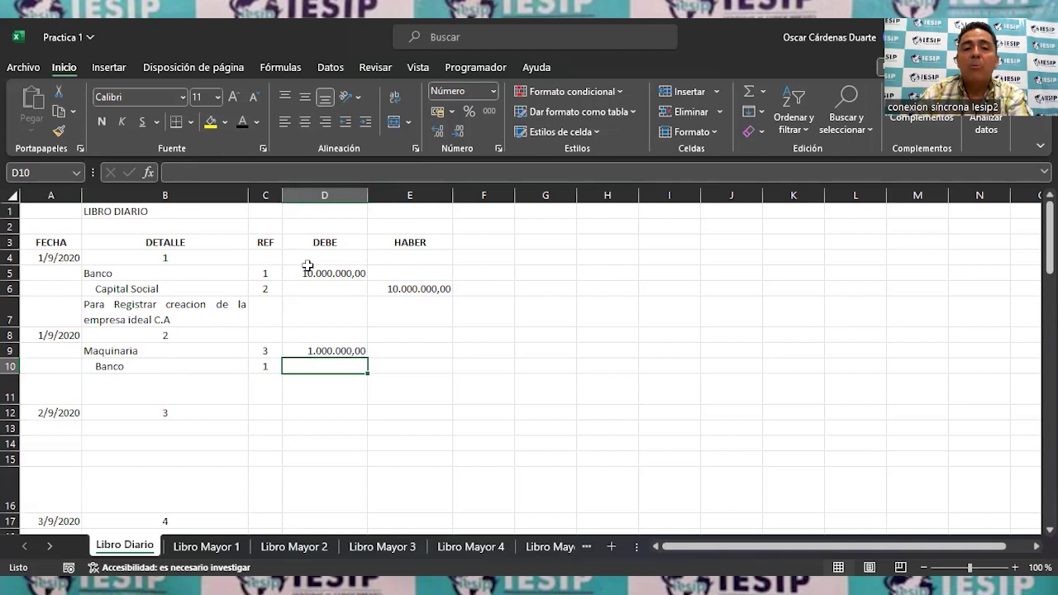
{"action": "key", "text": "Right"}
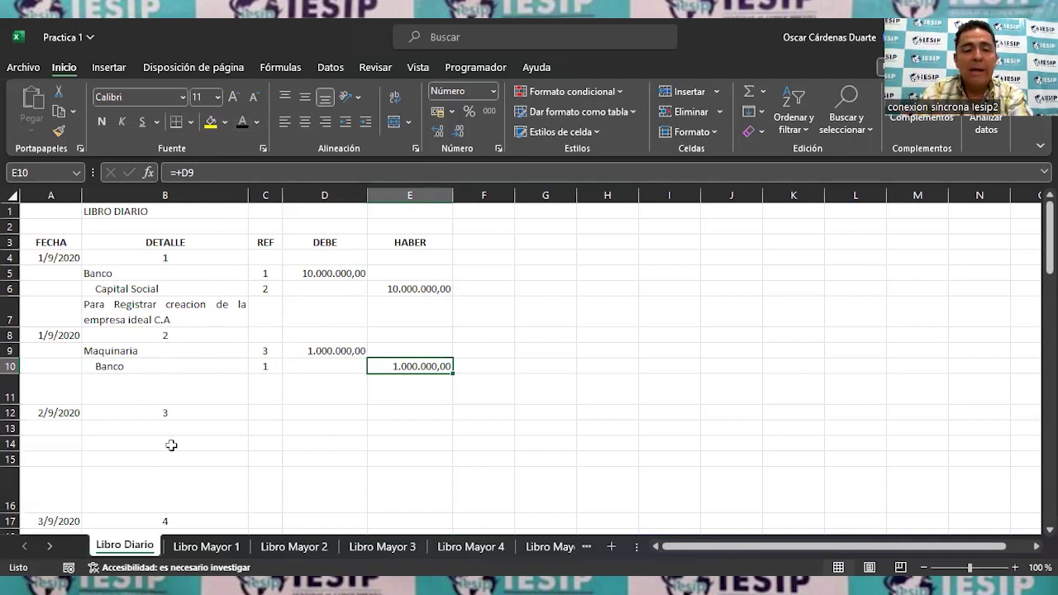
Step: Apply the black font colour to entry 2's description in B11 and make the LIBRO DIARIO title in B1 bold
{"action": "left_click", "coordinate": [184, 380]}
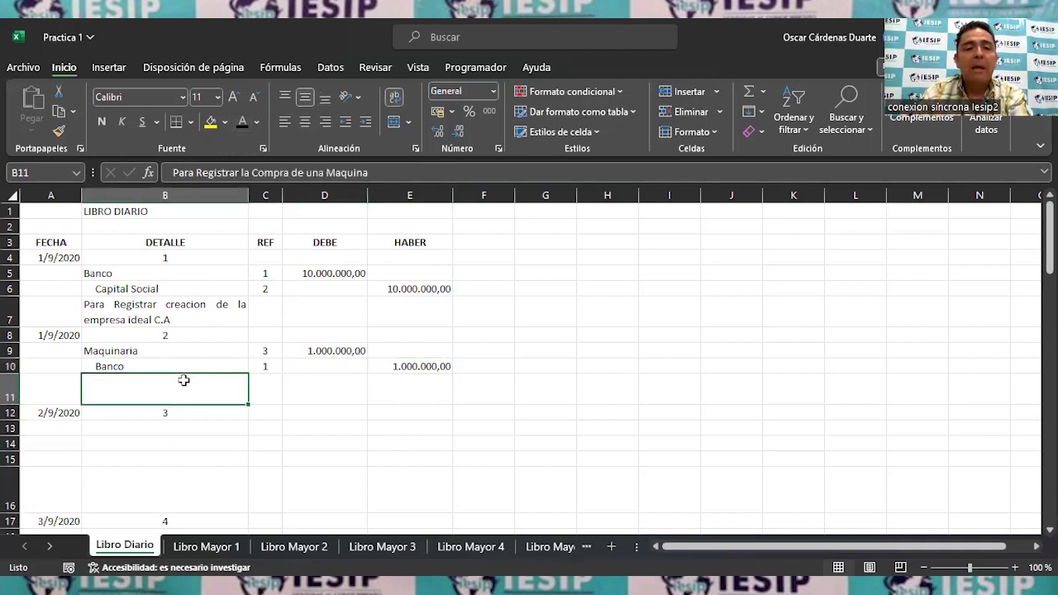
{"action": "left_click", "coordinate": [241, 124]}
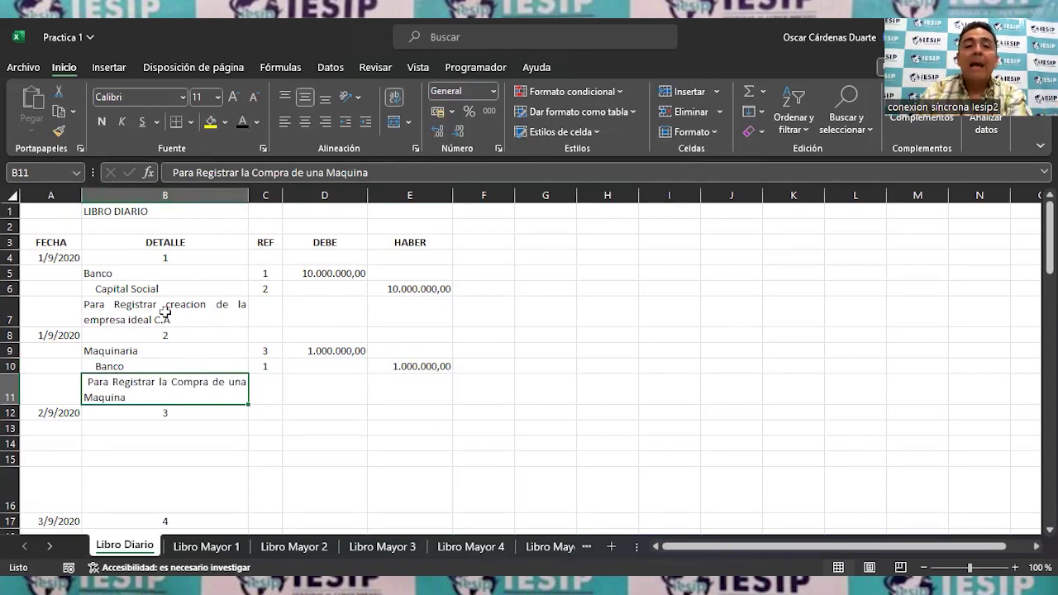
{"action": "left_click", "coordinate": [130, 212]}
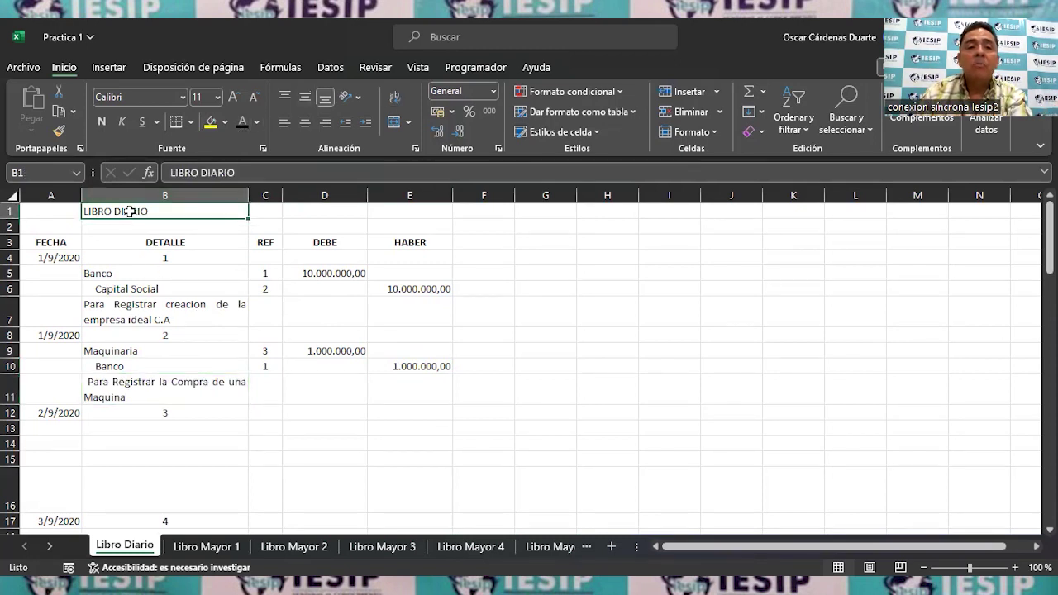
{"action": "left_click", "coordinate": [101, 122]}
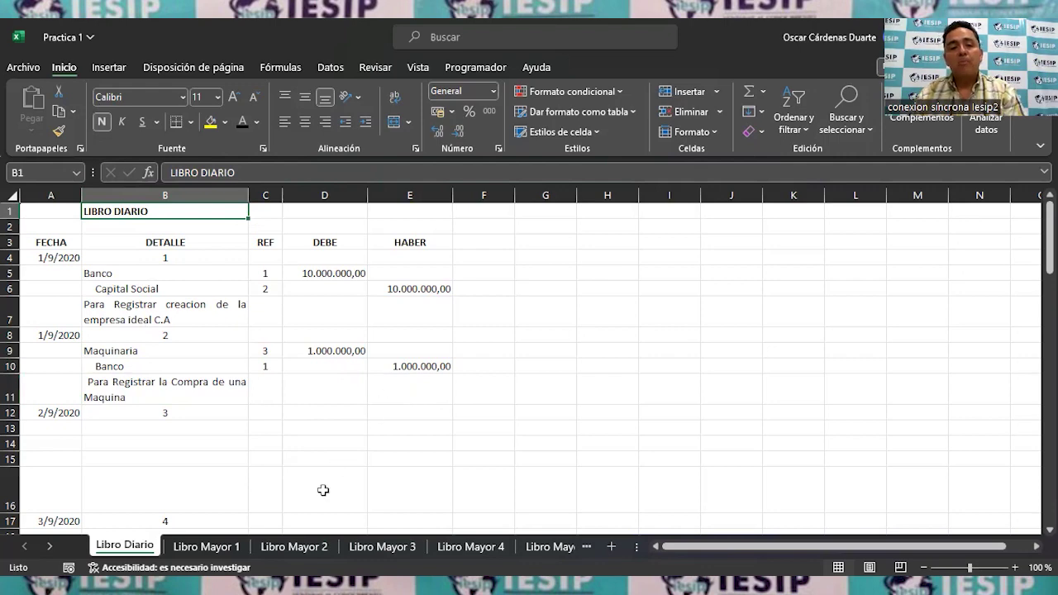
Step: On the Libro Mayor 3 sheet, apply the black font colour to the Compra Maquinaria row's detail, reference, debit amount and balance in B6, C6, D6 and F6
{"action": "left_click", "coordinate": [350, 547]}
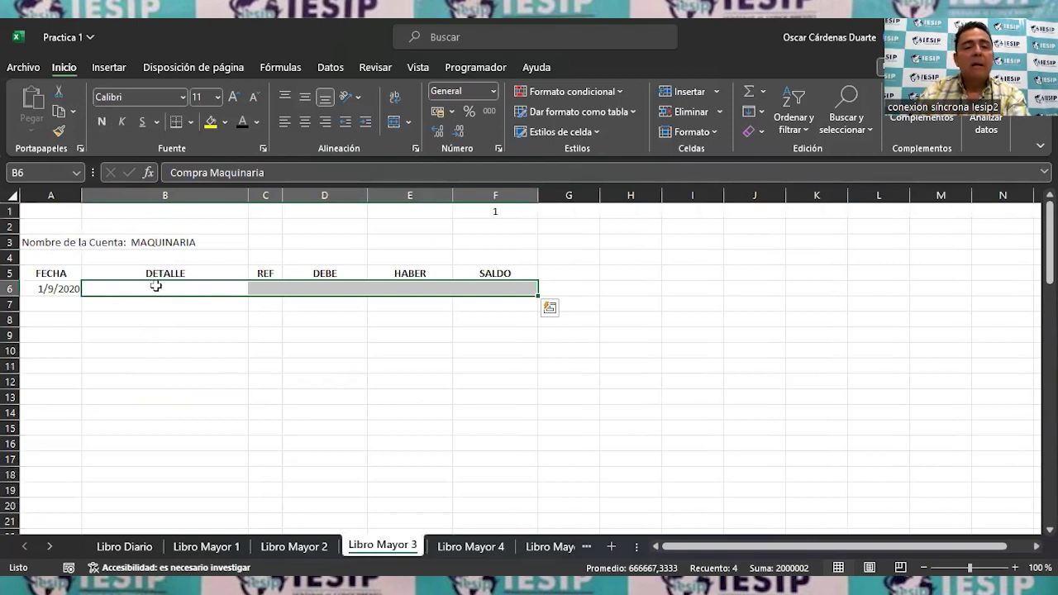
{"action": "left_click", "coordinate": [161, 286]}
{"action": "left_click", "coordinate": [243, 124]}
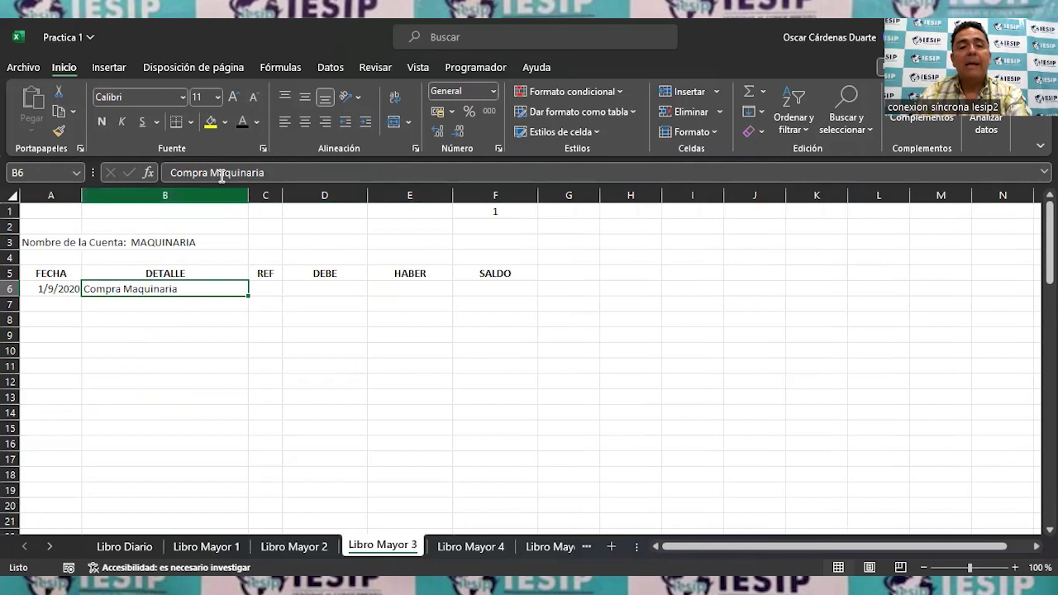
{"action": "left_click", "coordinate": [261, 286]}
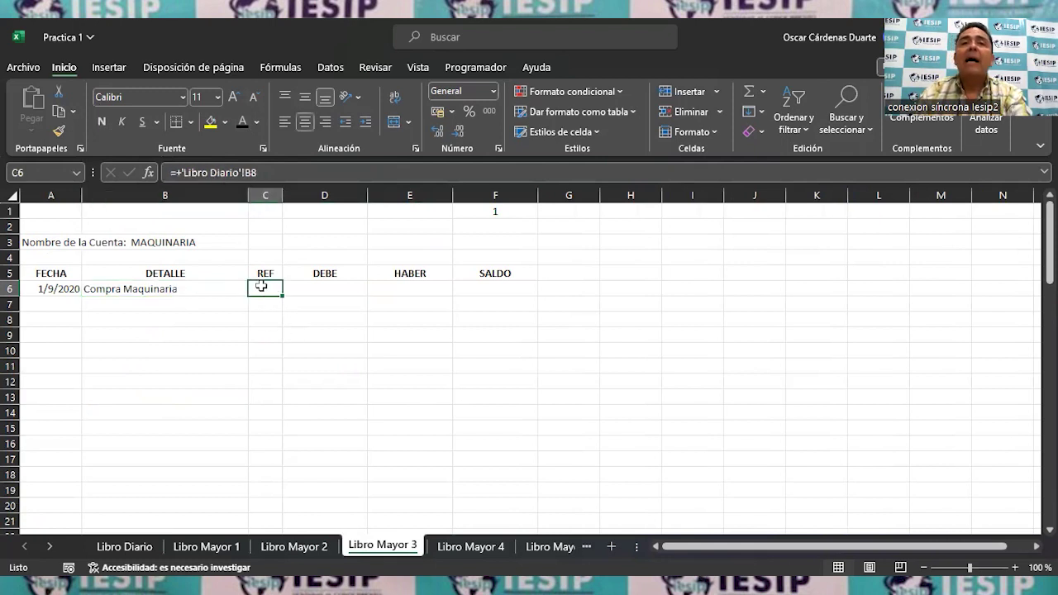
{"action": "left_click", "coordinate": [243, 124]}
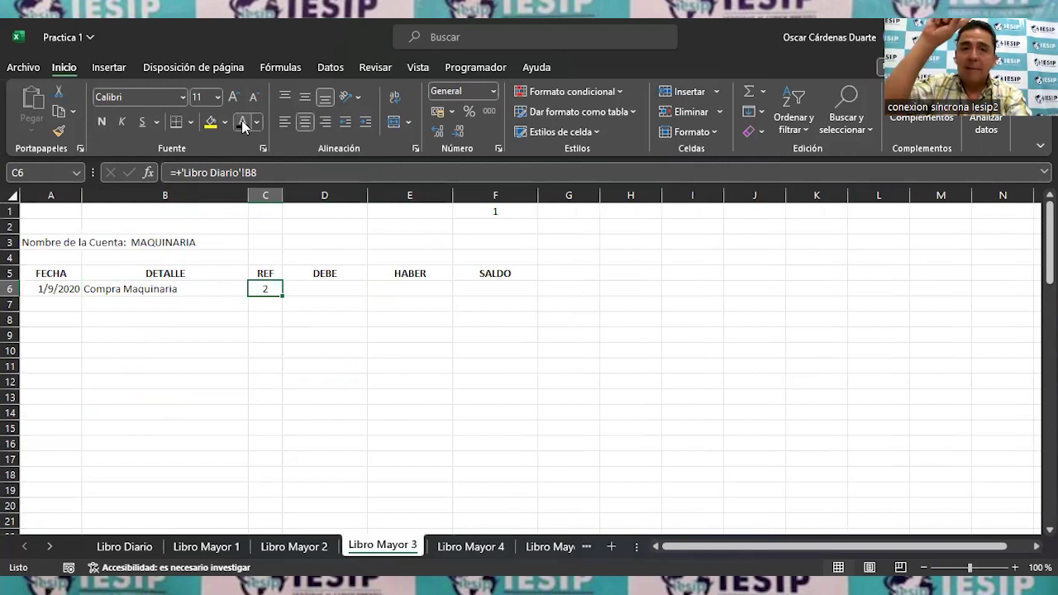
{"action": "key", "text": "Right"}
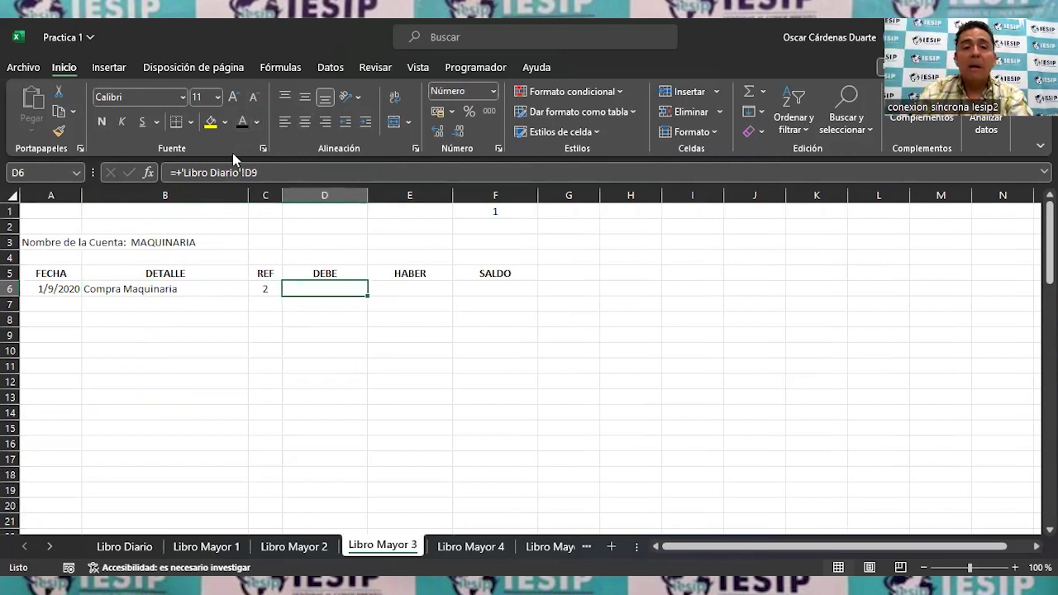
{"action": "key", "text": "Right"}
{"action": "key", "text": "Right"}
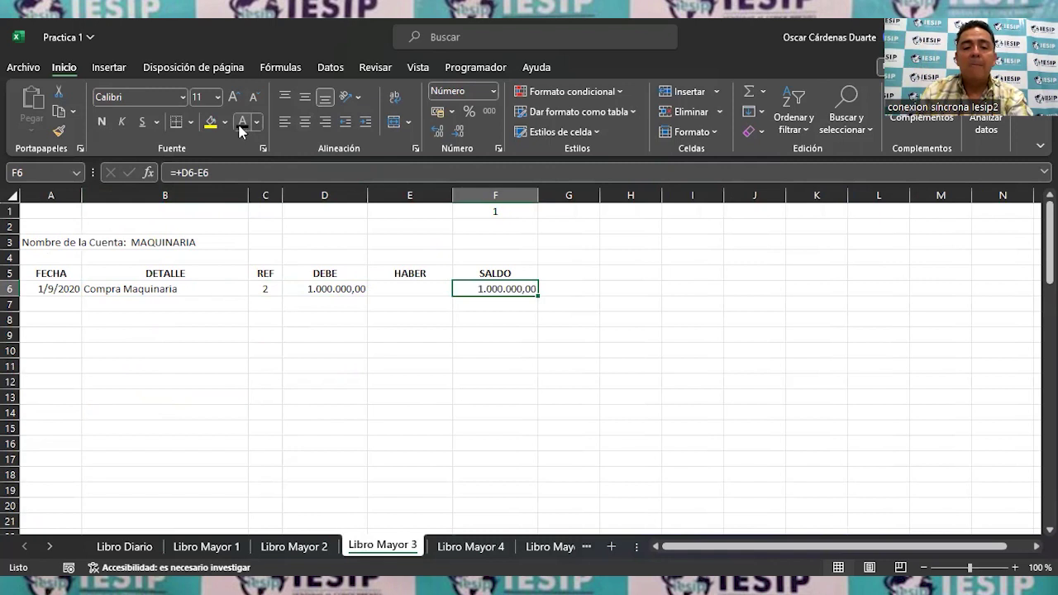
Step: On the Libro Mayor 1 sheet, apply the black font colour to the Pago Compra Maquinaria row's B7, C7, E7 and F7
{"action": "left_click", "coordinate": [207, 548]}
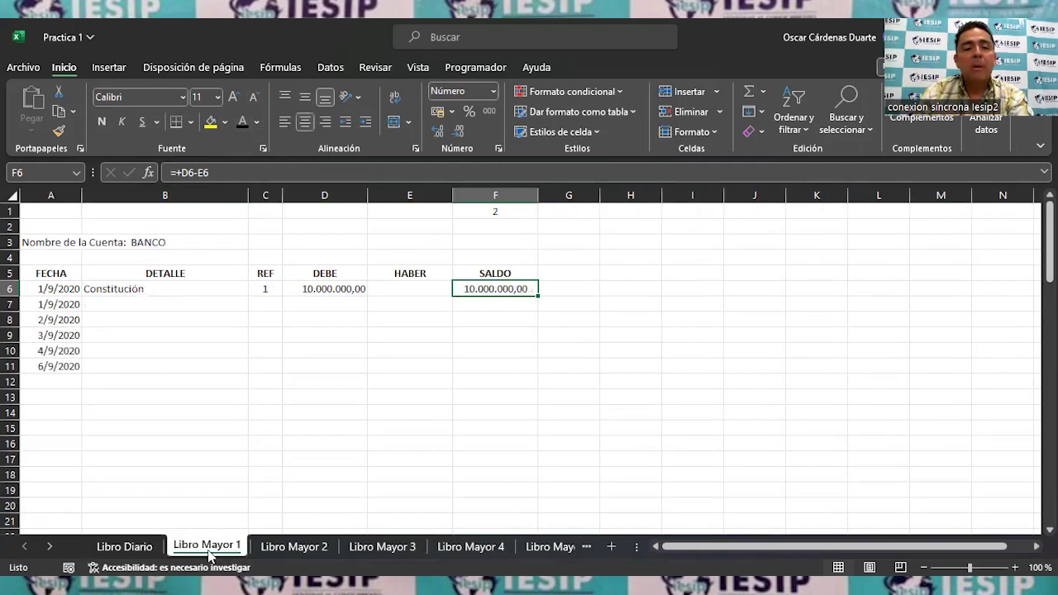
{"action": "left_click", "coordinate": [158, 302]}
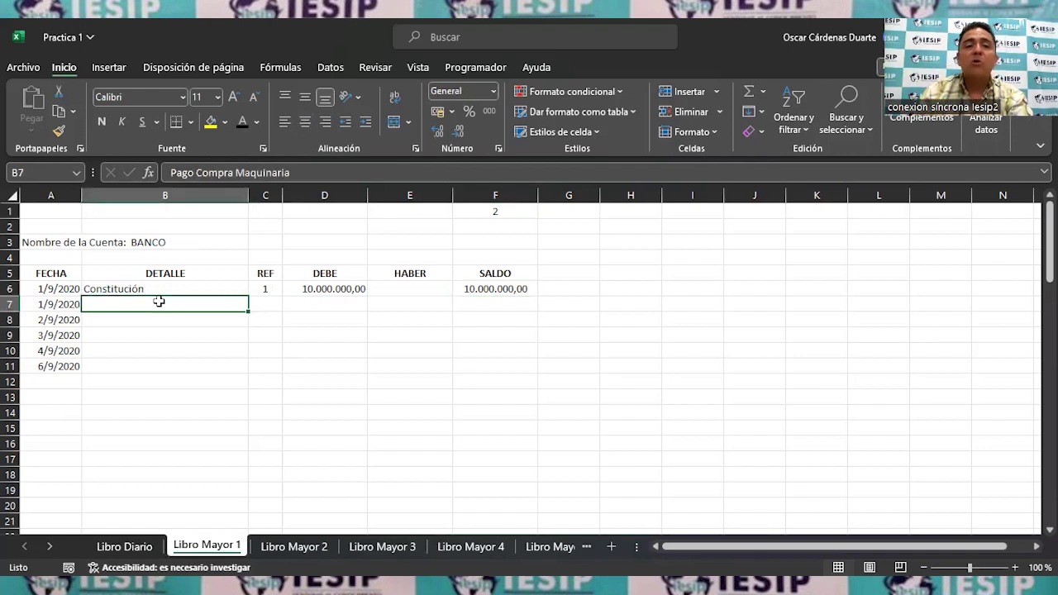
{"action": "left_click", "coordinate": [242, 124]}
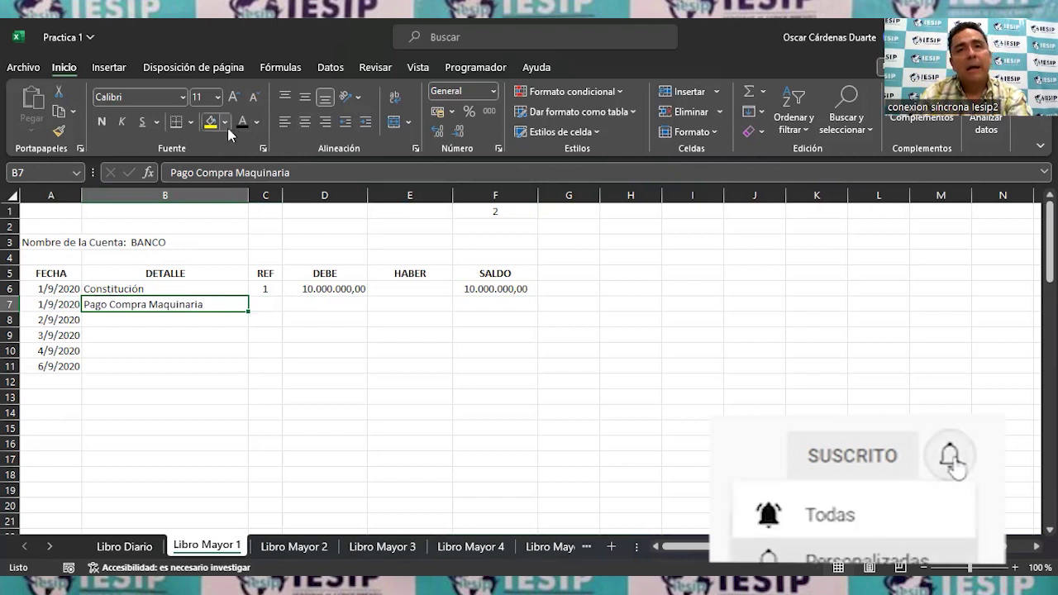
{"action": "key", "text": "Right"}
{"action": "left_click", "coordinate": [242, 124]}
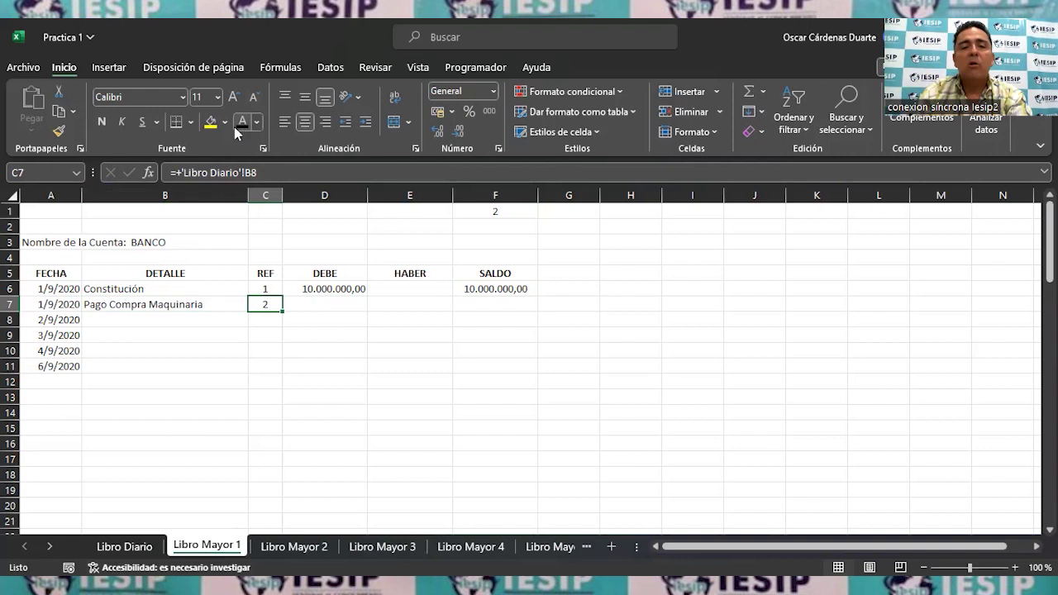
{"action": "key", "text": "Right"}
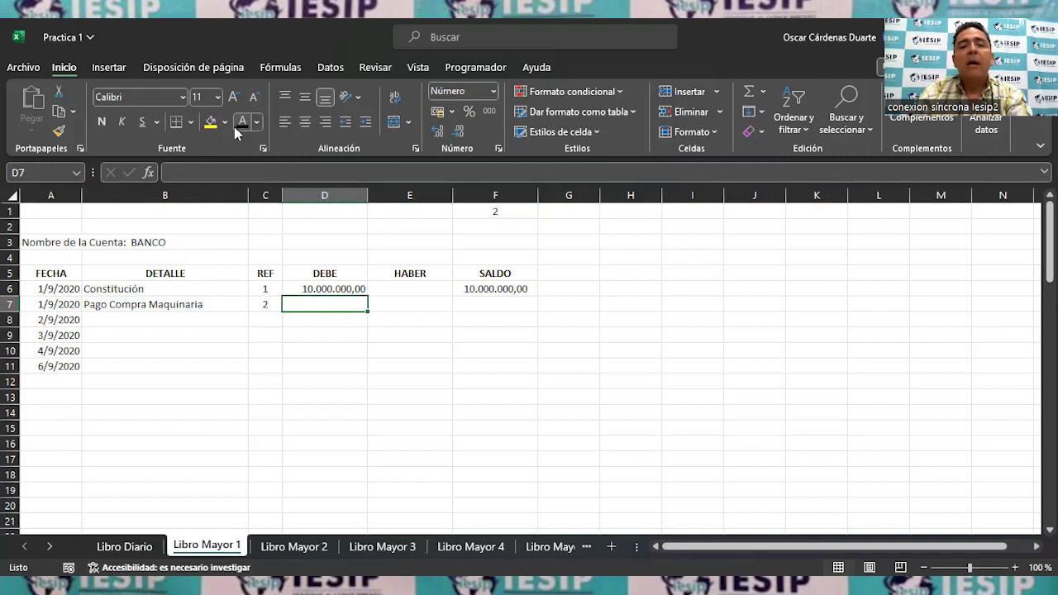
{"action": "key", "text": "Right"}
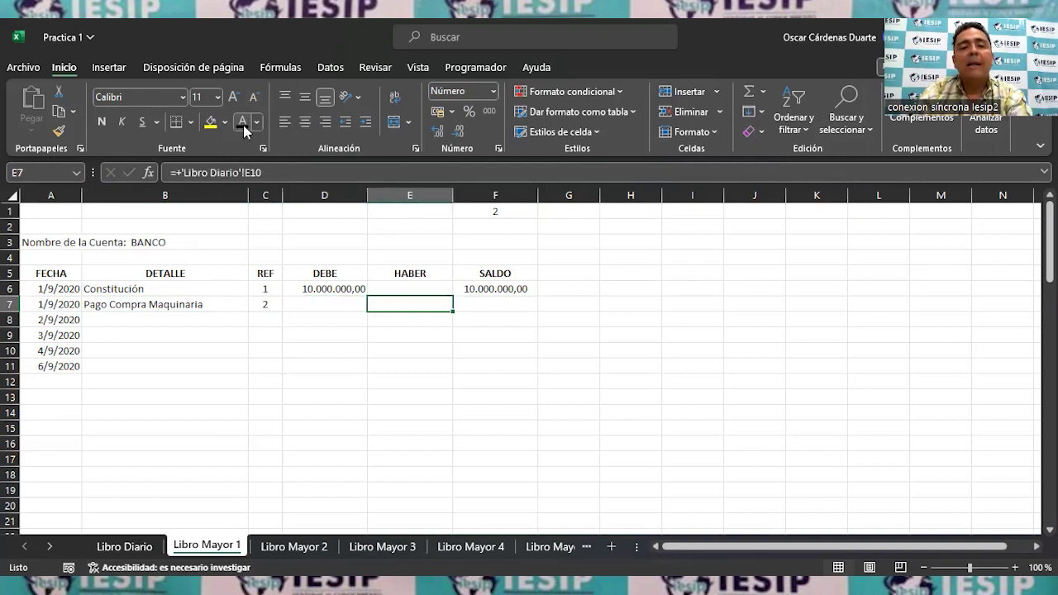
{"action": "left_click", "coordinate": [243, 130]}
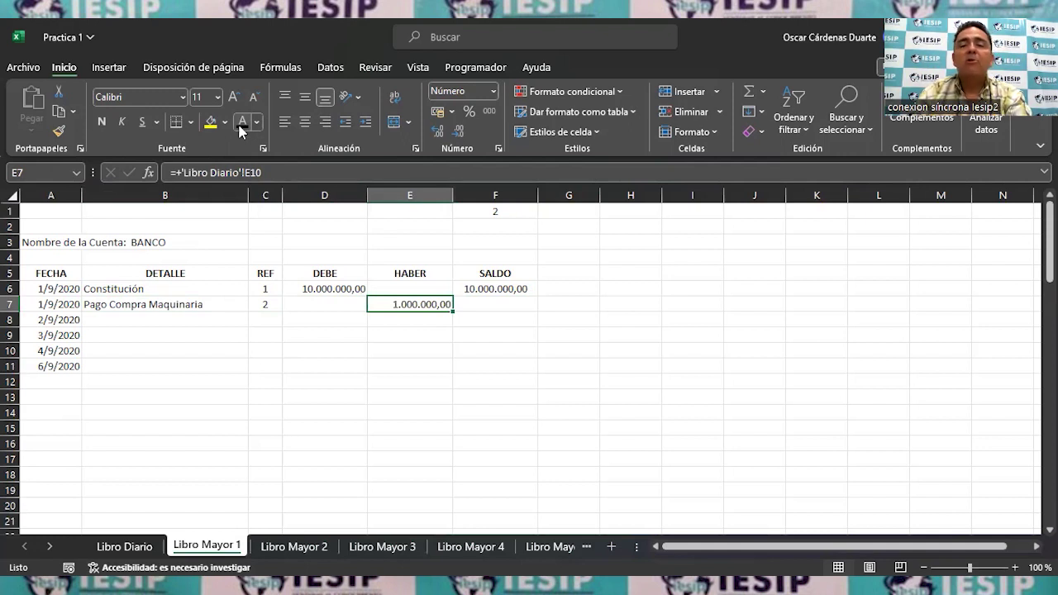
{"action": "key", "text": "Right"}
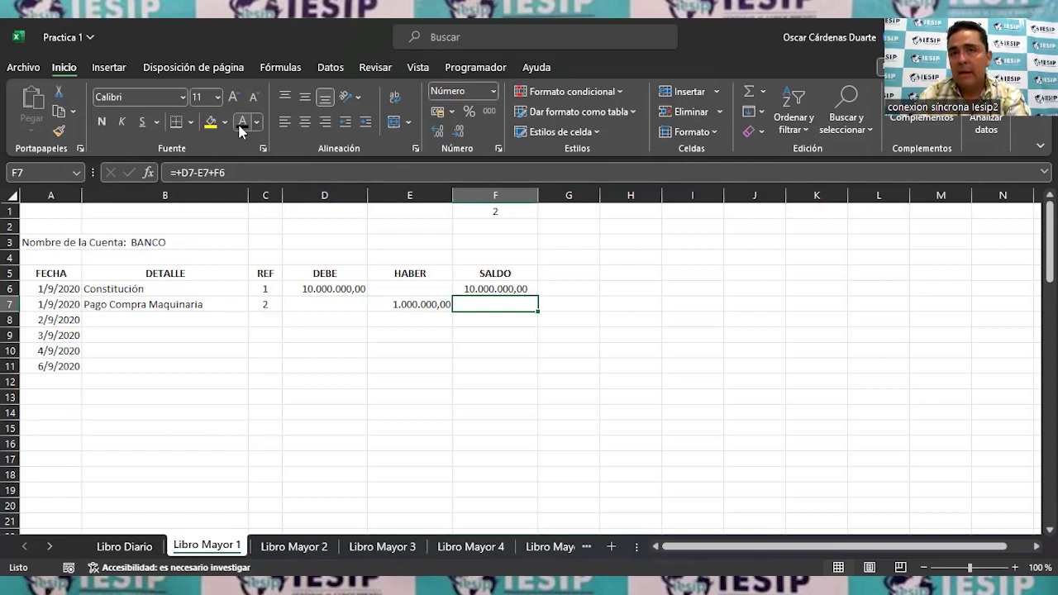
{"action": "left_click", "coordinate": [243, 124]}
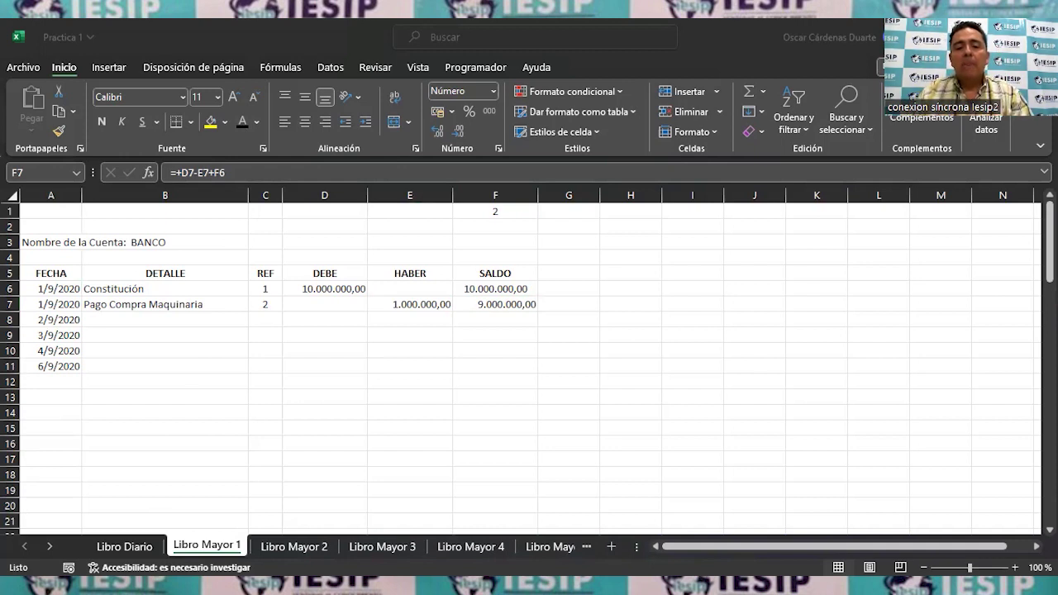
Step: On the Libro Diario sheet, apply the black font colour to entry 3's Vehículo account in B13, reference in C13 and debit amount in D13
{"action": "left_click", "coordinate": [124, 548]}
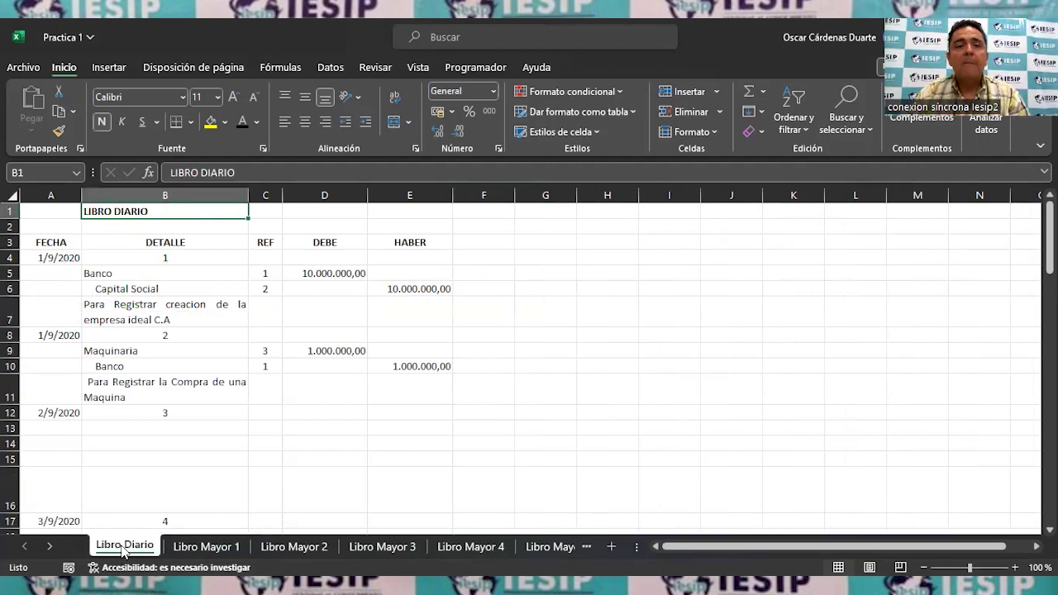
{"action": "left_click", "coordinate": [134, 427]}
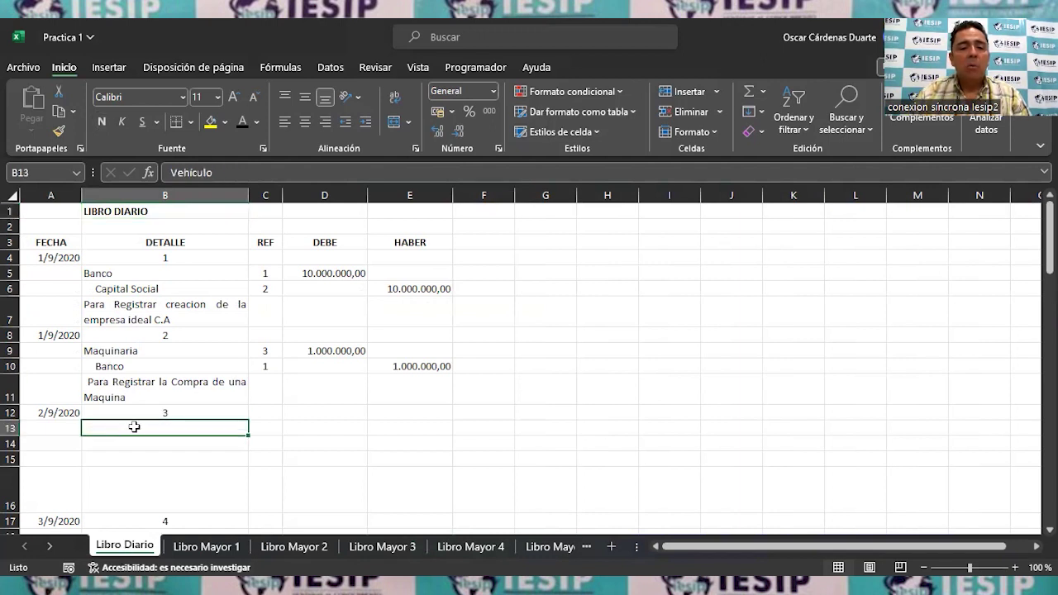
{"action": "left_click", "coordinate": [238, 122]}
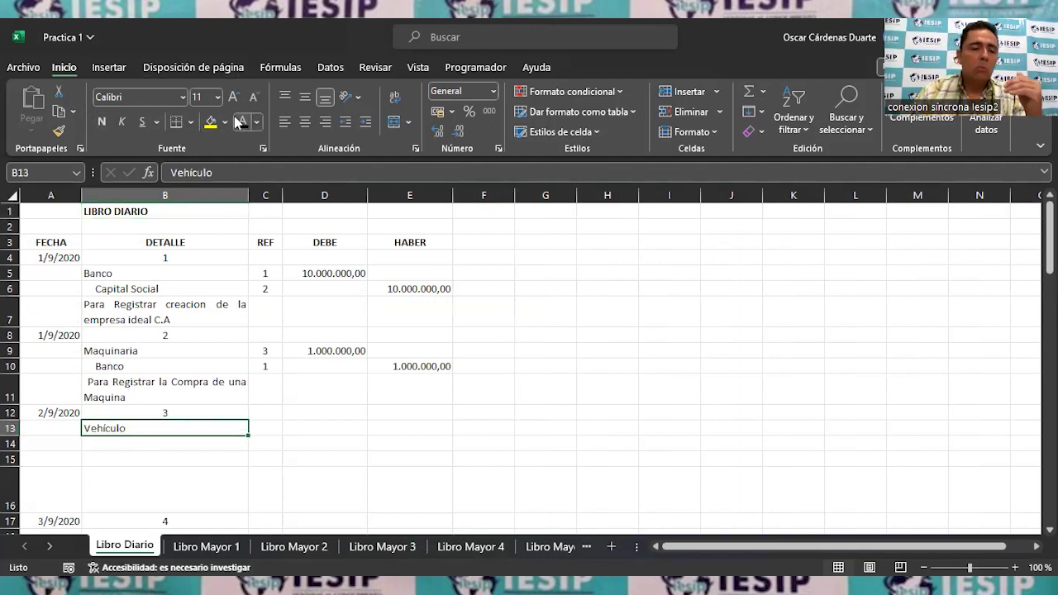
{"action": "left_click", "coordinate": [271, 429]}
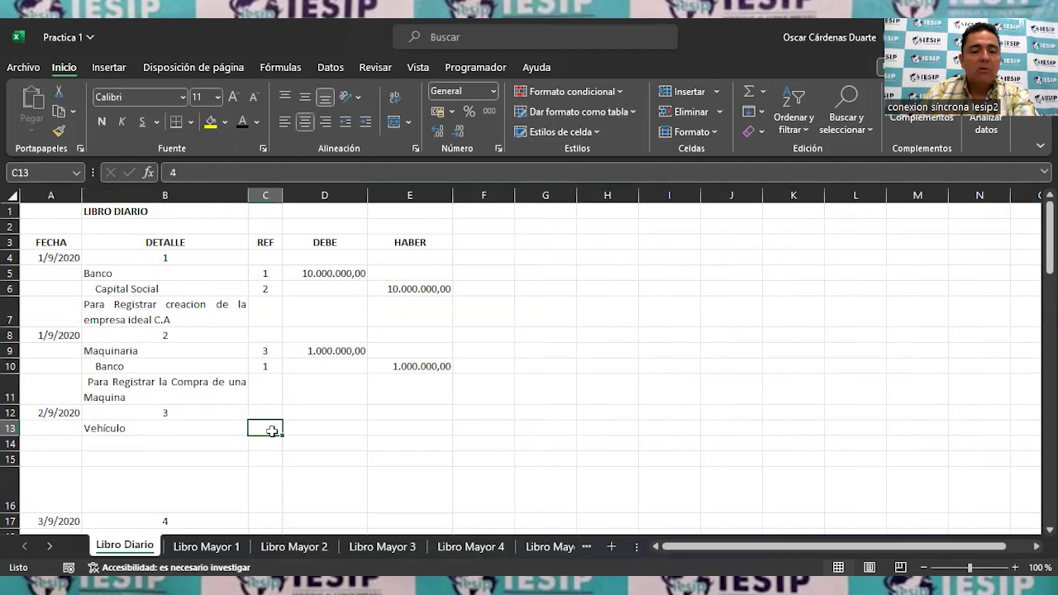
{"action": "left_click", "coordinate": [244, 123]}
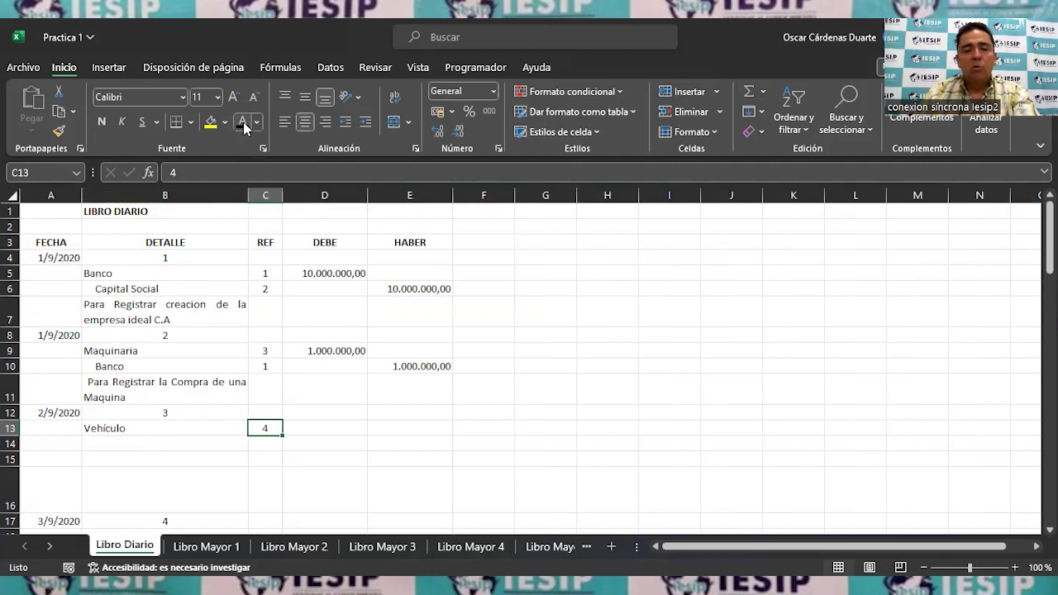
{"action": "left_click", "coordinate": [330, 428]}
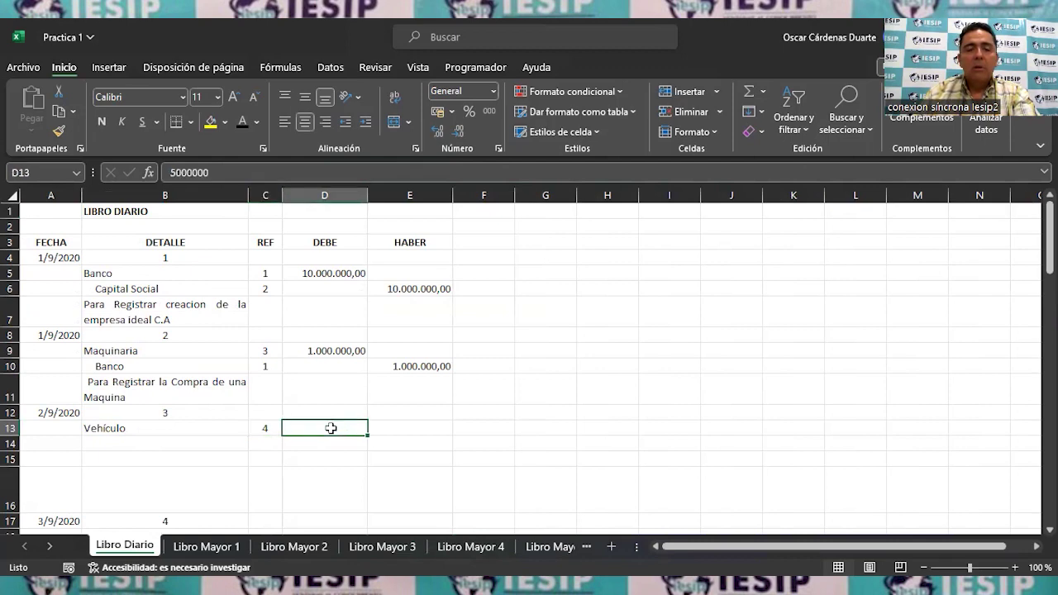
{"action": "left_click", "coordinate": [241, 123]}
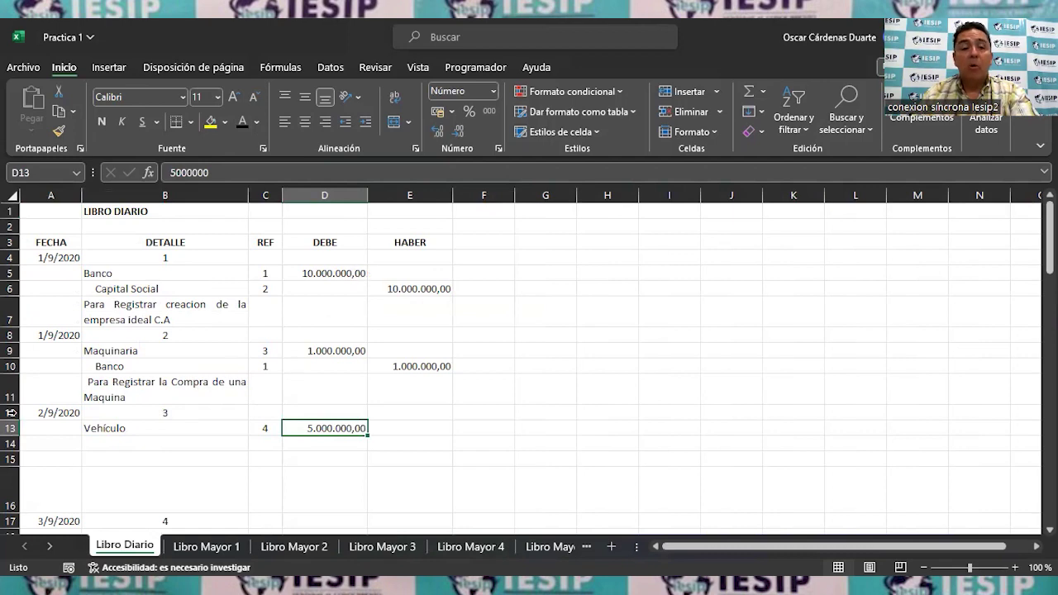
Step: Apply the black font colour to entry 3's Banco account in B14, its reference in C14 and the credit amount in E14
{"action": "scroll", "coordinate": [343, 413], "scroll_direction": "down", "scroll_amount": 1}
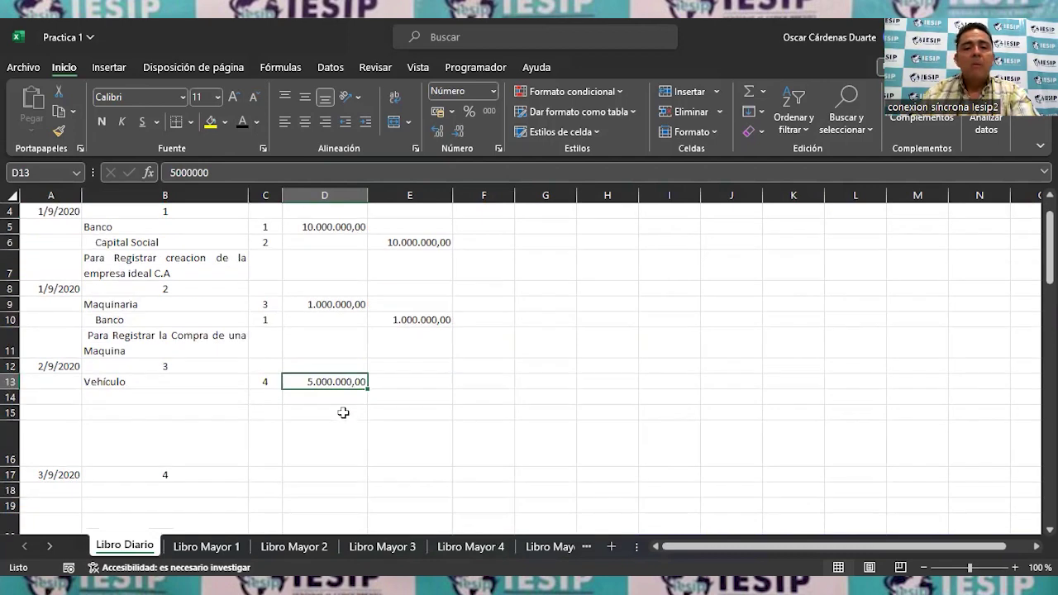
{"action": "left_click", "coordinate": [193, 395]}
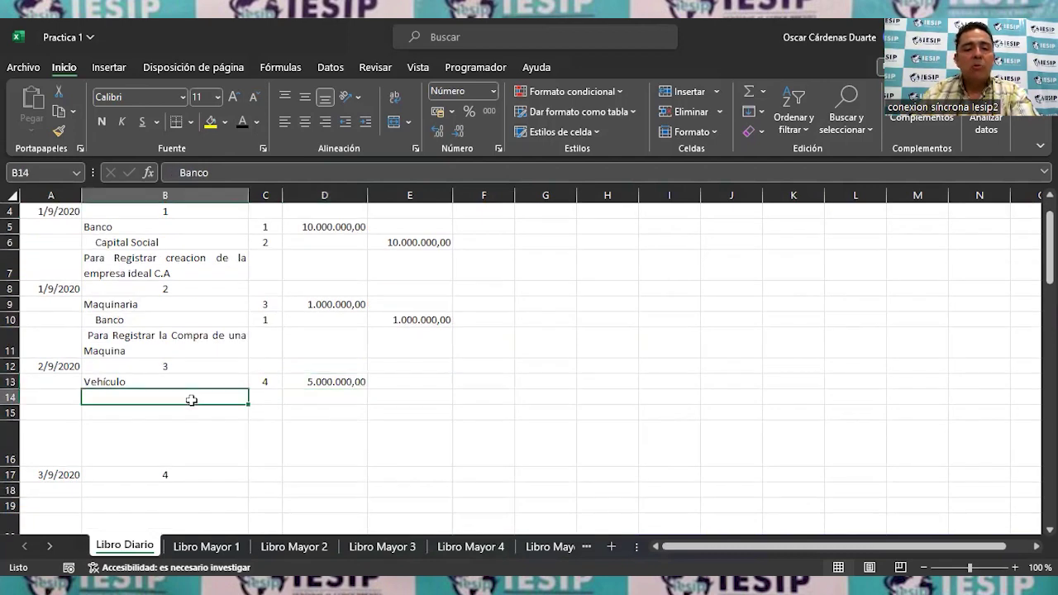
{"action": "left_click", "coordinate": [244, 123]}
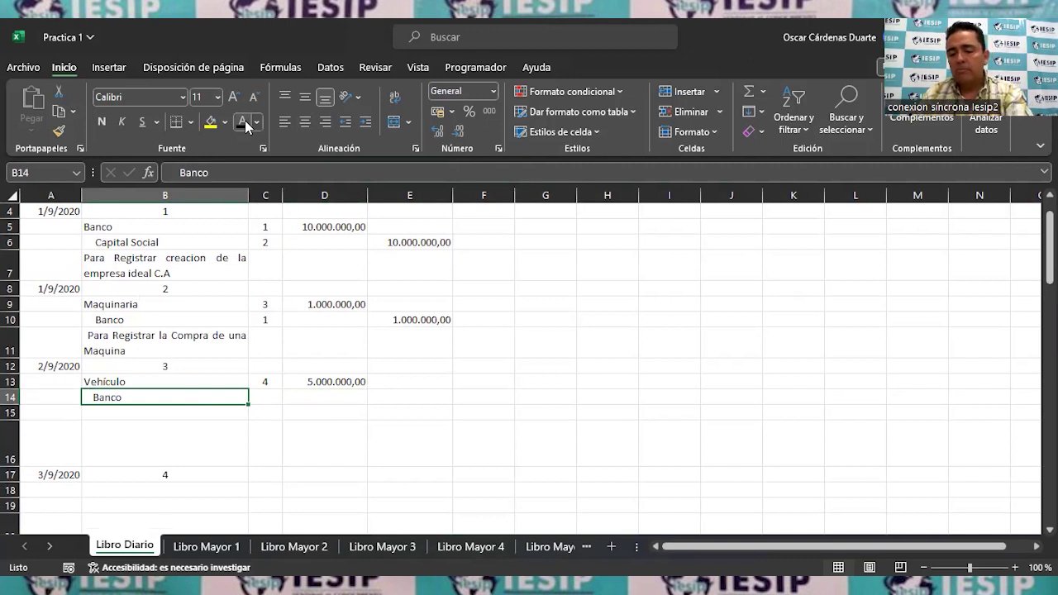
{"action": "key", "text": "Right"}
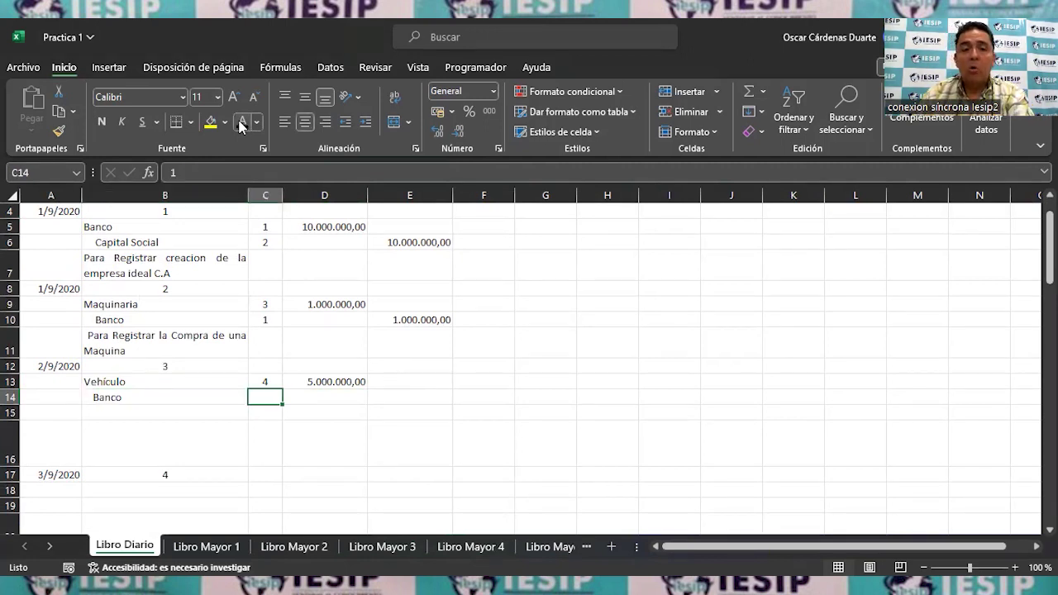
{"action": "left_click", "coordinate": [241, 124]}
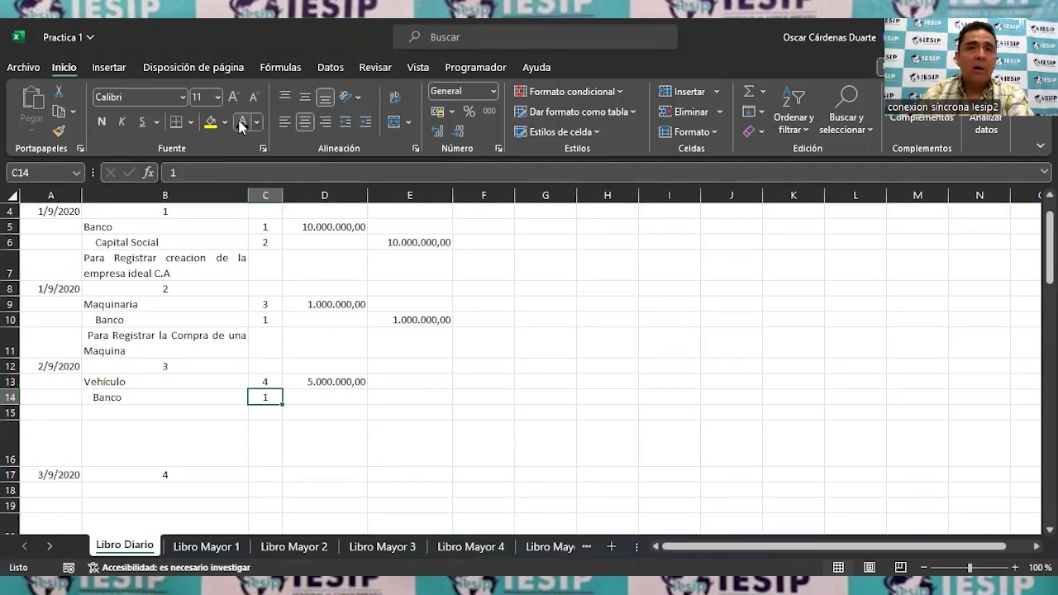
{"action": "key", "text": "Right"}
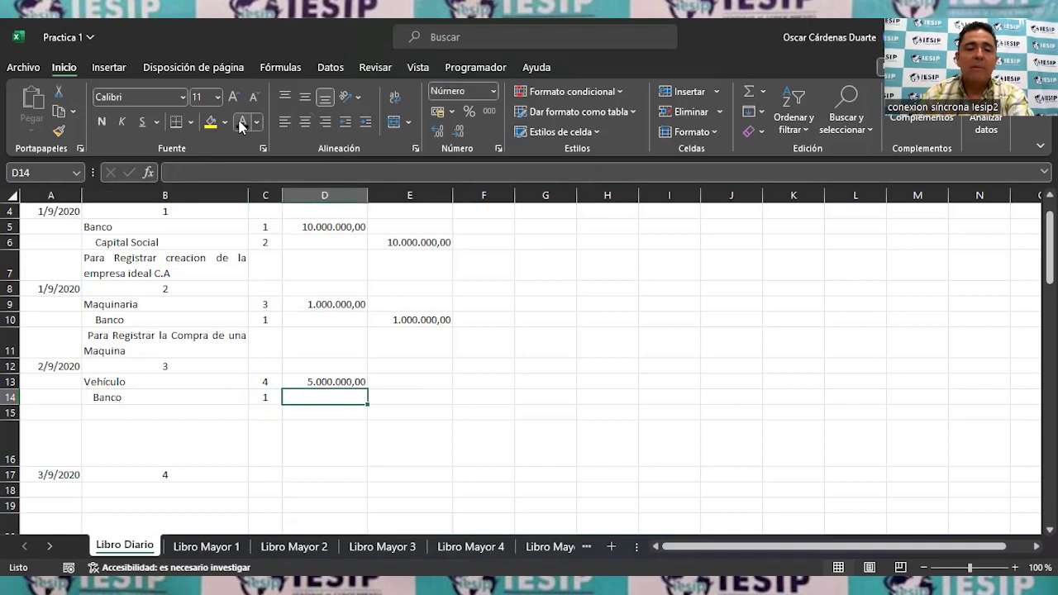
{"action": "key", "text": "Right"}
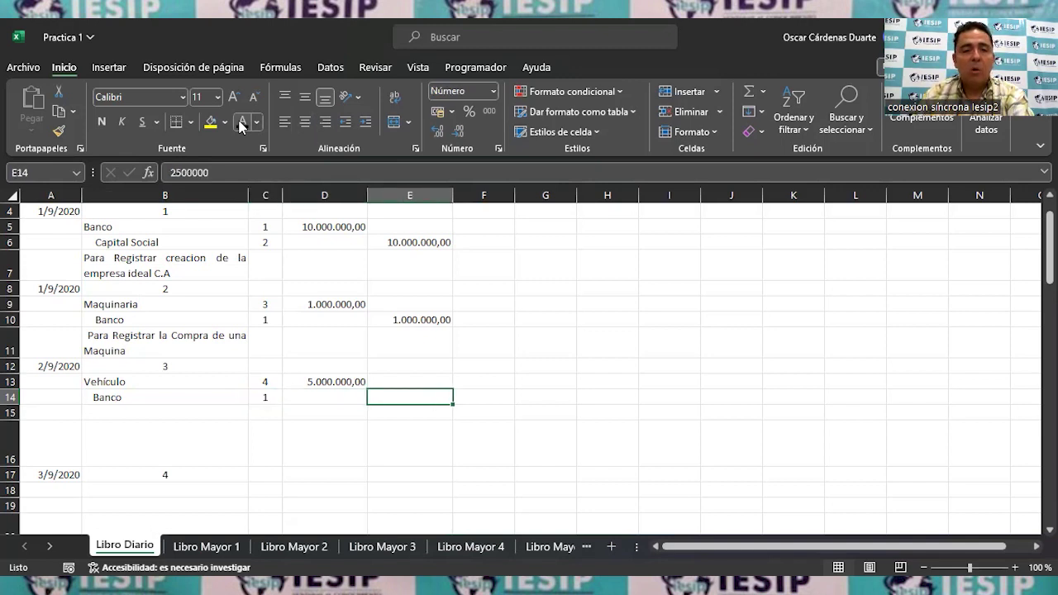
{"action": "left_click", "coordinate": [241, 123]}
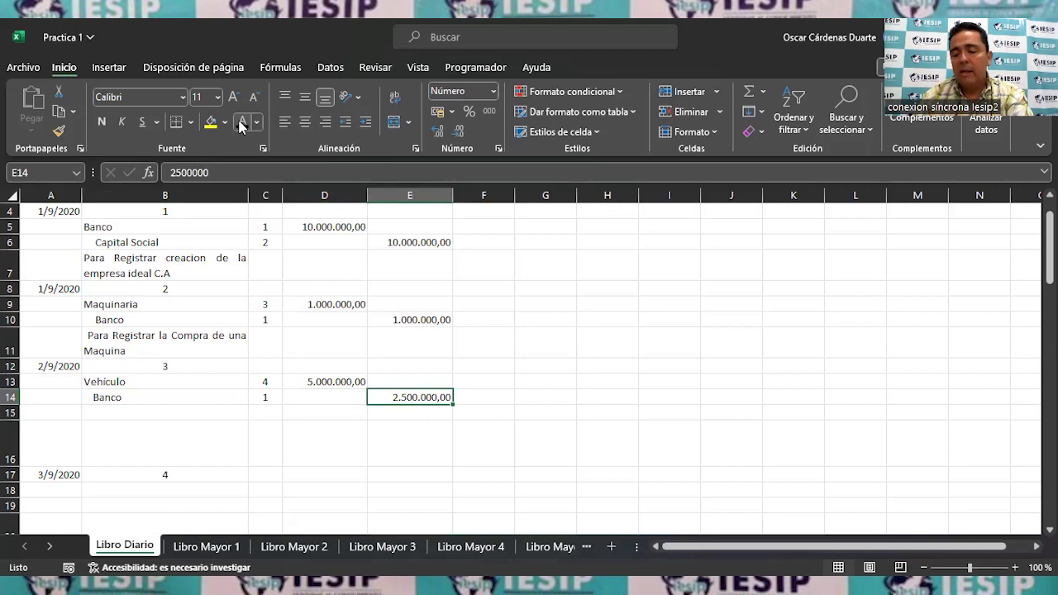
Step: Apply the black font colour to entry 3's Cuentas por Pagar account in B15, its reference in C15 and the credit amount in E15
{"action": "key", "text": "Left"}
{"action": "key", "text": "Left"}
{"action": "key", "text": "Left"}
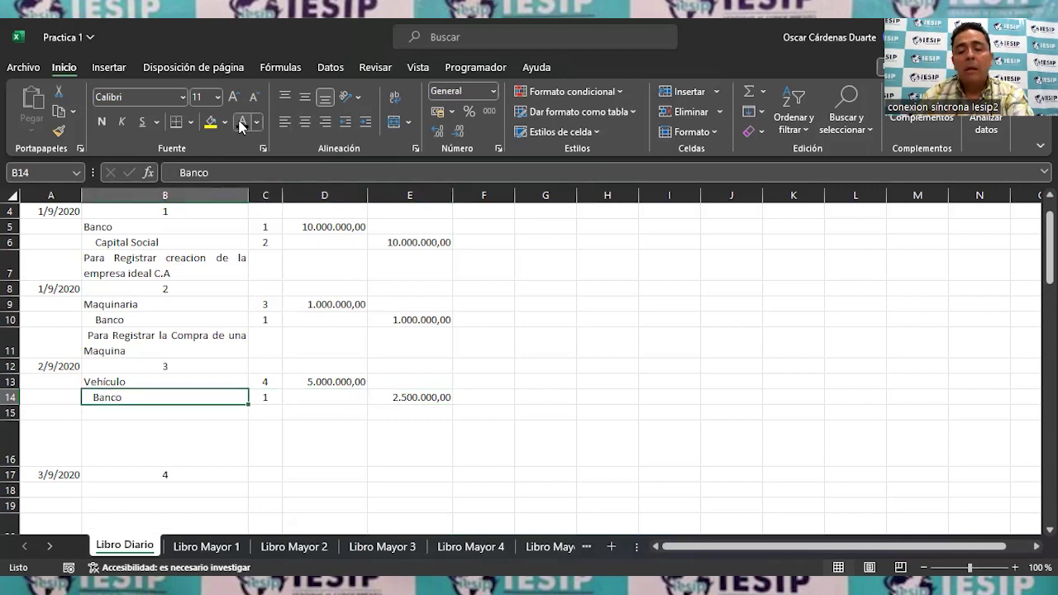
{"action": "key", "text": "Down"}
{"action": "left_click", "coordinate": [241, 123]}
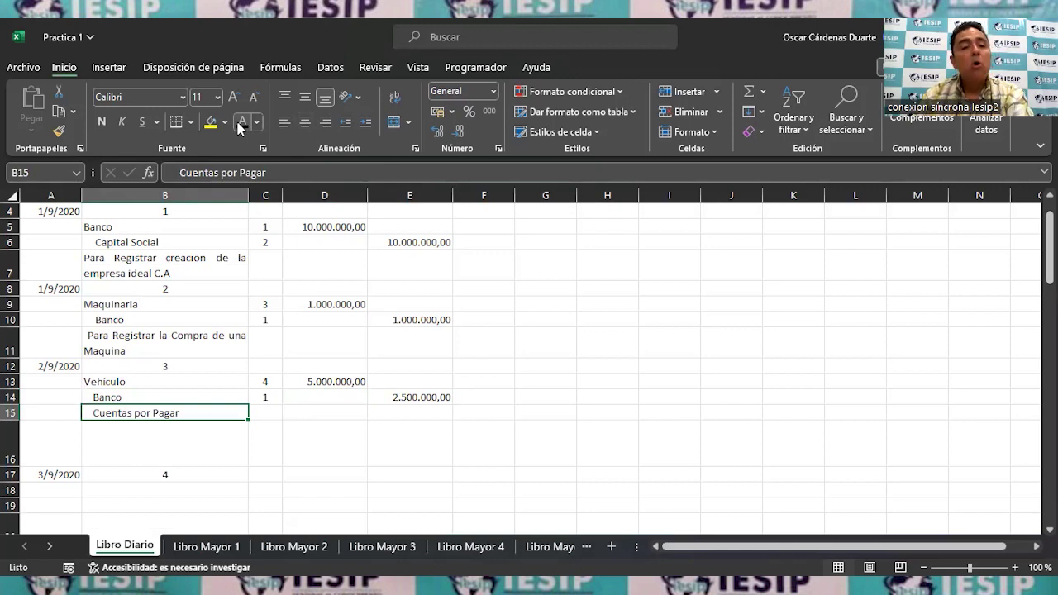
{"action": "key", "text": "Right"}
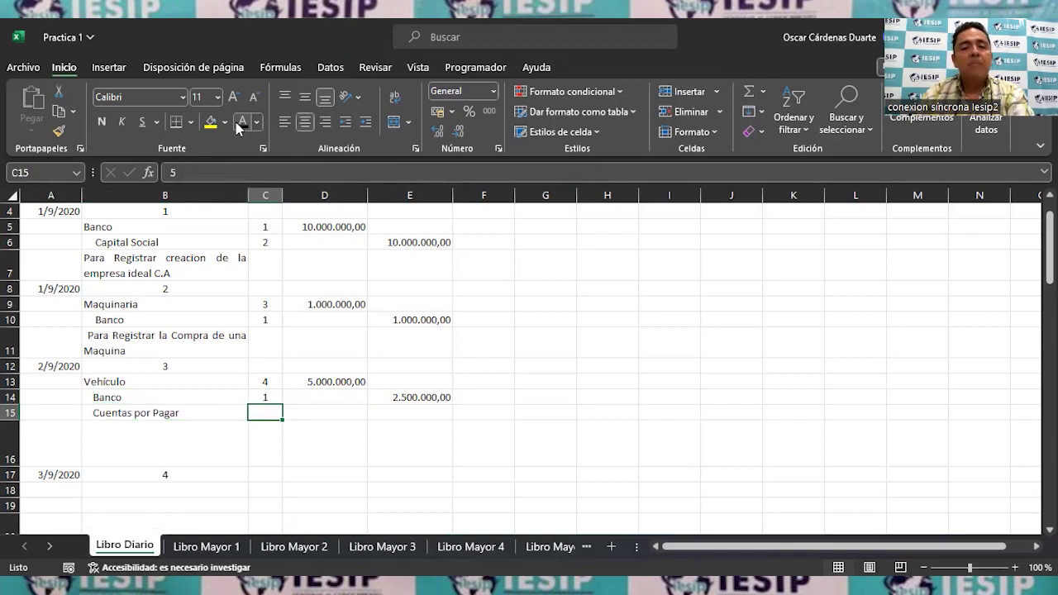
{"action": "left_click", "coordinate": [236, 126]}
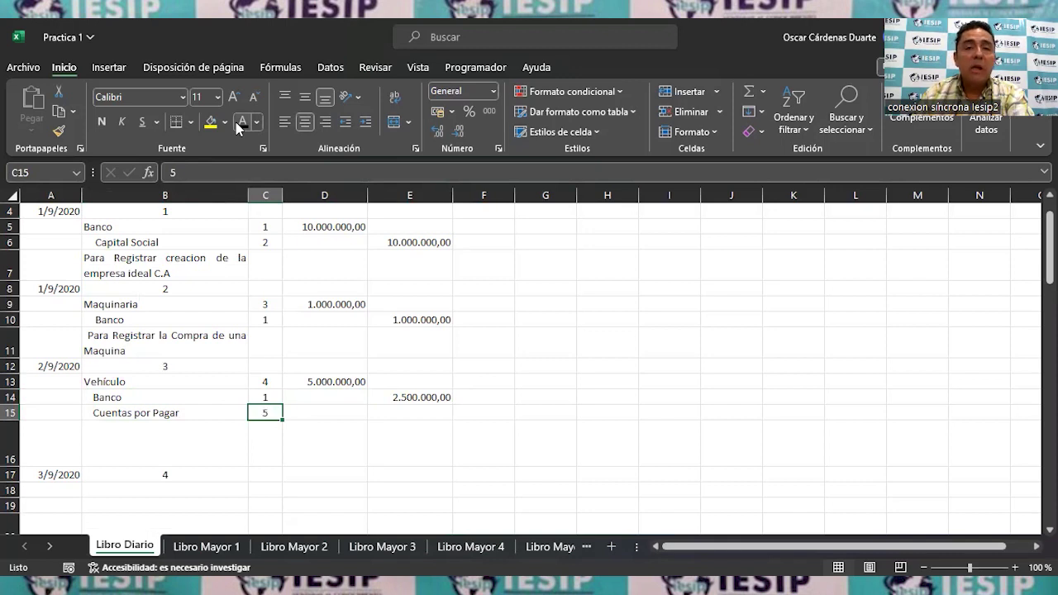
{"action": "key", "text": "Right"}
{"action": "key", "text": "Right"}
{"action": "left_click", "coordinate": [237, 126]}
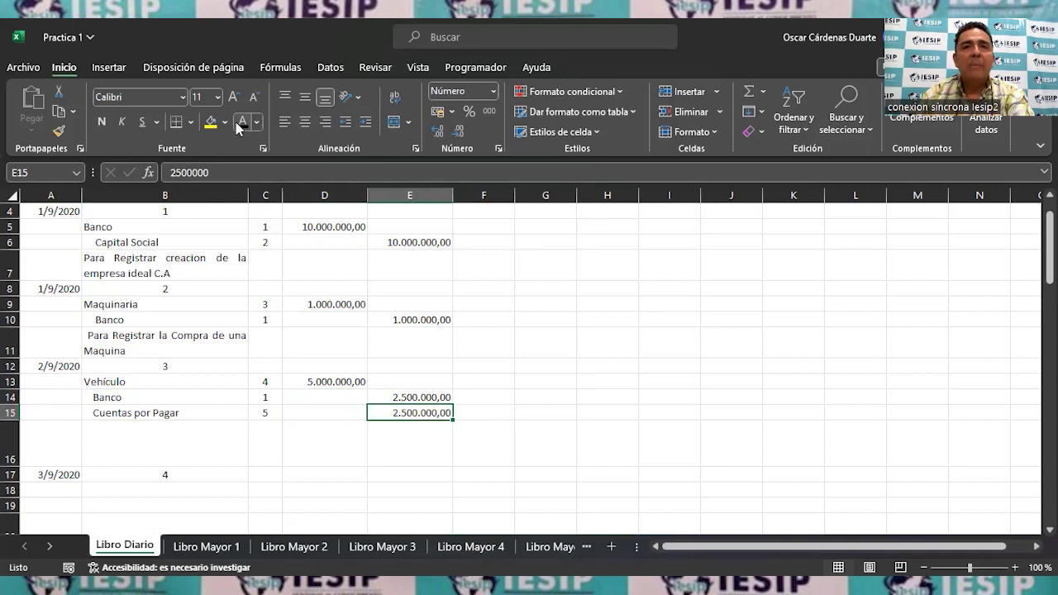
Step: Compare entry 3's Vehículo debit in D13 with the Banco and Cuentas por Pagar credits in E14 and E15
{"action": "key", "text": "Up"}
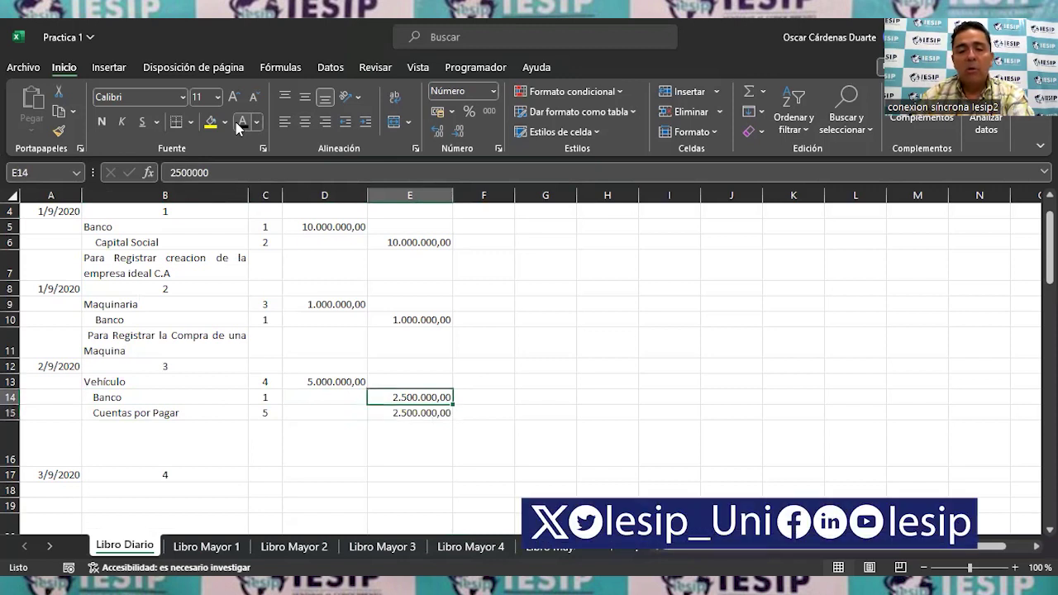
{"action": "key", "text": "Down"}
{"action": "key", "text": "Up"}
{"action": "key", "text": "Up"}
{"action": "key", "text": "Left"}
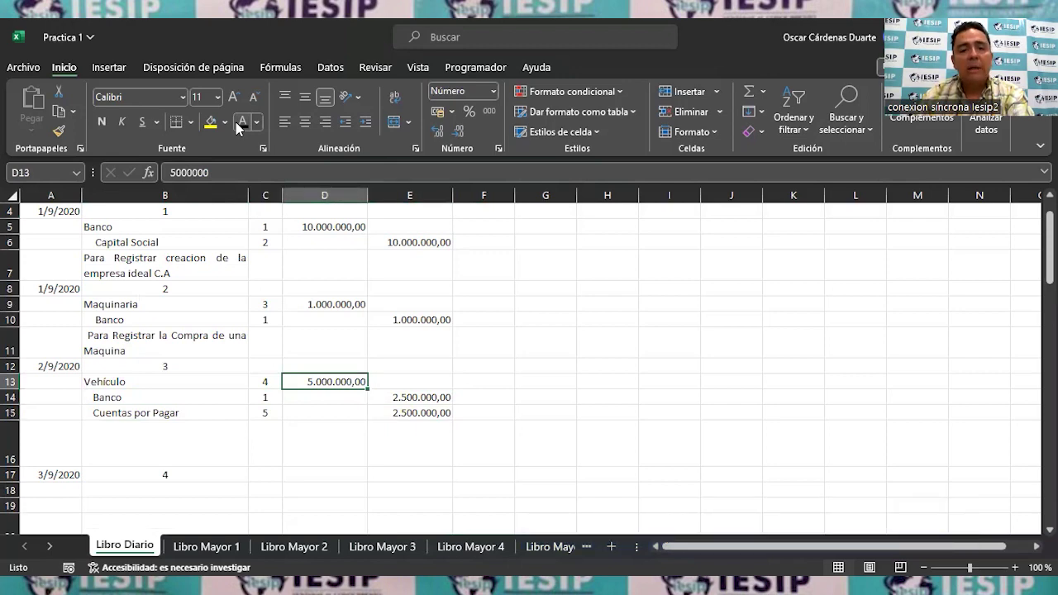
{"action": "key", "text": "Down"}
{"action": "key", "text": "Down"}
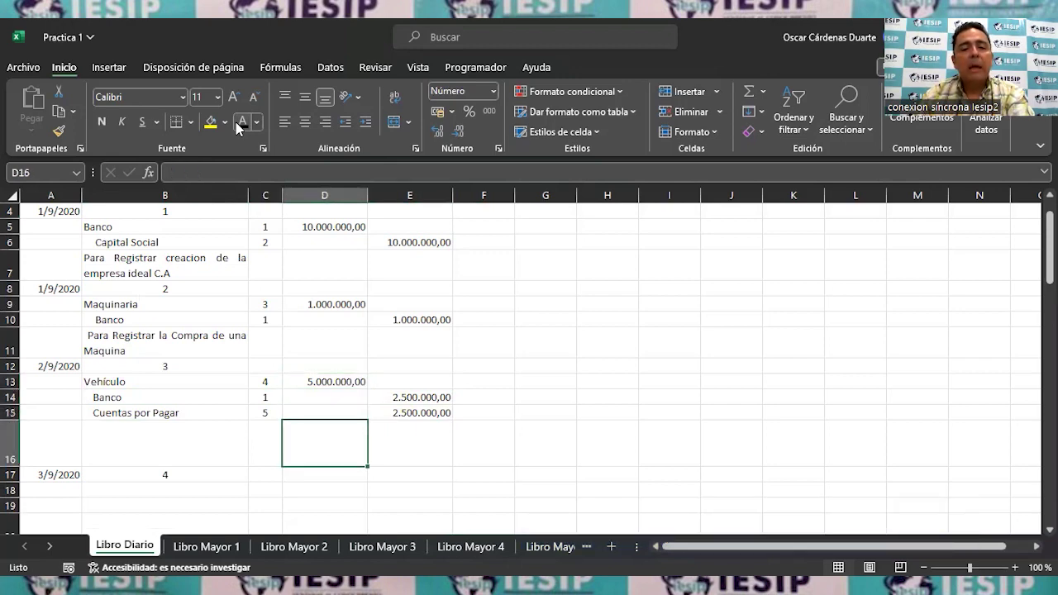
{"action": "key", "text": "Up"}
{"action": "key", "text": "Up"}
{"action": "key", "text": "Down"}
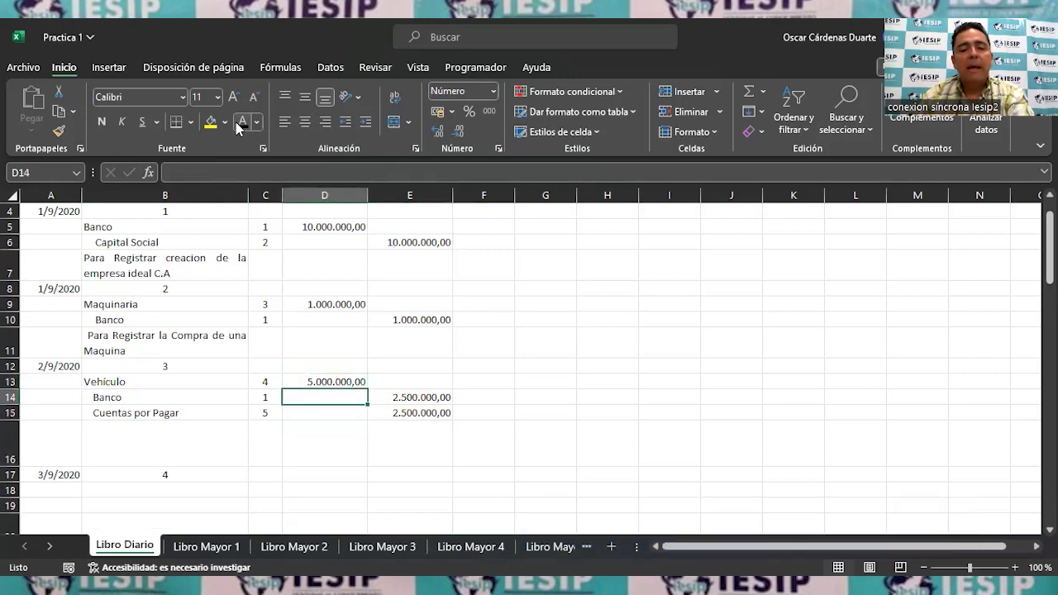
{"action": "key", "text": "Right"}
{"action": "key", "text": "Down"}
{"action": "key", "text": "Up"}
{"action": "key", "text": "Down"}
{"action": "key", "text": "Up"}
{"action": "key", "text": "Down"}
{"action": "key", "text": "Left"}
{"action": "key", "text": "Left"}
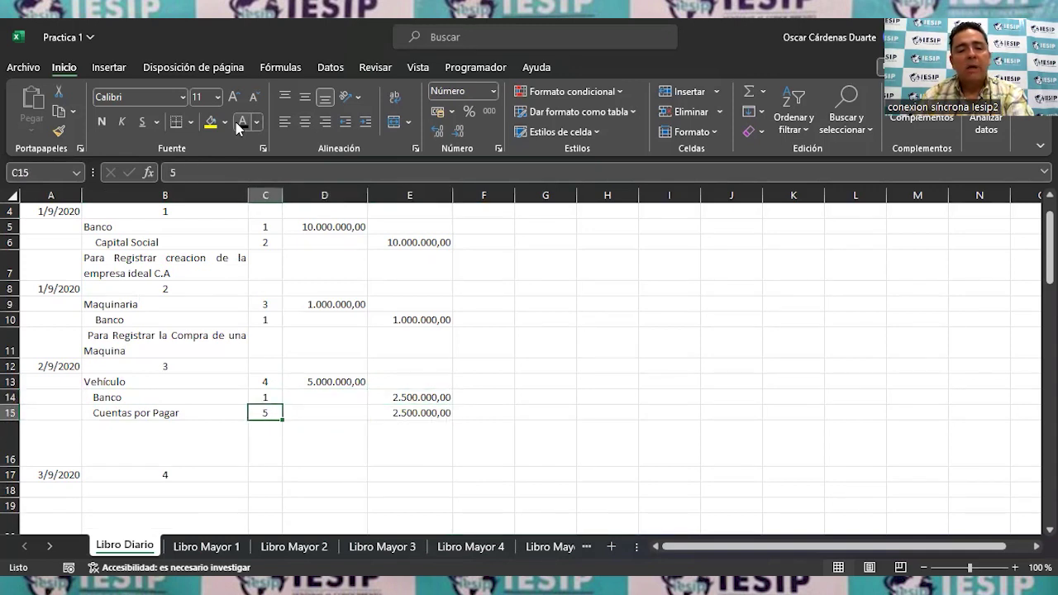
Step: Apply the black font colour to entry 3's description in B16
{"action": "key", "text": "Down"}
{"action": "key", "text": "Left"}
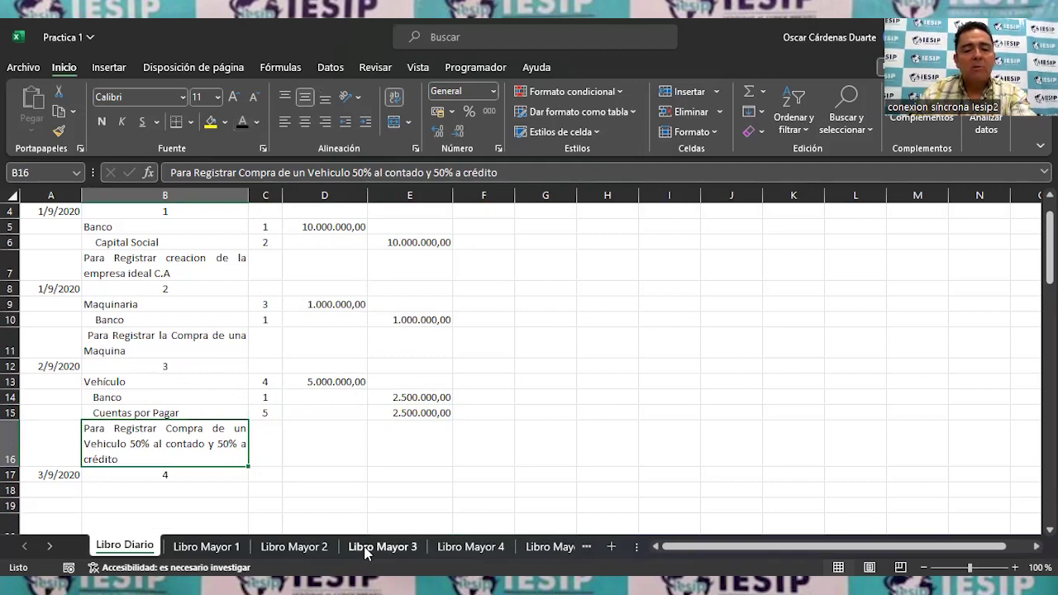
Step: In Libro Mayor 4, apply the black font colour to the vehicle purchase detail in B6 and its reference in C6
{"action": "left_click", "coordinate": [473, 549]}
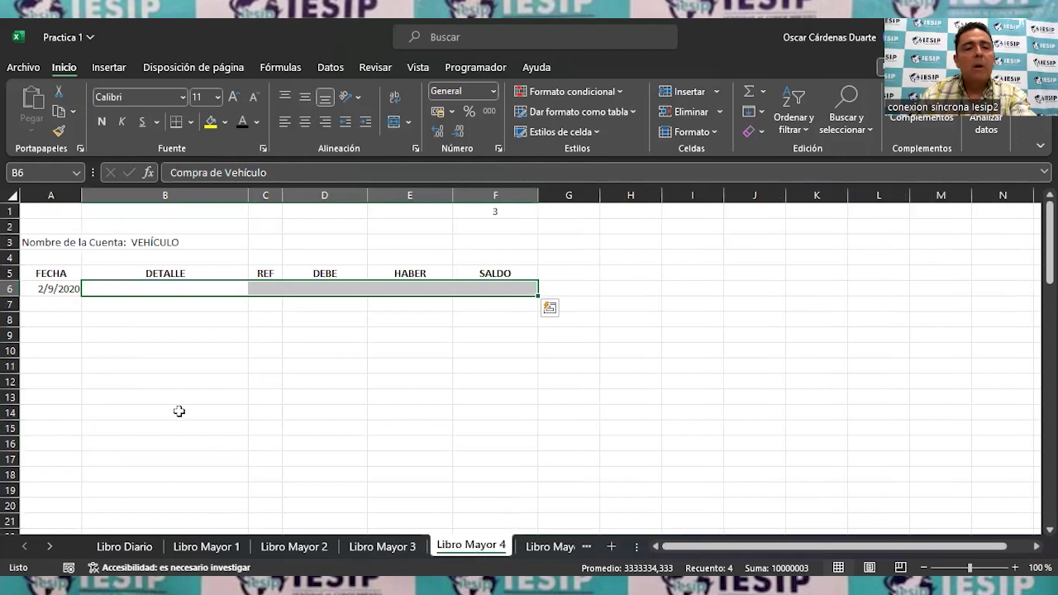
{"action": "left_click", "coordinate": [169, 290]}
{"action": "left_click", "coordinate": [241, 124]}
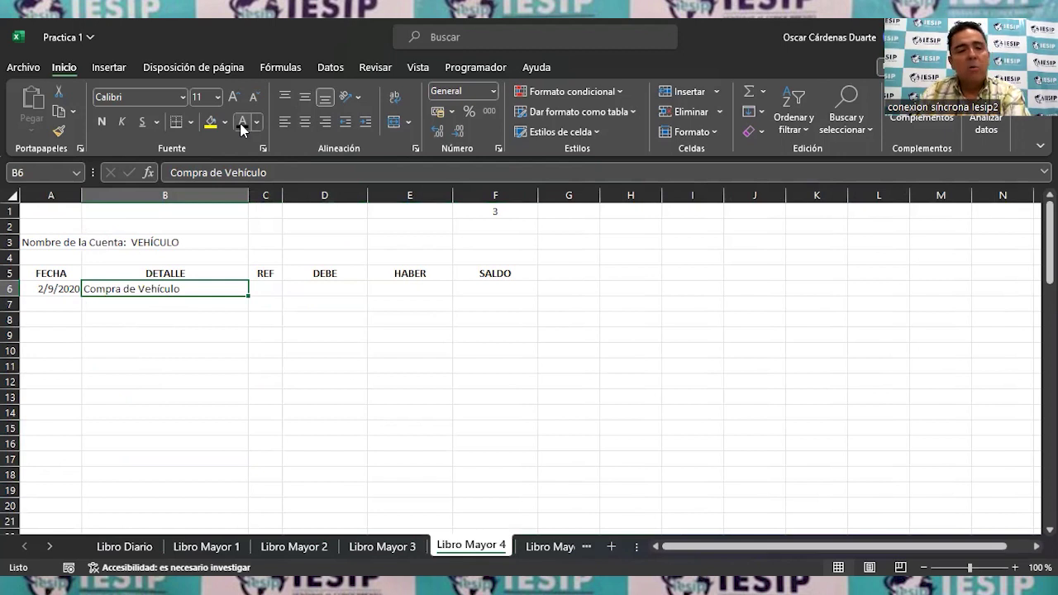
{"action": "key", "text": "Right"}
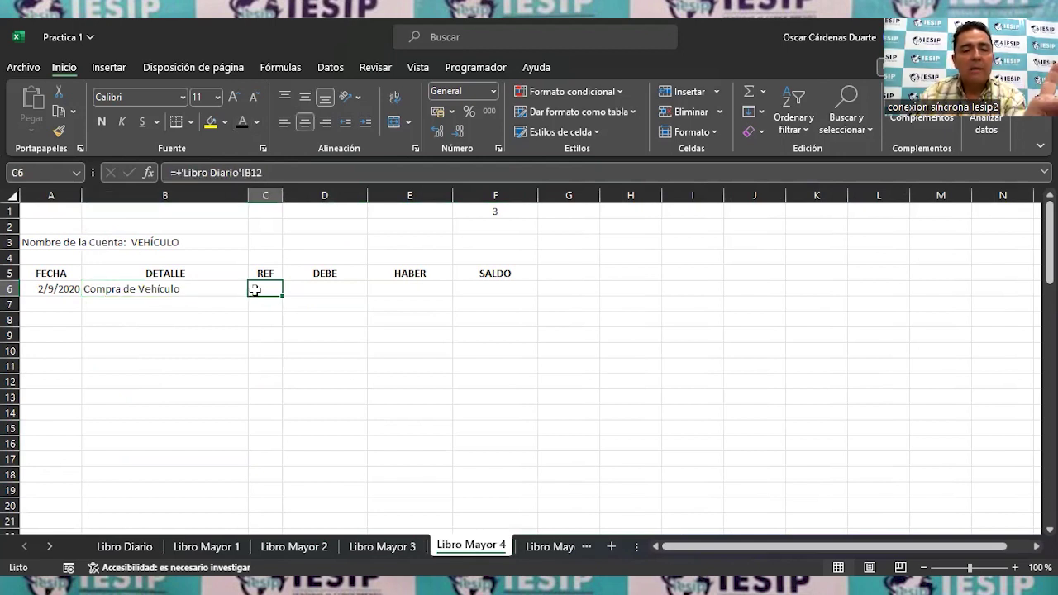
{"action": "left_click", "coordinate": [243, 124]}
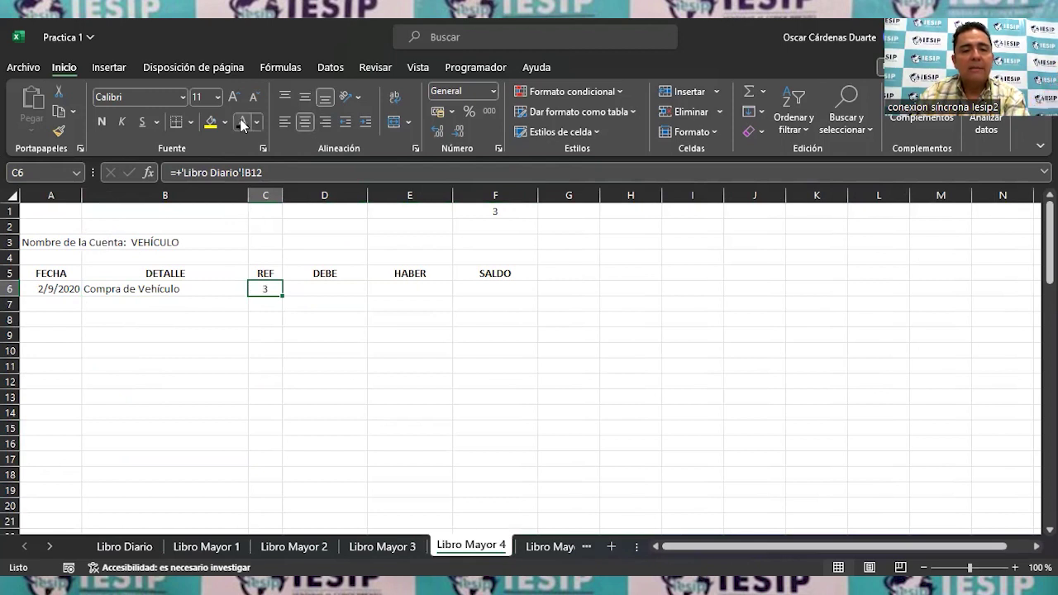
Step: Apply the black font colour to the Vehículo ledger's debit amount in D6 and its balance in F6
{"action": "left_click", "coordinate": [359, 301]}
{"action": "key", "text": "Up"}
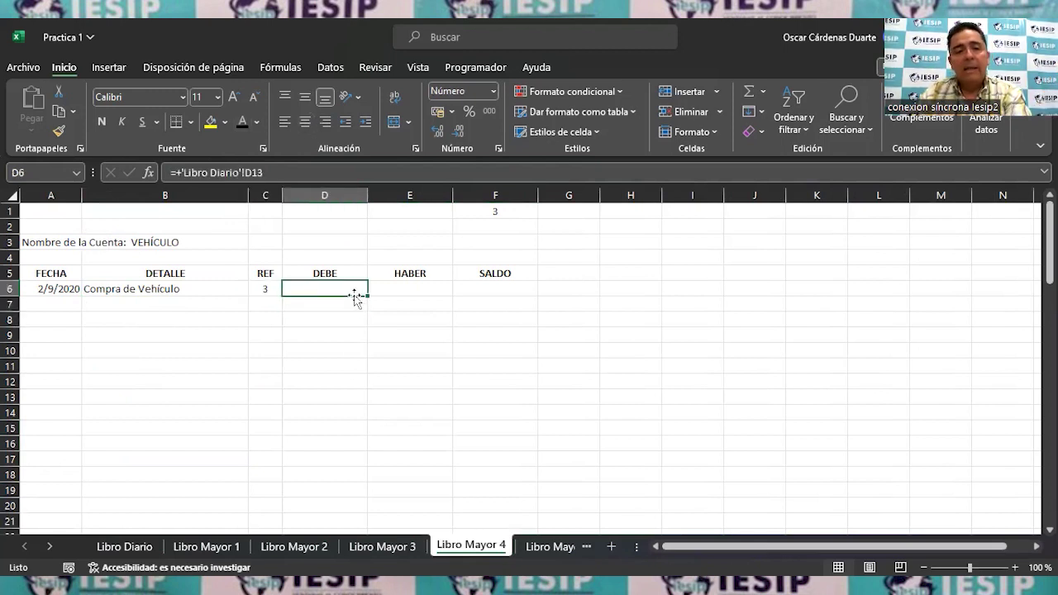
{"action": "left_click", "coordinate": [243, 124]}
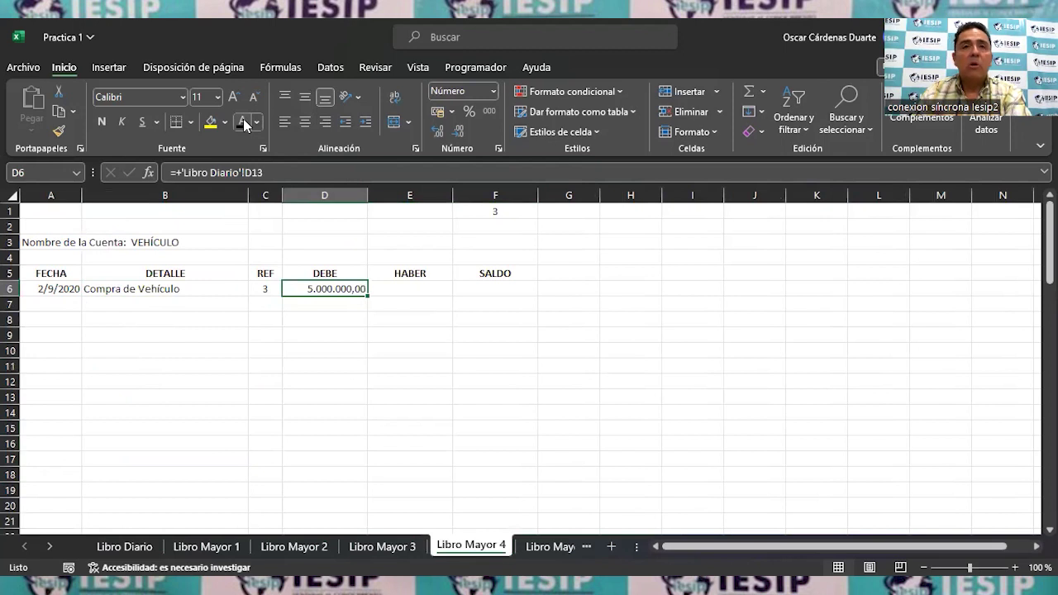
{"action": "key", "text": "Right"}
{"action": "key", "text": "Right"}
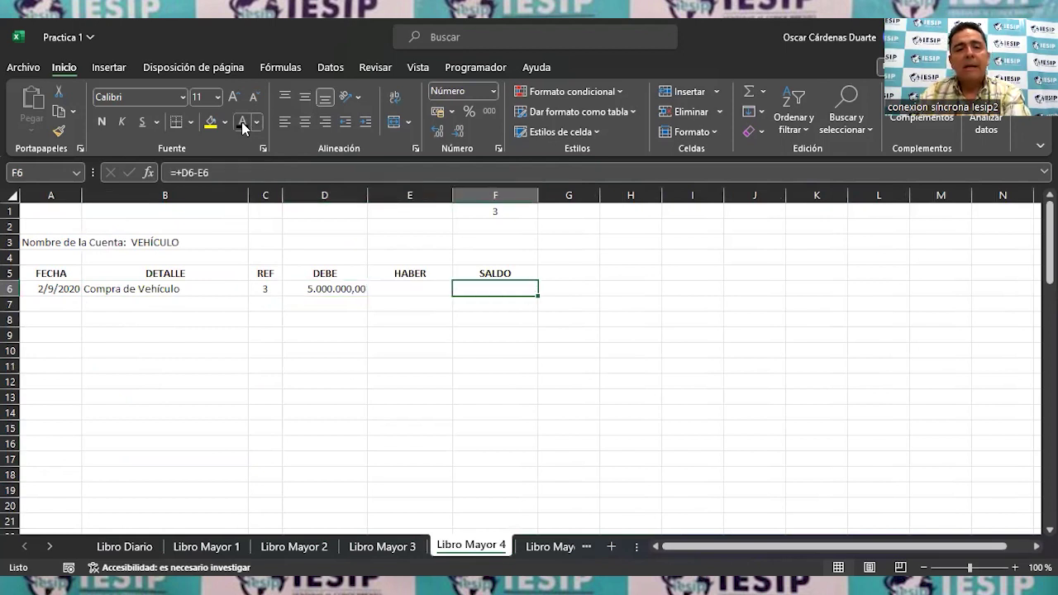
{"action": "left_click", "coordinate": [243, 124]}
Step: Set the Vehículo ledger's account number in F1 to 4
{"action": "key", "text": "Up"}
{"action": "key", "text": "Up"}
{"action": "key", "text": "Up"}
{"action": "key", "text": "Up"}
{"action": "key", "text": "Up"}
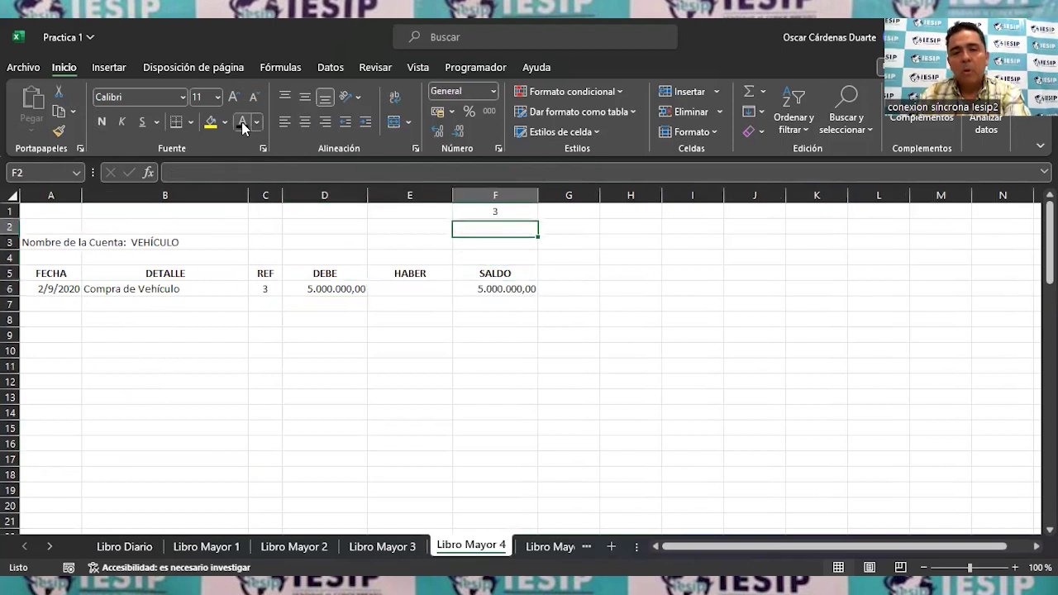
{"action": "type", "text": "4"}
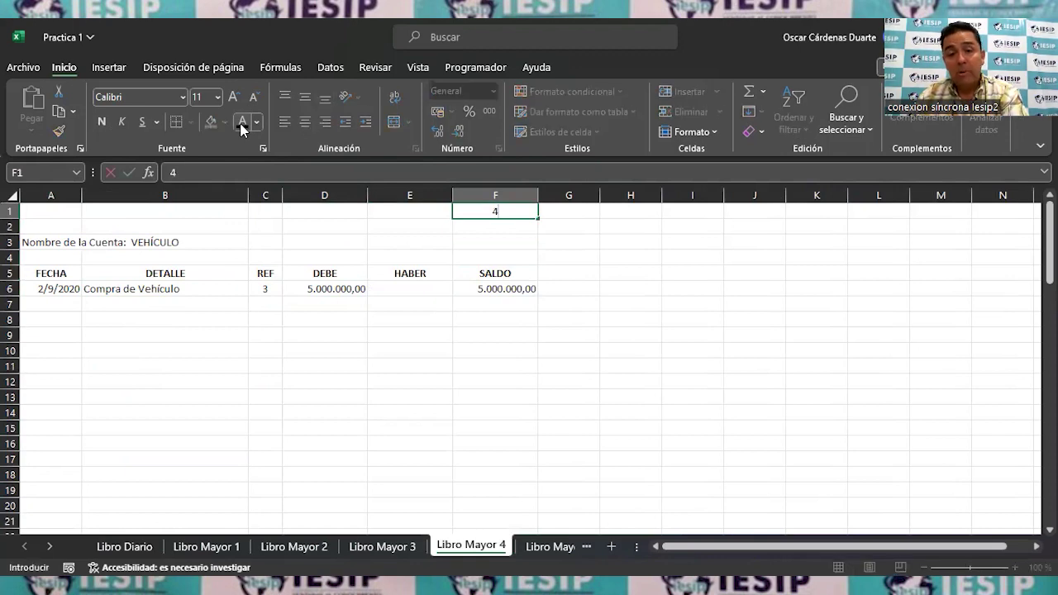
{"action": "key", "text": "Return"}
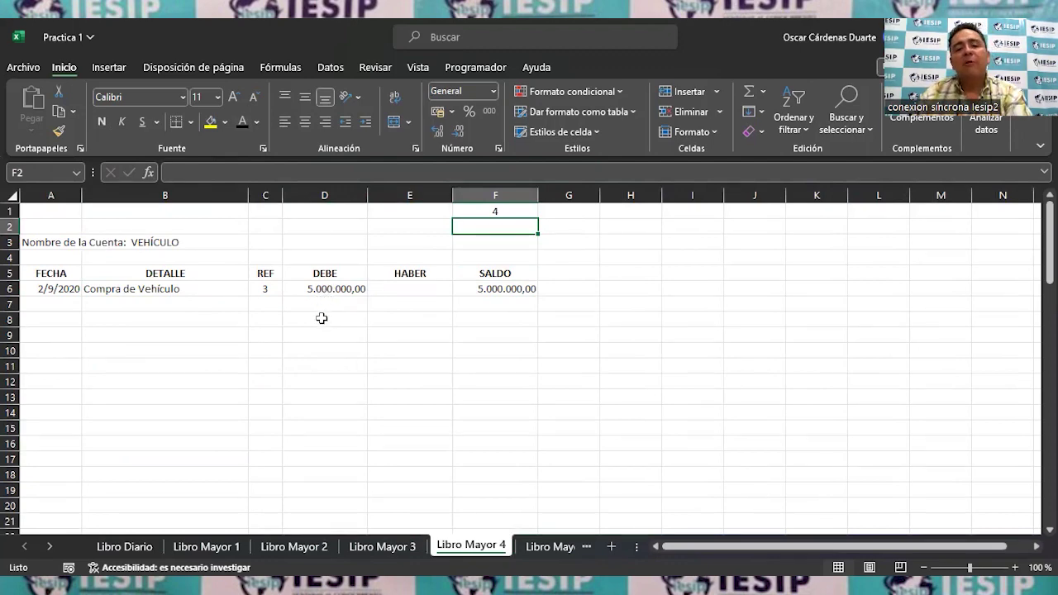
Step: Set the Banco ledger's account number in F1 of Libro Mayor 1 to 1
{"action": "left_click", "coordinate": [206, 548]}
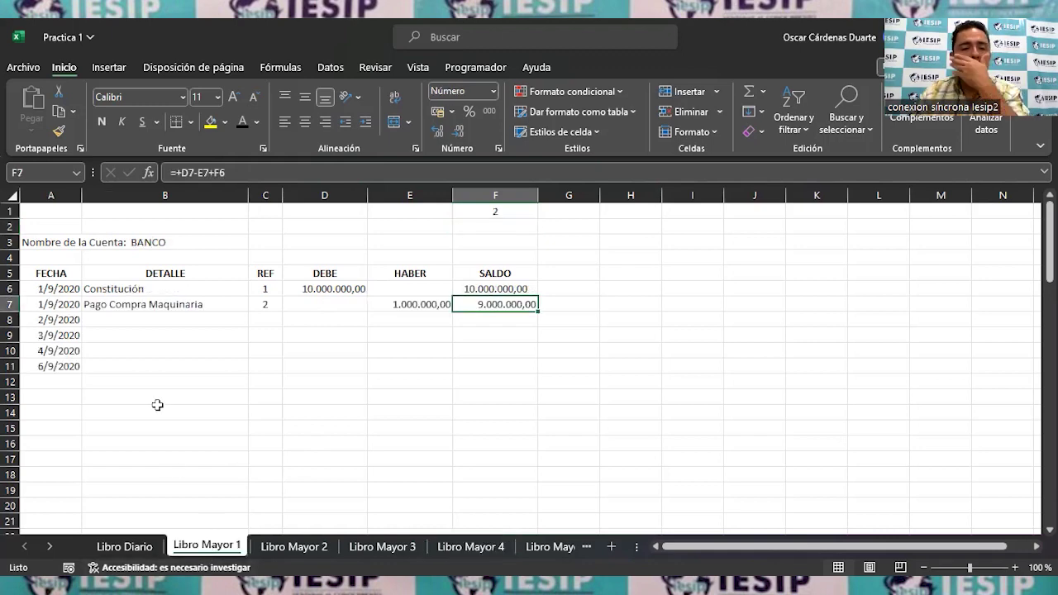
{"action": "left_click", "coordinate": [498, 210]}
{"action": "type", "text": "1"}
{"action": "key", "text": "Return"}
Step: Apply the black font colour to the Banco ledger's initial vehicle payment detail in B8 and its reference in C8
{"action": "key", "text": "Down"}
{"action": "key", "text": "Down"}
{"action": "key", "text": "Down"}
{"action": "key", "text": "Down"}
{"action": "key", "text": "Down"}
{"action": "key", "text": "Left"}
{"action": "key", "text": "Left"}
{"action": "key", "text": "Left"}
{"action": "key", "text": "Left"}
{"action": "key", "text": "Left"}
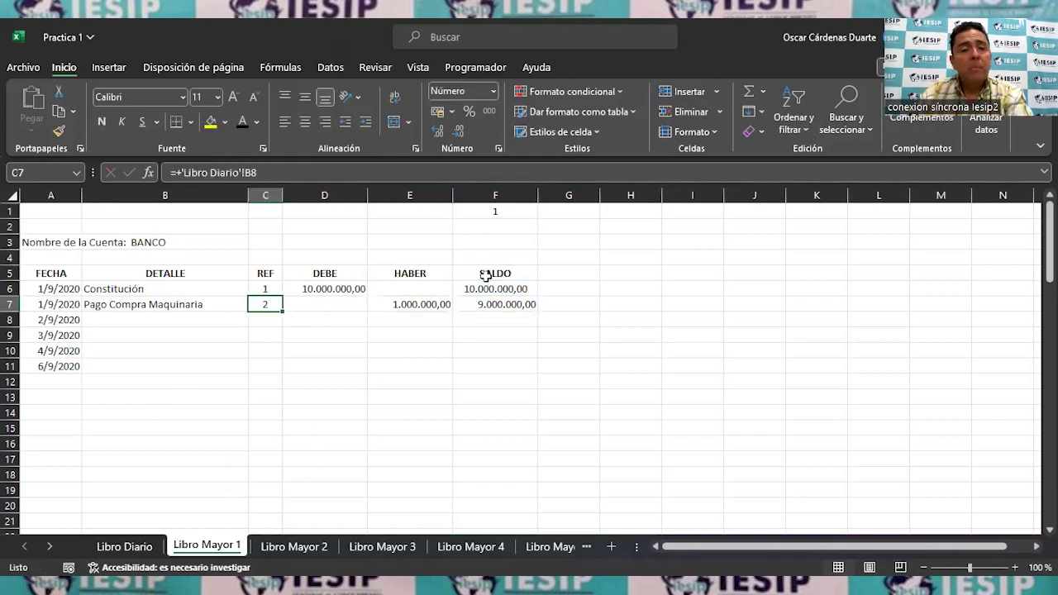
{"action": "key", "text": "Down"}
{"action": "key", "text": "Right"}
{"action": "type", "text": "Pago inicial Compra Vehículo"}
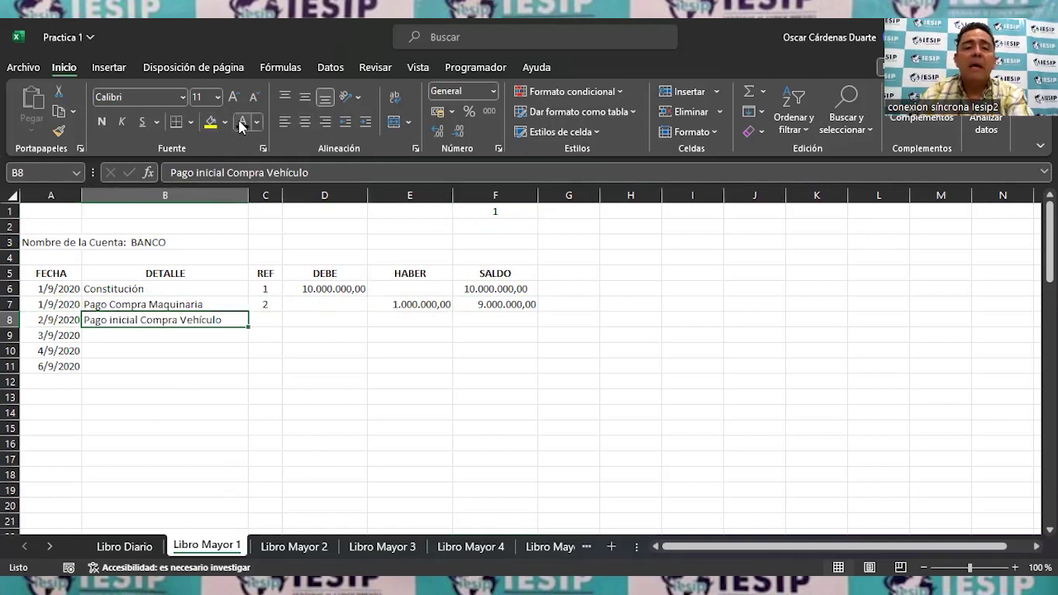
{"action": "key", "text": "Right"}
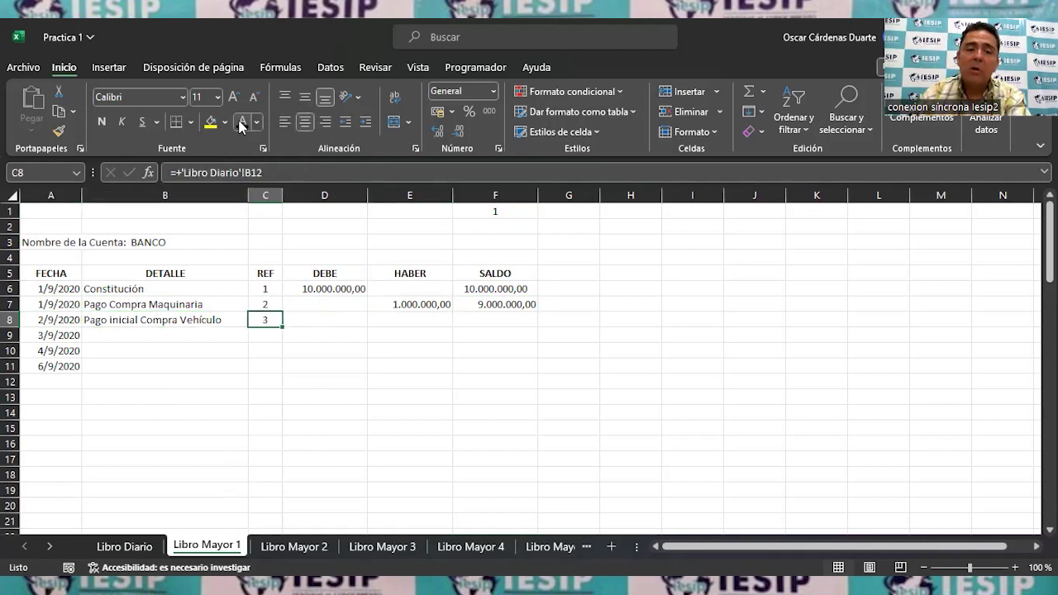
Step: Apply the black font colour to the Banco ledger's credit amount in E8 and its balance in F8
{"action": "key", "text": "Right"}
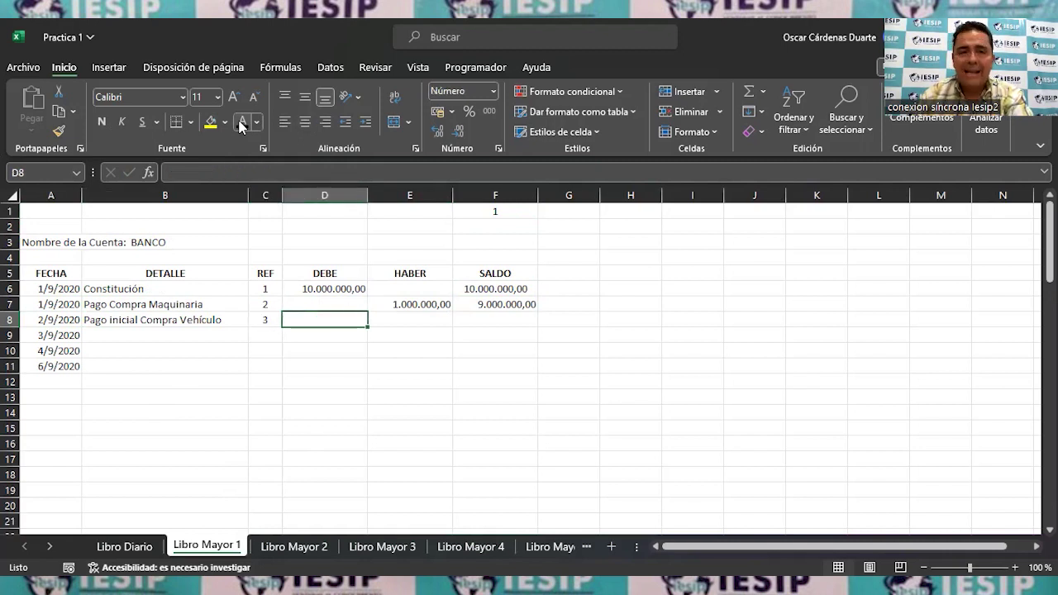
{"action": "key", "text": "Right"}
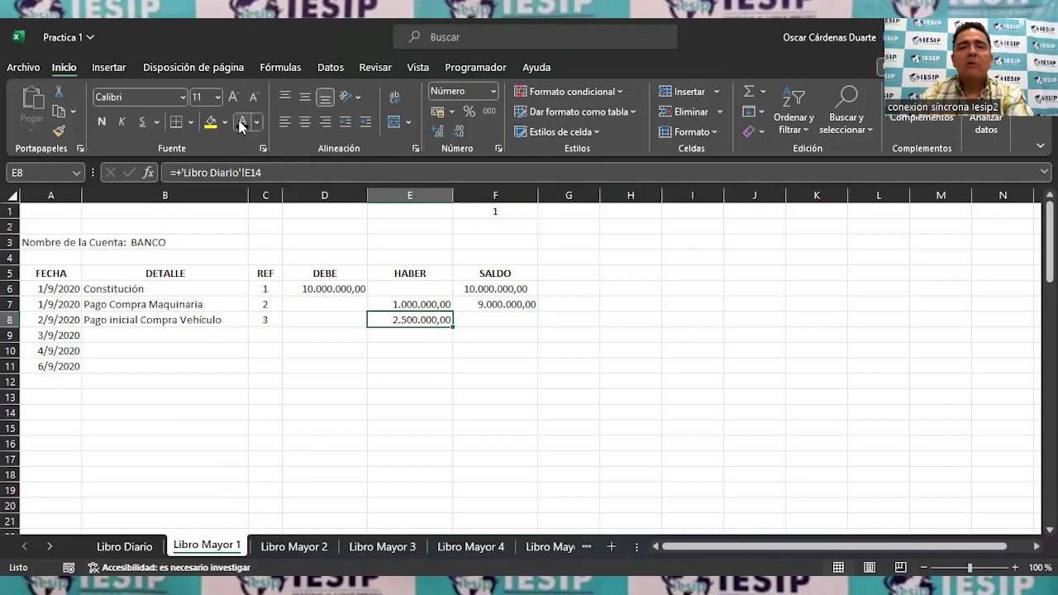
{"action": "key", "text": "Right"}
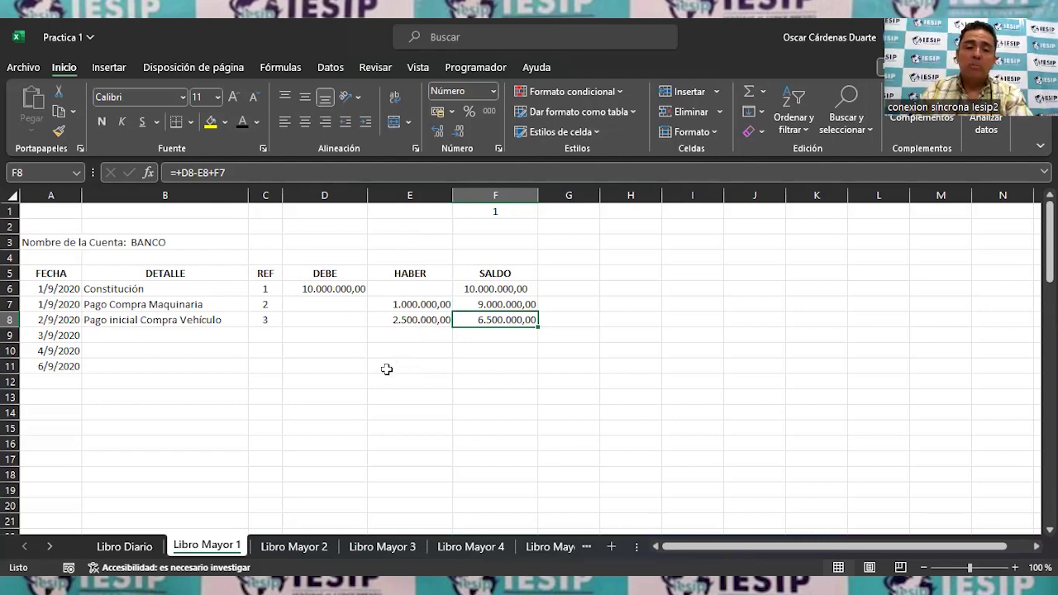
Step: Set the Cuenta por Pagar ledger's account number in F1 of Libro Mayor 5 to 5
{"action": "left_click", "coordinate": [126, 546]}
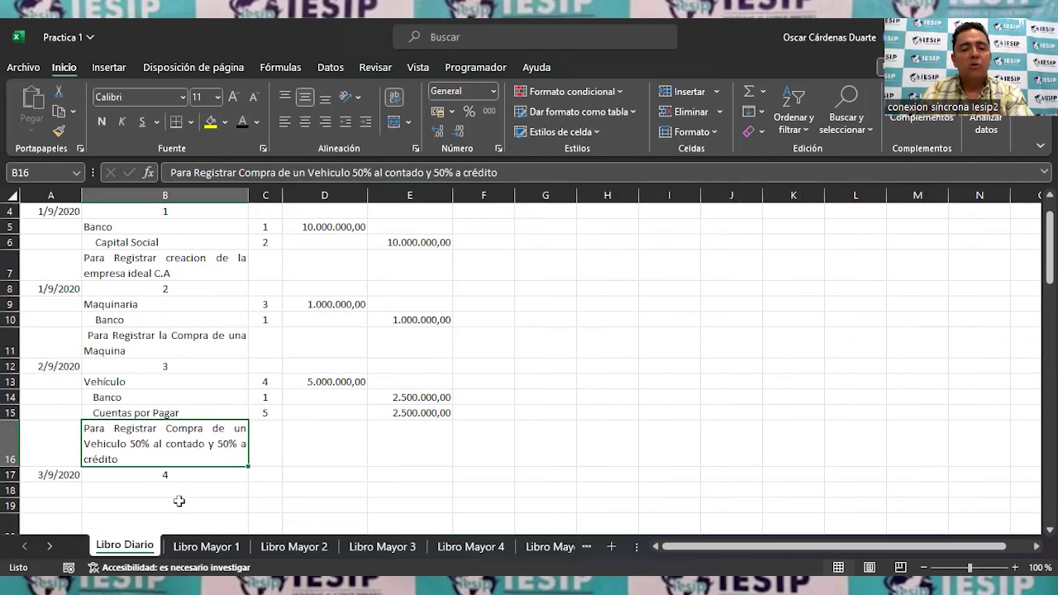
{"action": "left_click", "coordinate": [547, 547]}
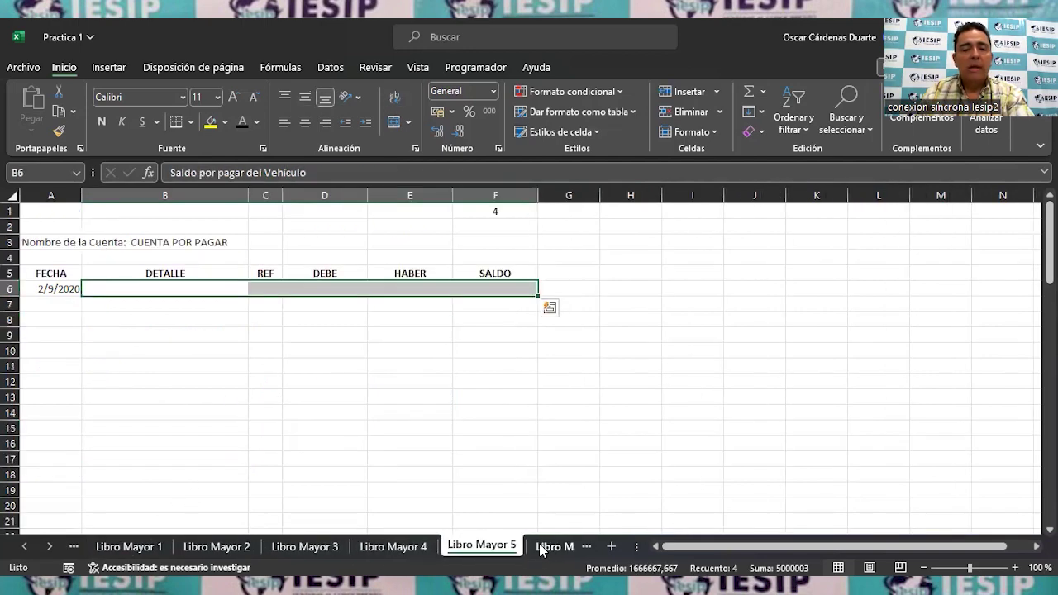
{"action": "left_click", "coordinate": [487, 213]}
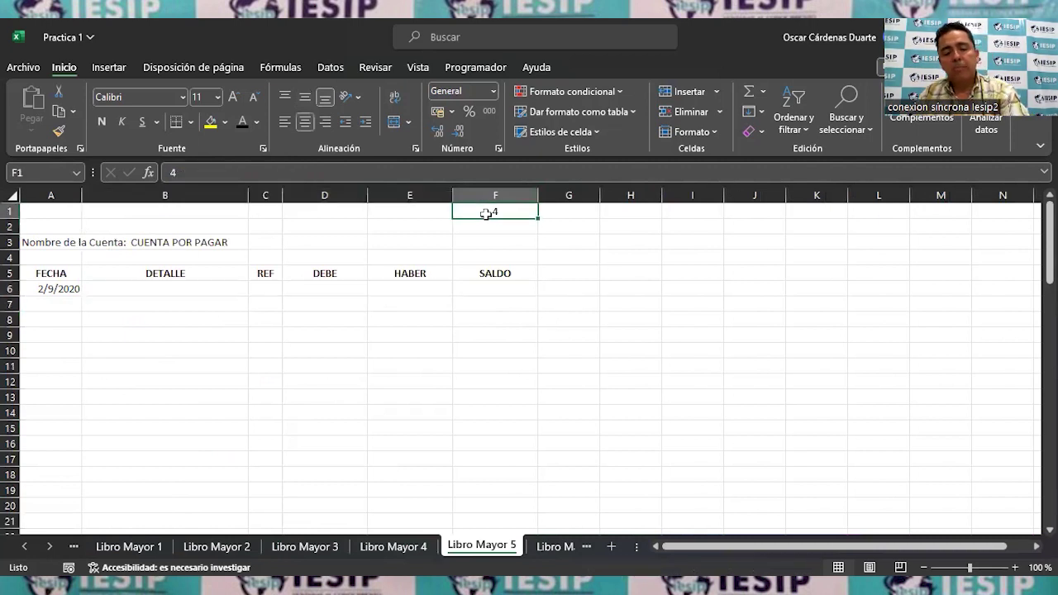
{"action": "type", "text": "5"}
{"action": "key", "text": "Return"}
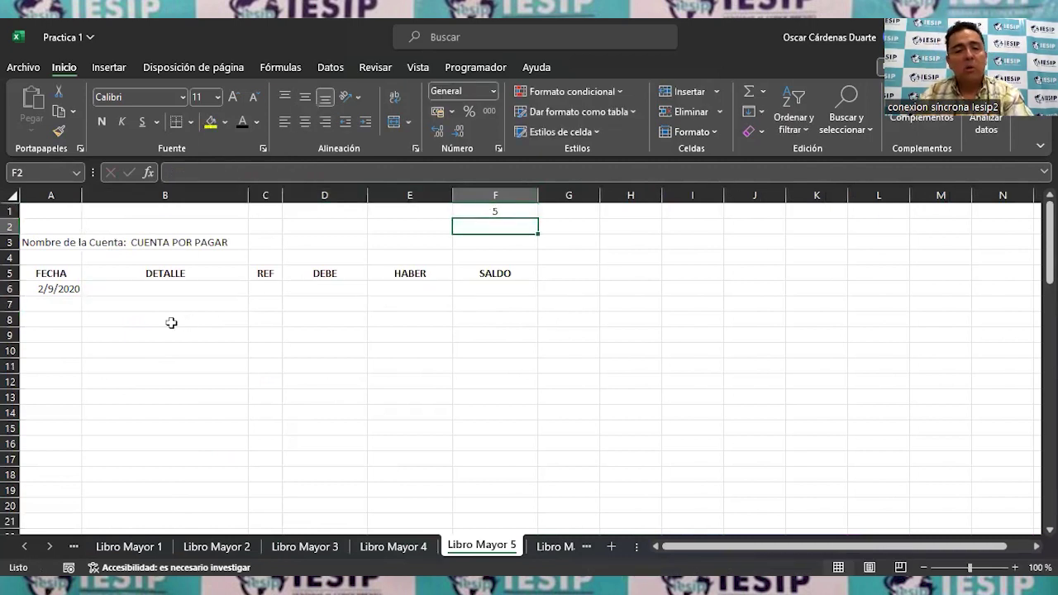
Step: Apply the black font colour to the Cuenta por Pagar ledger's detail in B6 and its reference in C6
{"action": "left_click", "coordinate": [148, 293]}
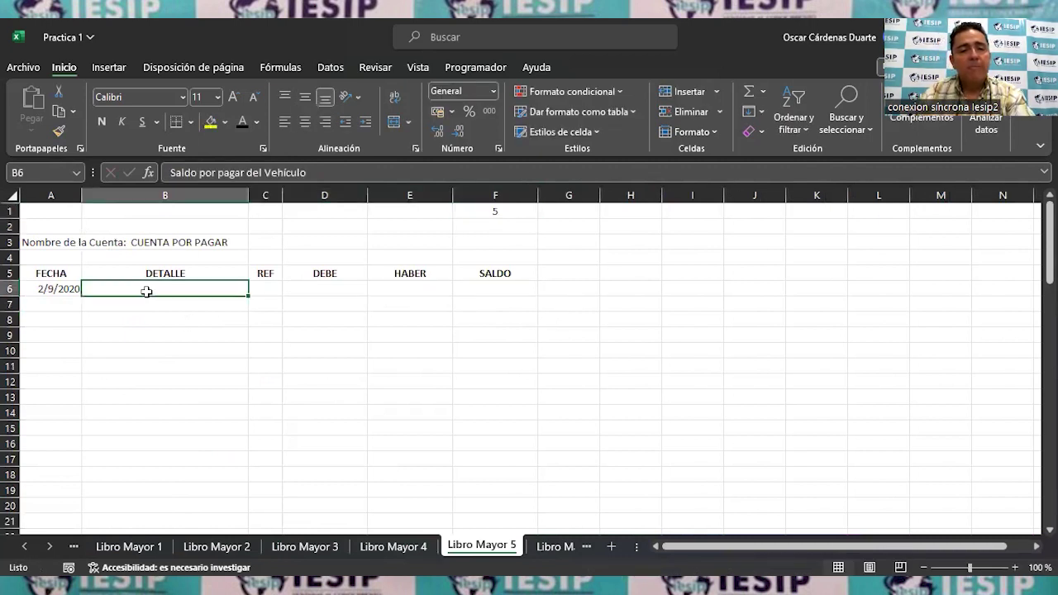
{"action": "left_click", "coordinate": [240, 123]}
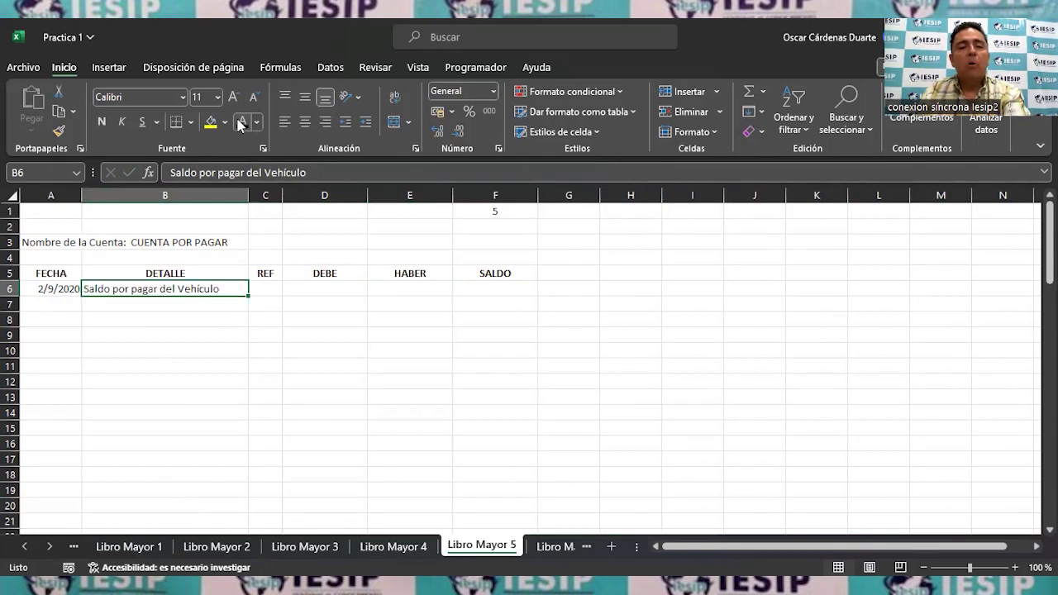
{"action": "left_click", "coordinate": [262, 289]}
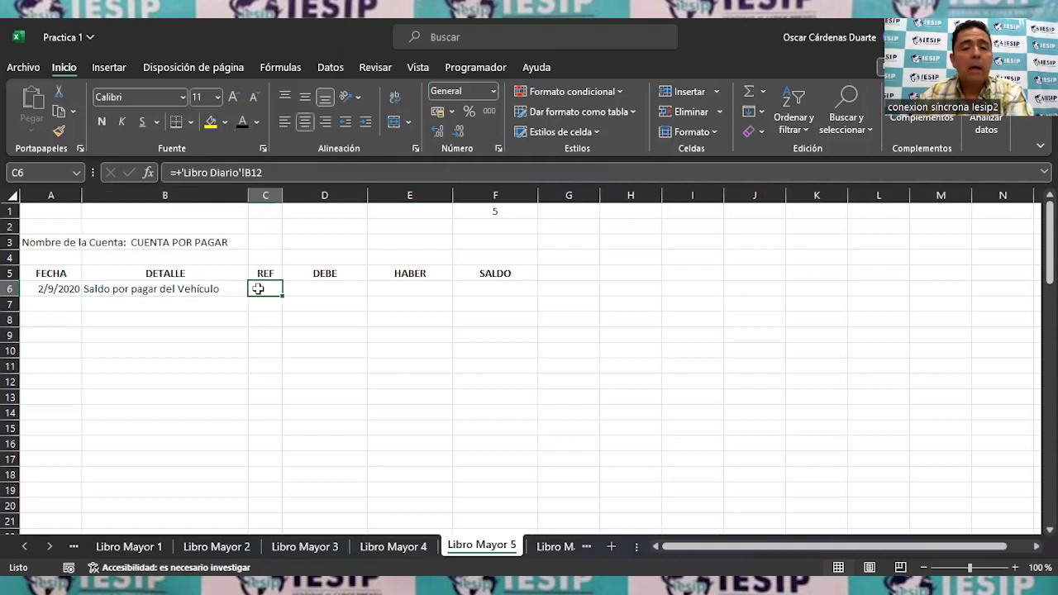
{"action": "left_click", "coordinate": [241, 122]}
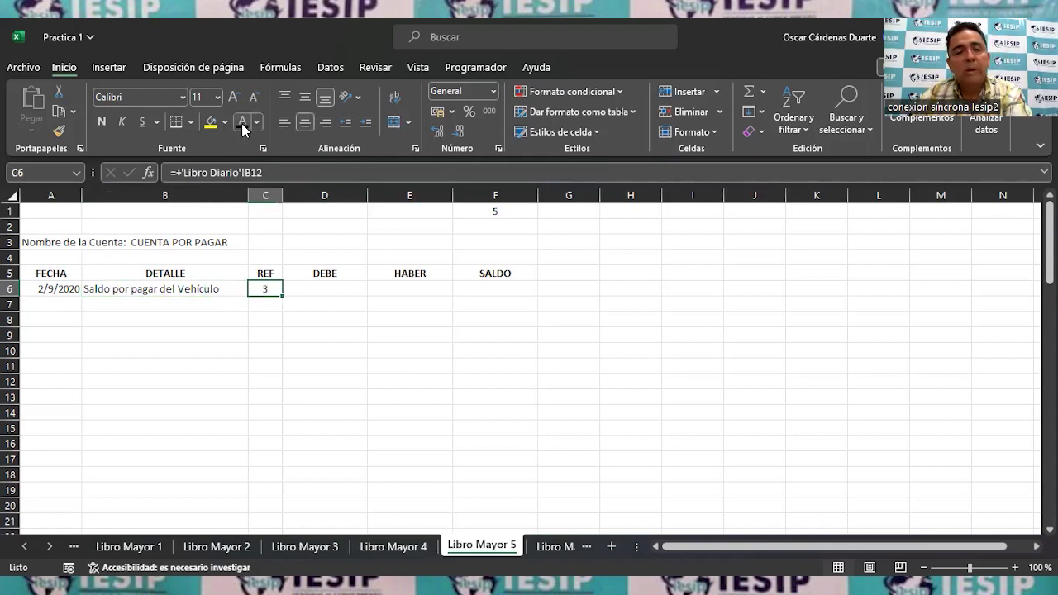
Step: Apply the black font colour to the Cuenta por Pagar ledger's credit amount in E6 and its balance in F6
{"action": "key", "text": "Right"}
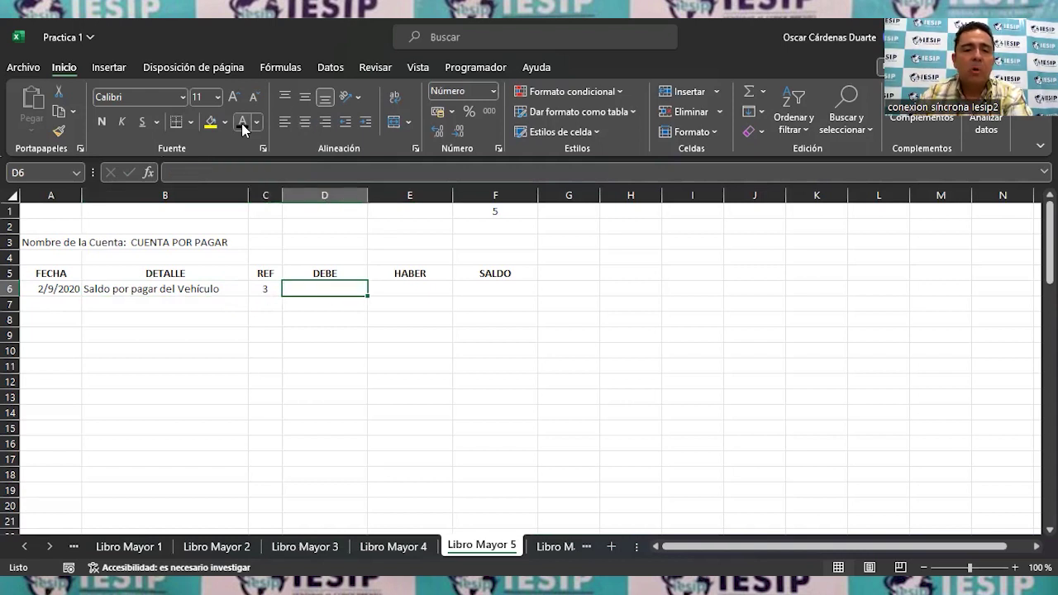
{"action": "key", "text": "Right"}
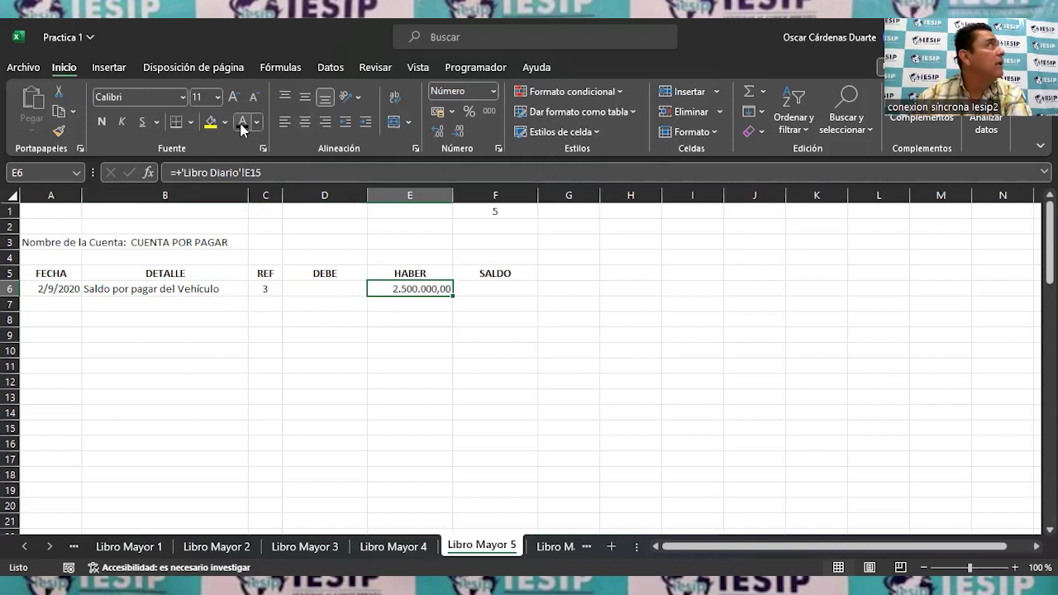
{"action": "key", "text": "Right"}
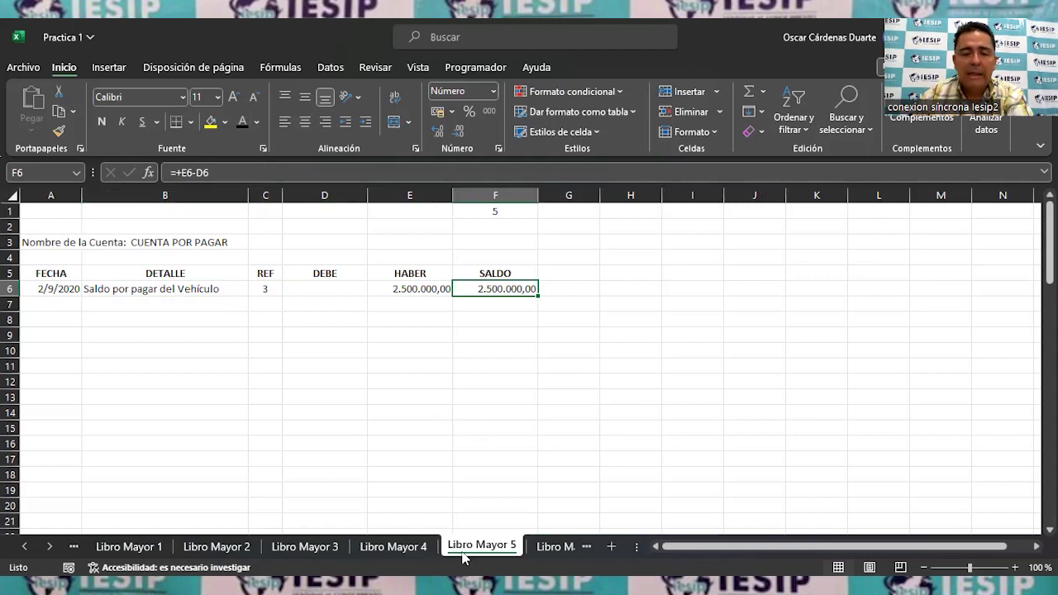
Step: In Libro Diario, apply the black font colour to entry 4's Compra account in B18
{"action": "left_click", "coordinate": [110, 551]}
{"action": "left_click", "coordinate": [25, 546]}
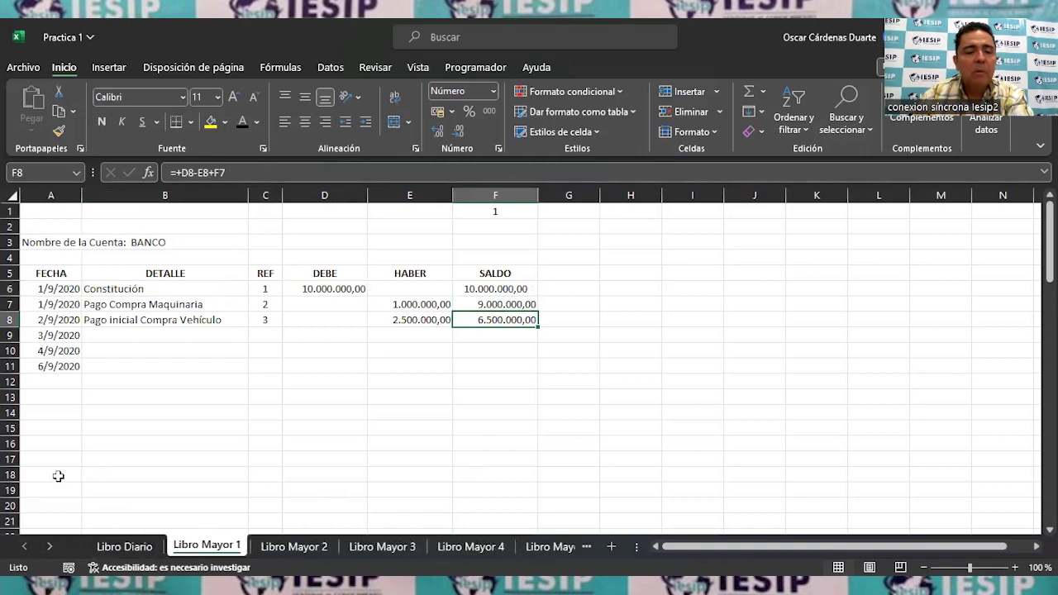
{"action": "left_click", "coordinate": [120, 545]}
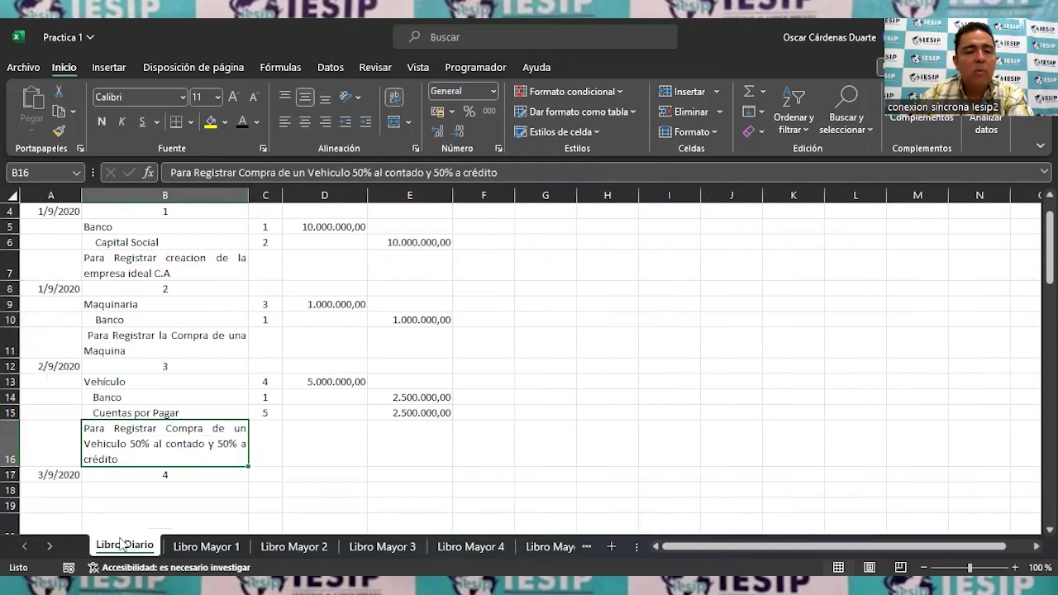
{"action": "scroll", "coordinate": [309, 395], "scroll_direction": "down", "scroll_amount": 1}
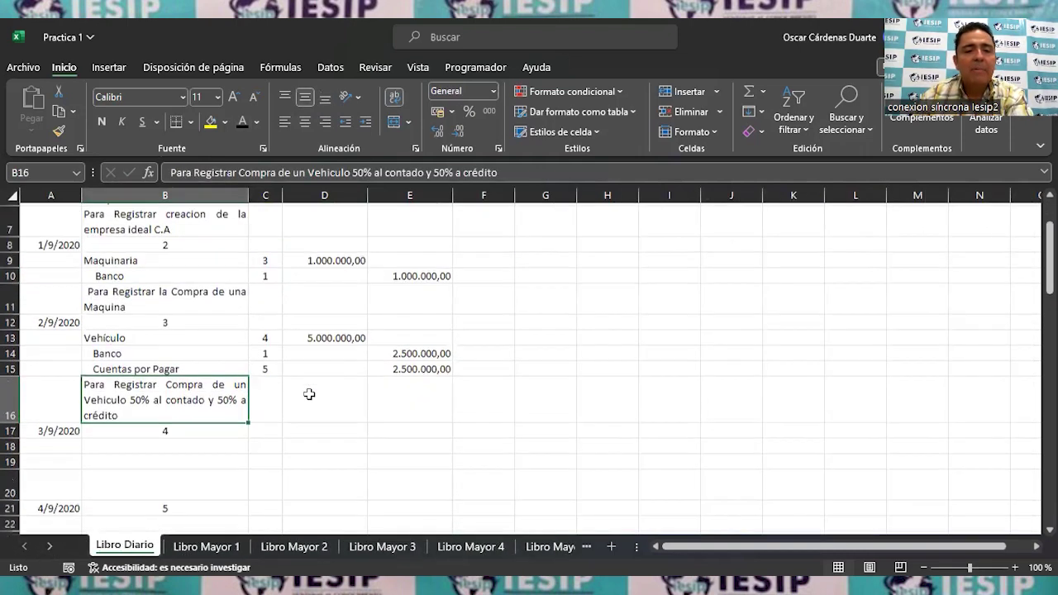
{"action": "scroll", "coordinate": [309, 394], "scroll_direction": "down", "scroll_amount": 1}
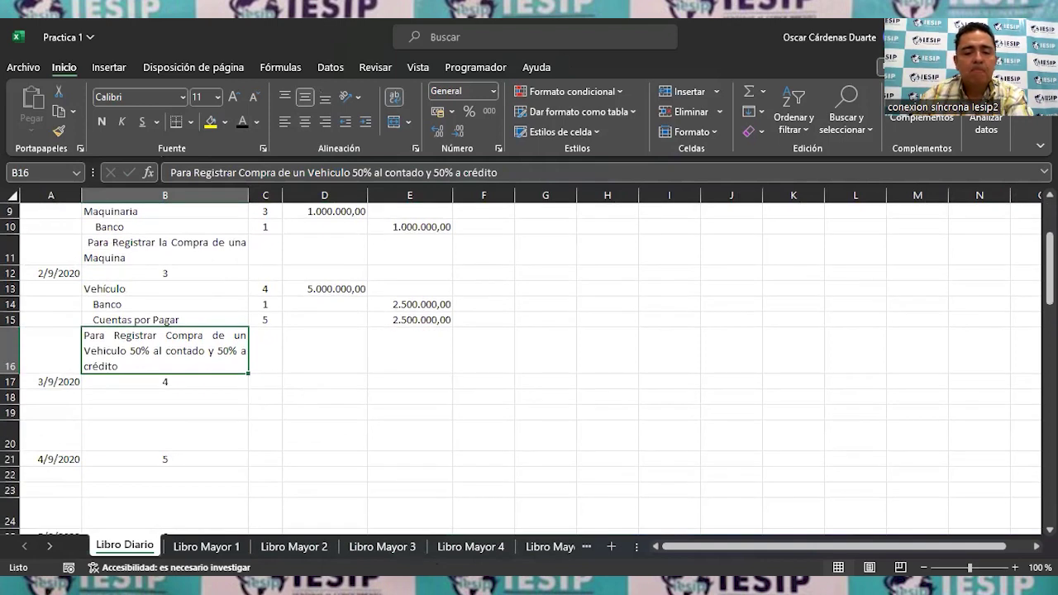
{"action": "key", "text": "alt+Tab"}
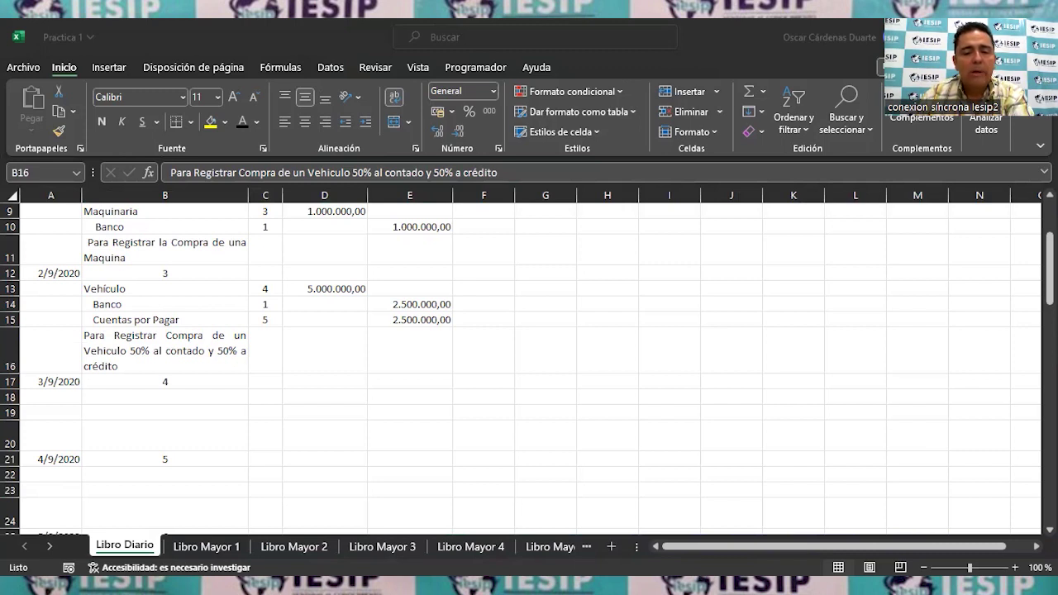
{"action": "left_click", "coordinate": [114, 397]}
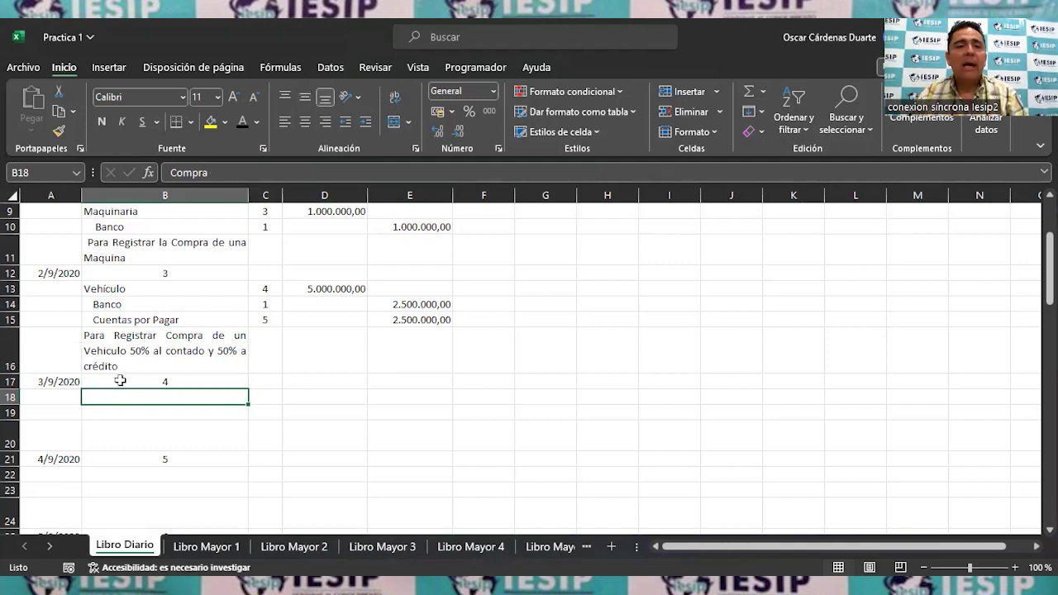
{"action": "left_click", "coordinate": [242, 125]}
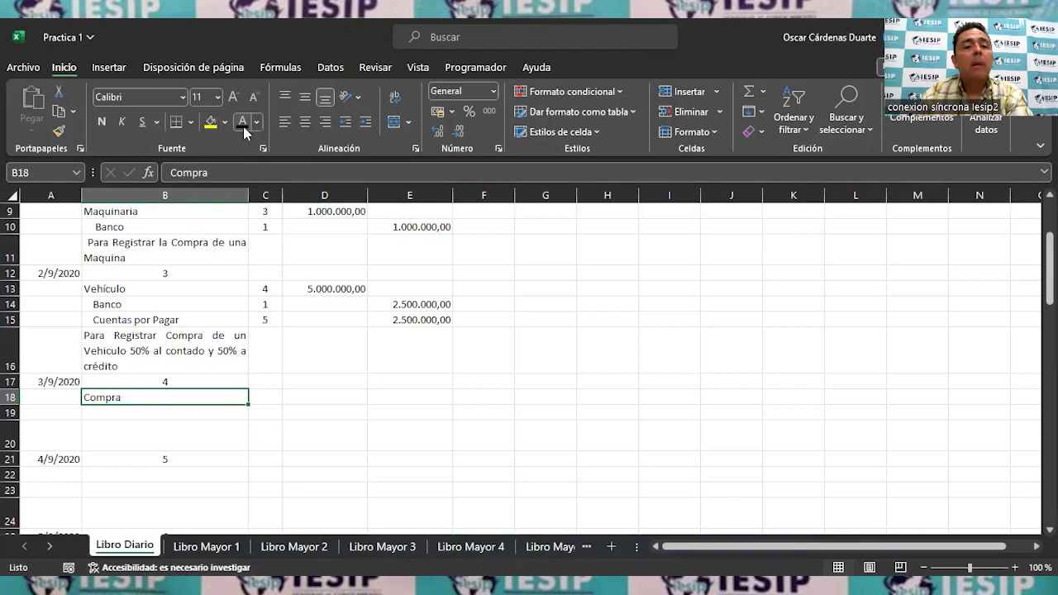
Step: Apply the black font colour to entry 4's Banco account in B19, its description in B20 and the Compra reference in C18
{"action": "key", "text": "Down"}
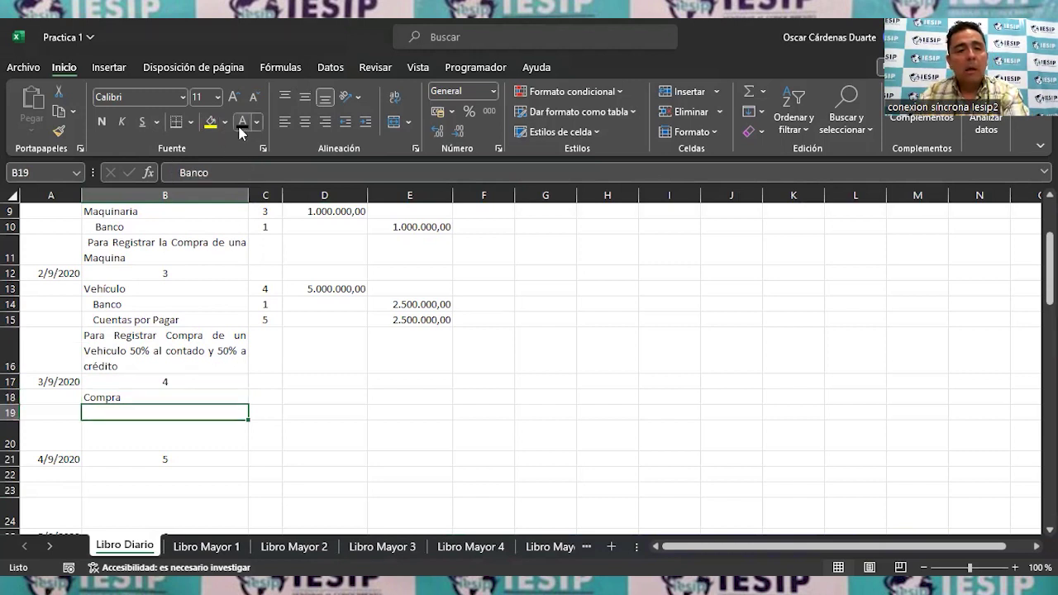
{"action": "key", "text": "Down"}
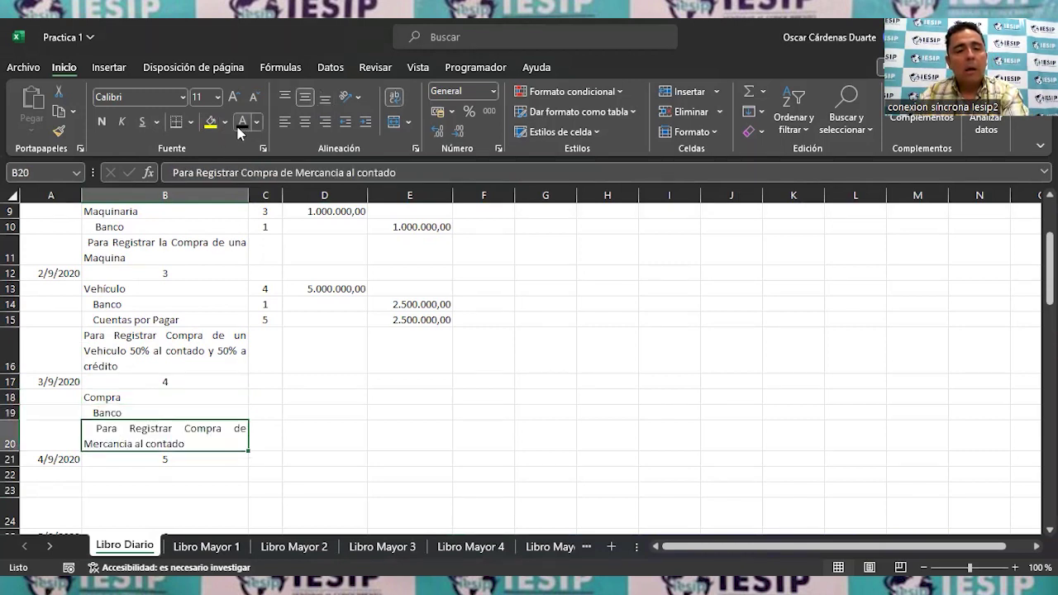
{"action": "key", "text": "Right"}
{"action": "key", "text": "Up"}
{"action": "key", "text": "Up"}
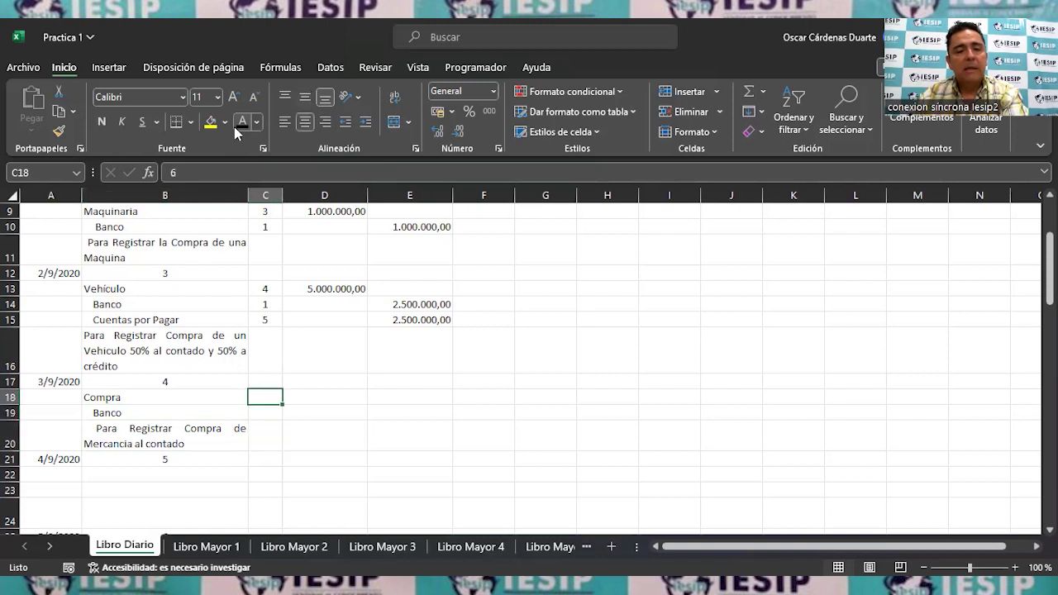
{"action": "key", "text": "Down"}
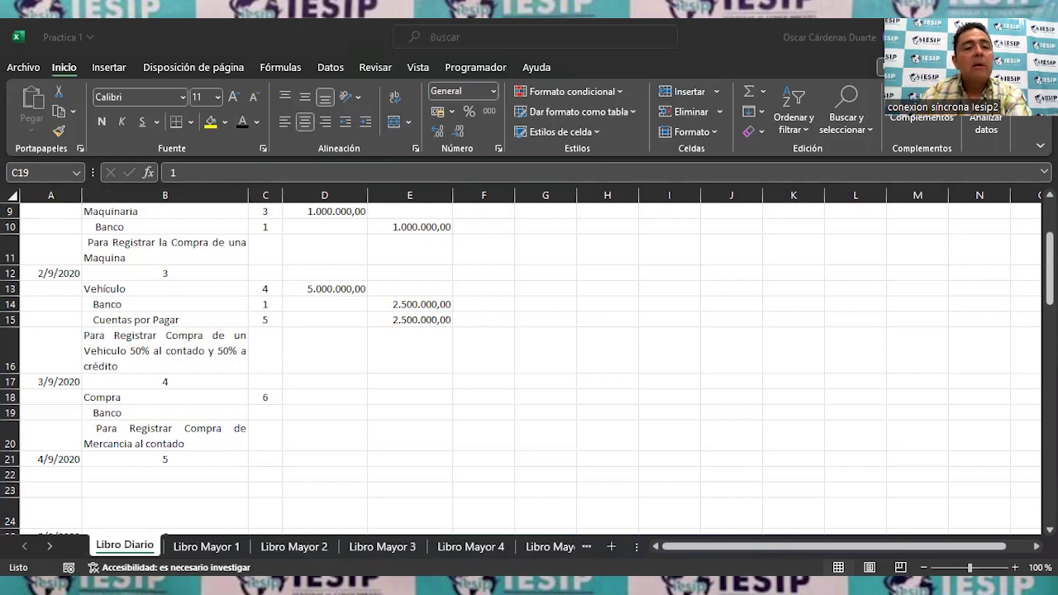
Step: Apply the black font colour to entry 4's debit amount in D18, credit amount in E19 and Banco reference in C19
{"action": "left_click", "coordinate": [210, 396]}
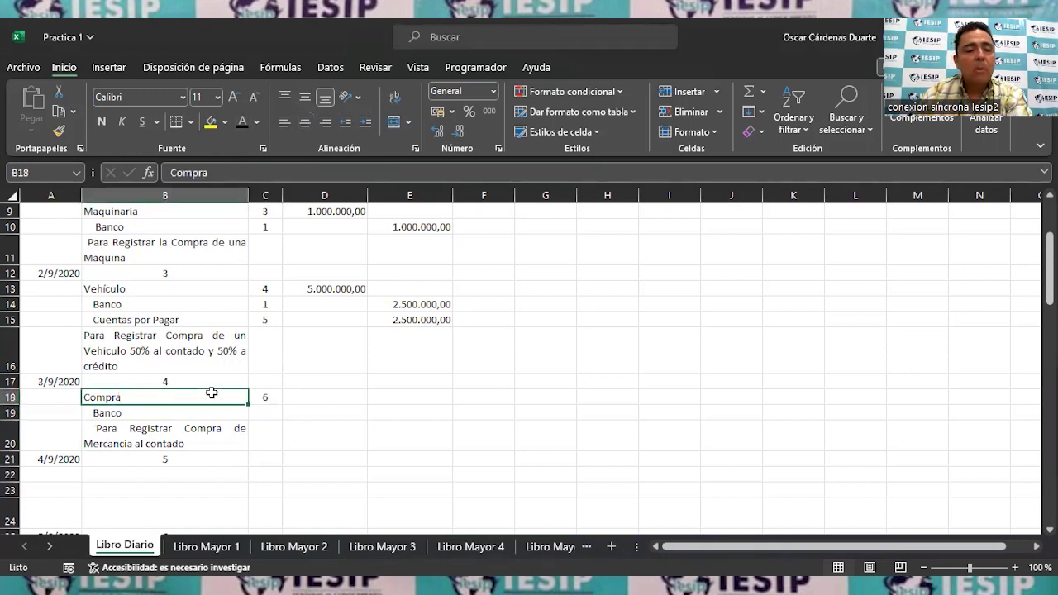
{"action": "left_click", "coordinate": [359, 396]}
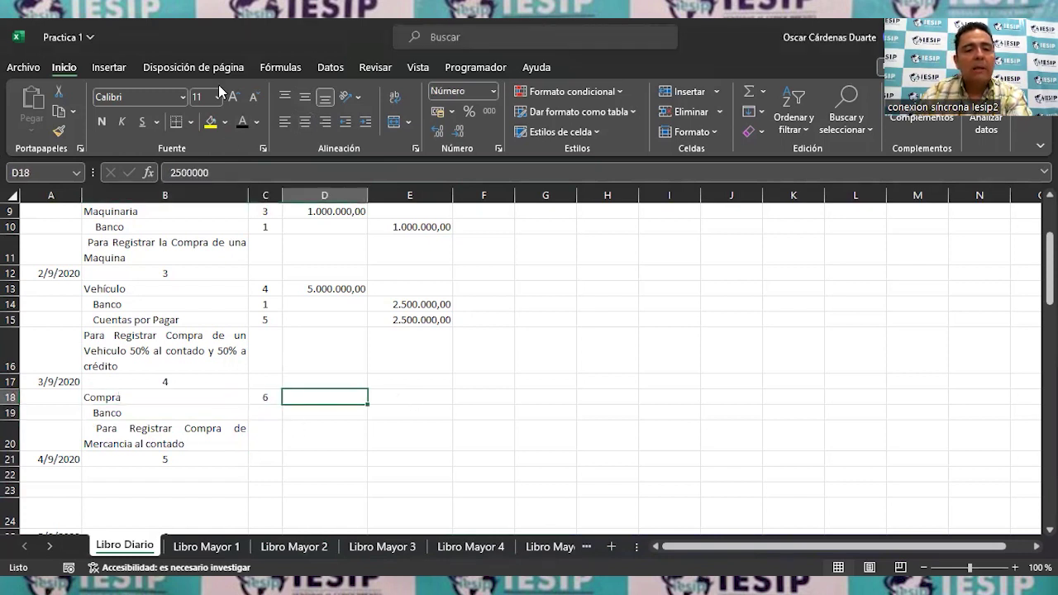
{"action": "left_click", "coordinate": [242, 123]}
{"action": "key", "text": "Down"}
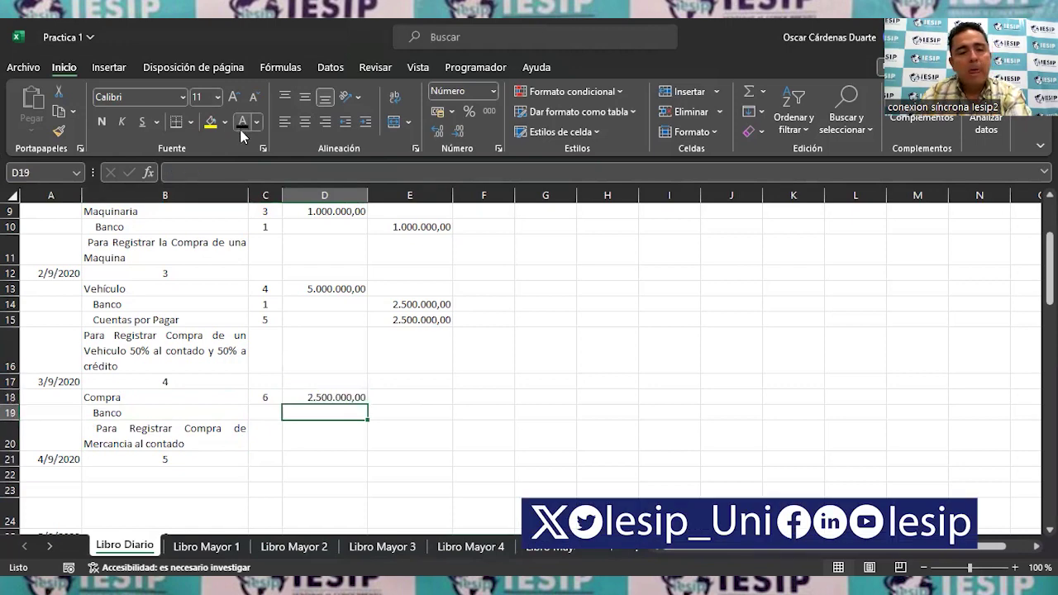
{"action": "key", "text": "Right"}
{"action": "left_click", "coordinate": [241, 123]}
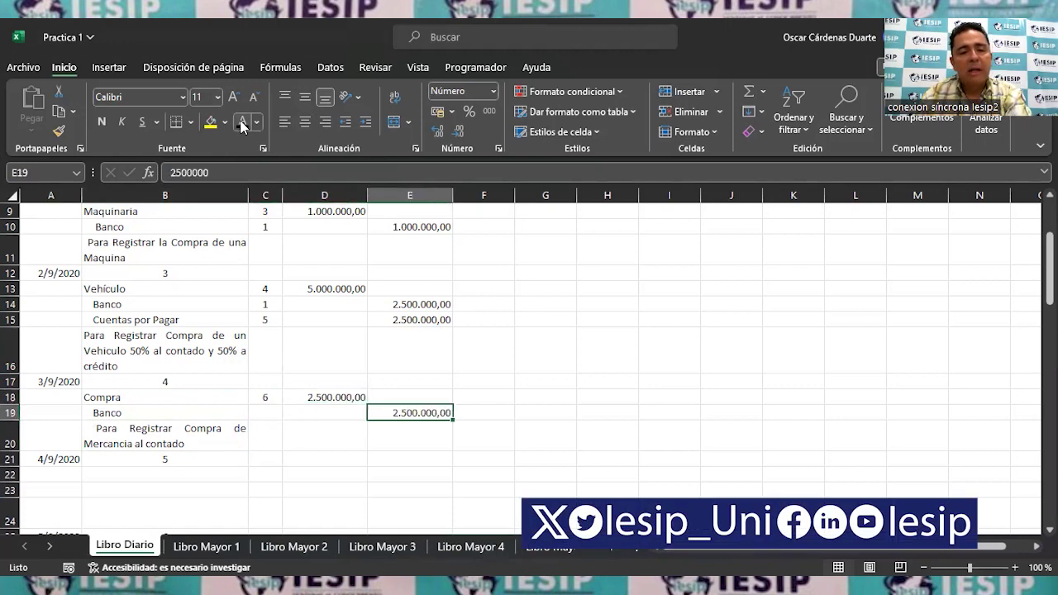
{"action": "key", "text": "Left"}
{"action": "key", "text": "Left"}
{"action": "left_click", "coordinate": [242, 122]}
Step: Review the account references in column C of Libro Diario for entries 1 to 4
{"action": "key", "text": "Page_Up"}
{"action": "key", "text": "Down"}
{"action": "key", "text": "Down"}
{"action": "key", "text": "Down"}
{"action": "key", "text": "Down"}
{"action": "key", "text": "Down"}
{"action": "key", "text": "Down"}
{"action": "key", "text": "Down"}
{"action": "key", "text": "Down"}
{"action": "key", "text": "Down"}
{"action": "key", "text": "Down"}
{"action": "key", "text": "Down"}
{"action": "key", "text": "Down"}
{"action": "key", "text": "Down"}
{"action": "key", "text": "Down"}
{"action": "key", "text": "Down"}
{"action": "key", "text": "Down"}
{"action": "key", "text": "Down"}
{"action": "key", "text": "Down"}
{"action": "key", "text": "Down"}
{"action": "key", "text": "Down"}
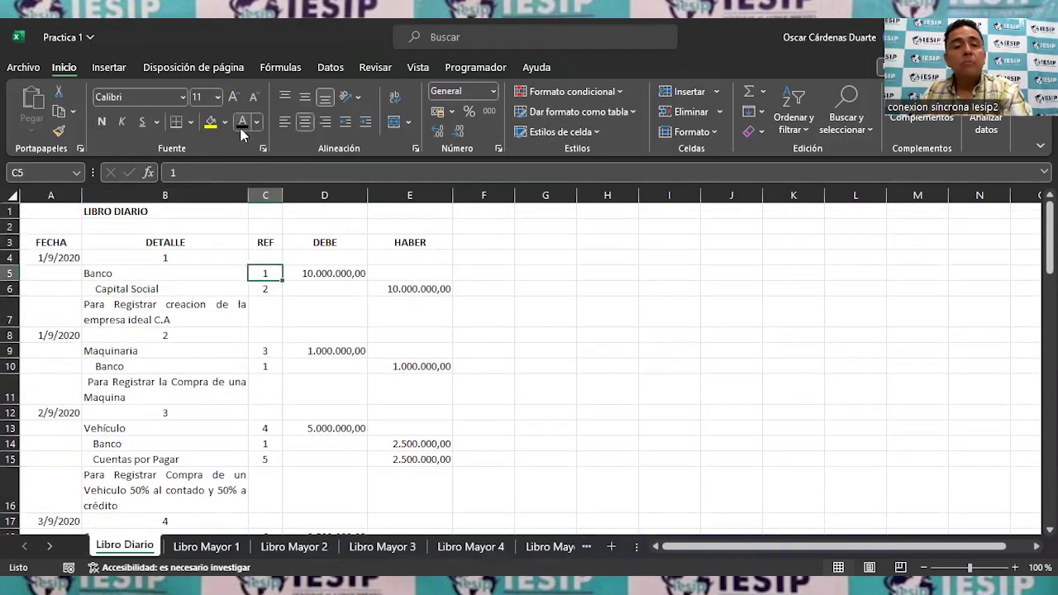
{"action": "key", "text": "Up"}
{"action": "key", "text": "Up"}
{"action": "key", "text": "Up"}
{"action": "key", "text": "Up"}
{"action": "key", "text": "Up"}
{"action": "key", "text": "Up"}
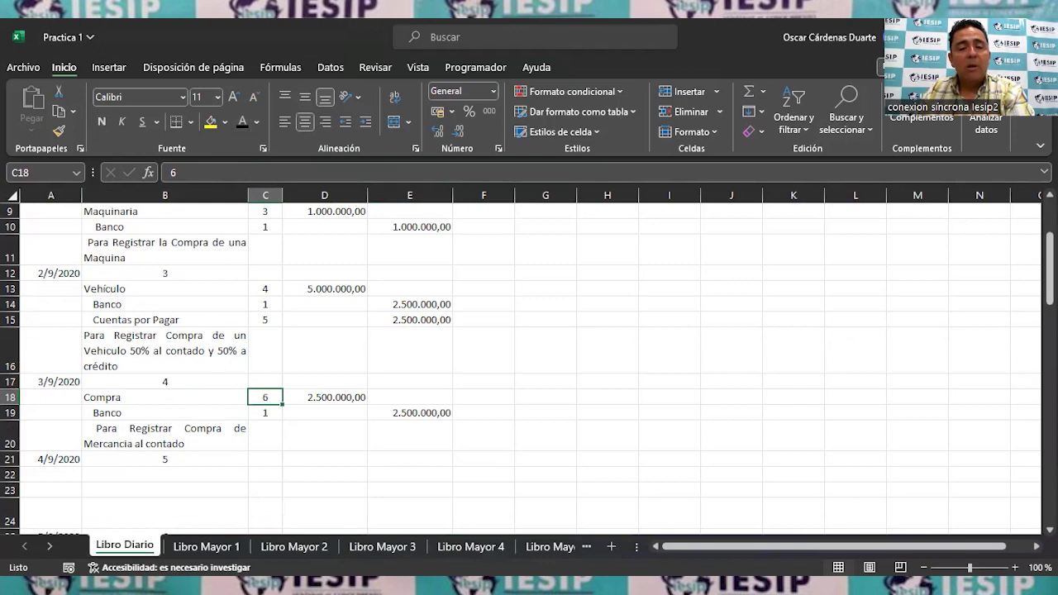
Step: In Libro Mayor 6, apply the black font colour to the Compra ledger's detail in B6 and its reference in C6
{"action": "left_click", "coordinate": [553, 548]}
{"action": "left_click", "coordinate": [554, 548]}
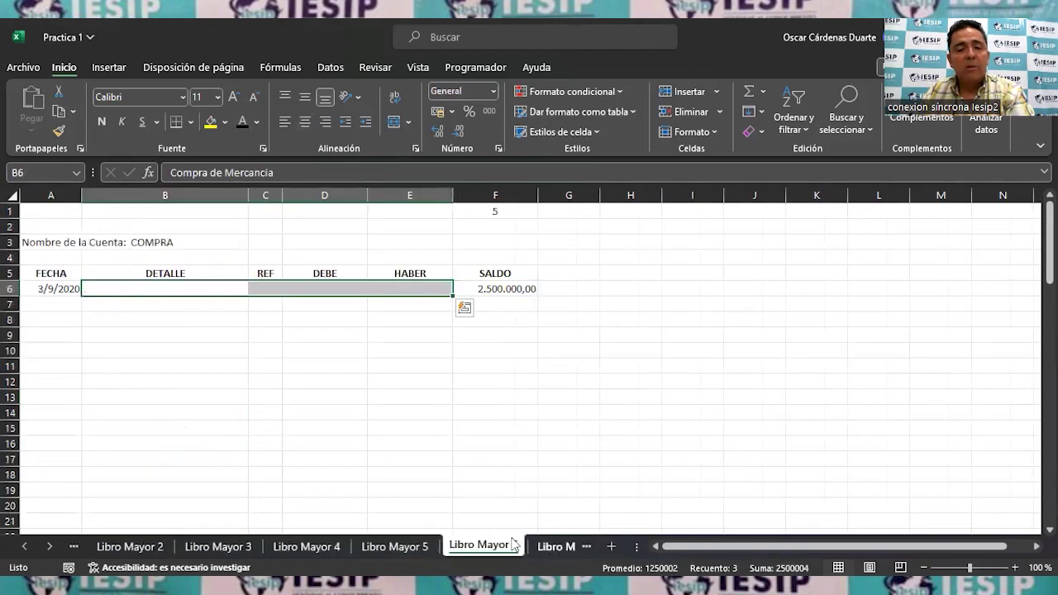
{"action": "left_click", "coordinate": [166, 288]}
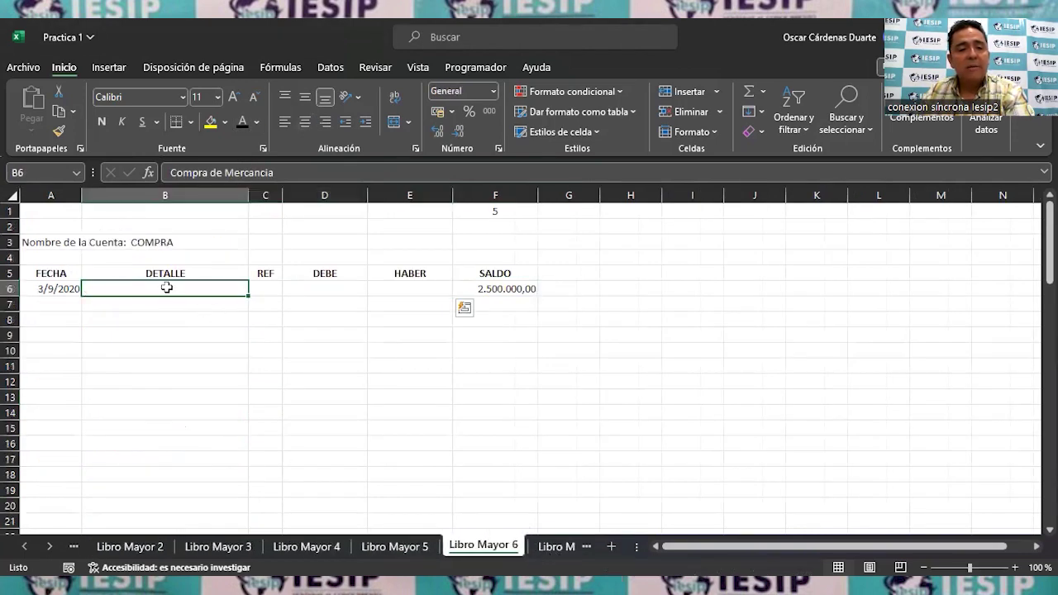
{"action": "left_click", "coordinate": [242, 123]}
{"action": "key", "text": "Tab"}
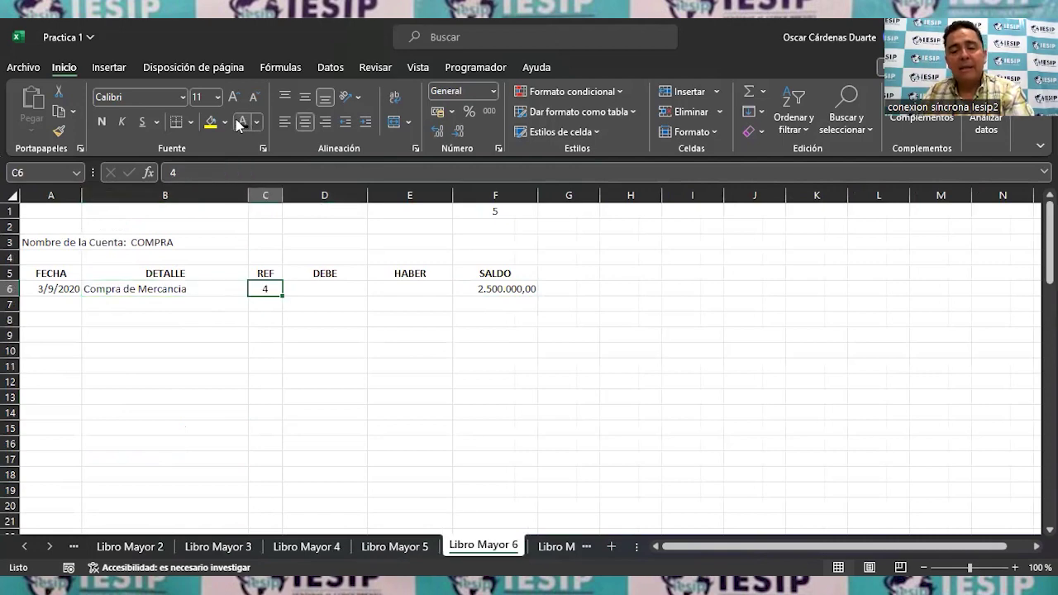
Step: Apply the black font colour to the Compra ledger's debit amount in D6
{"action": "left_click", "coordinate": [329, 283]}
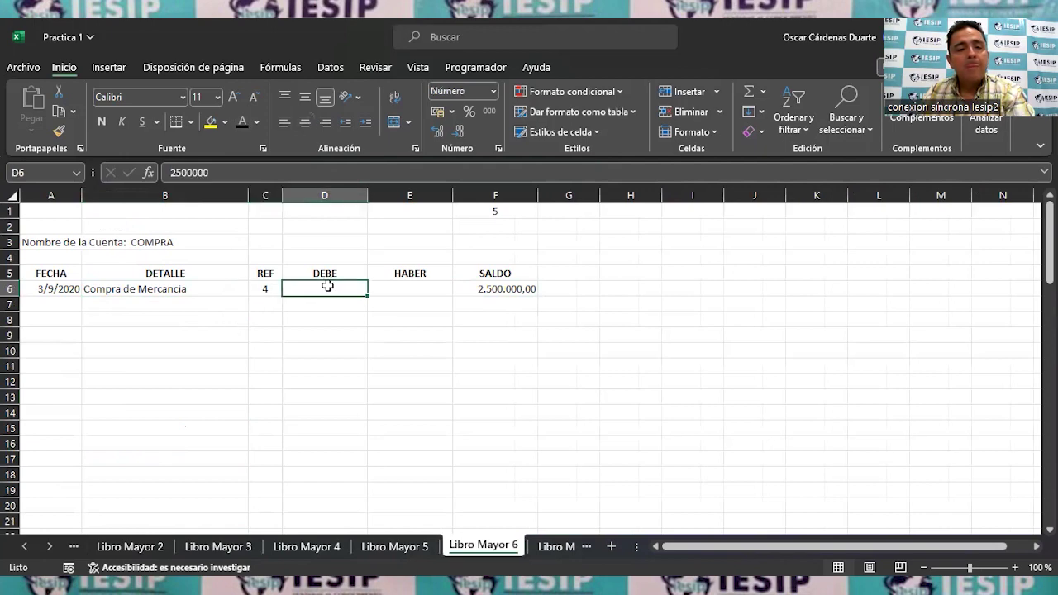
{"action": "left_click", "coordinate": [244, 122]}
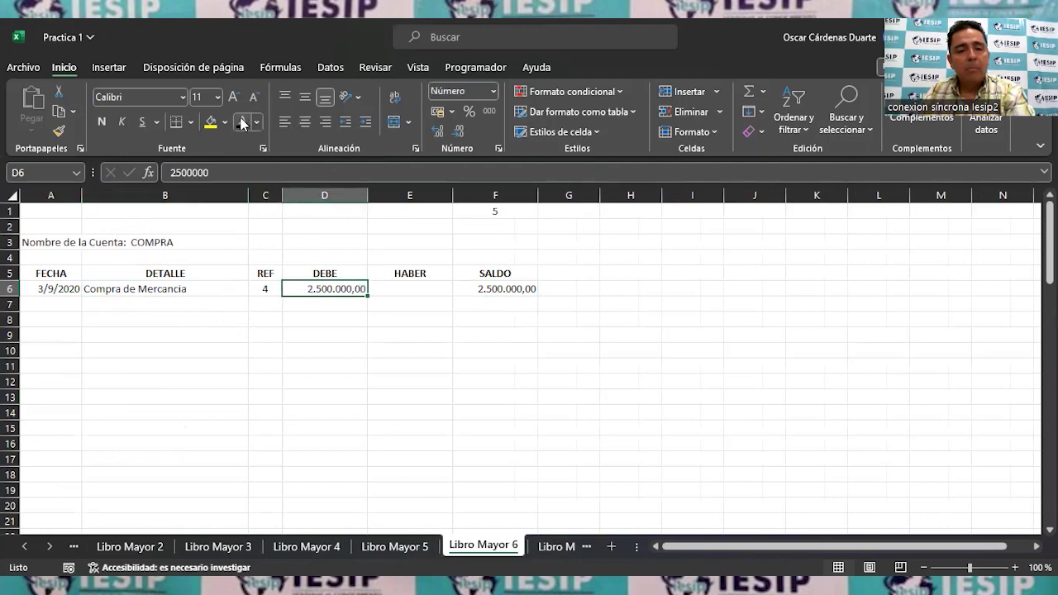
{"action": "left_click", "coordinate": [493, 295]}
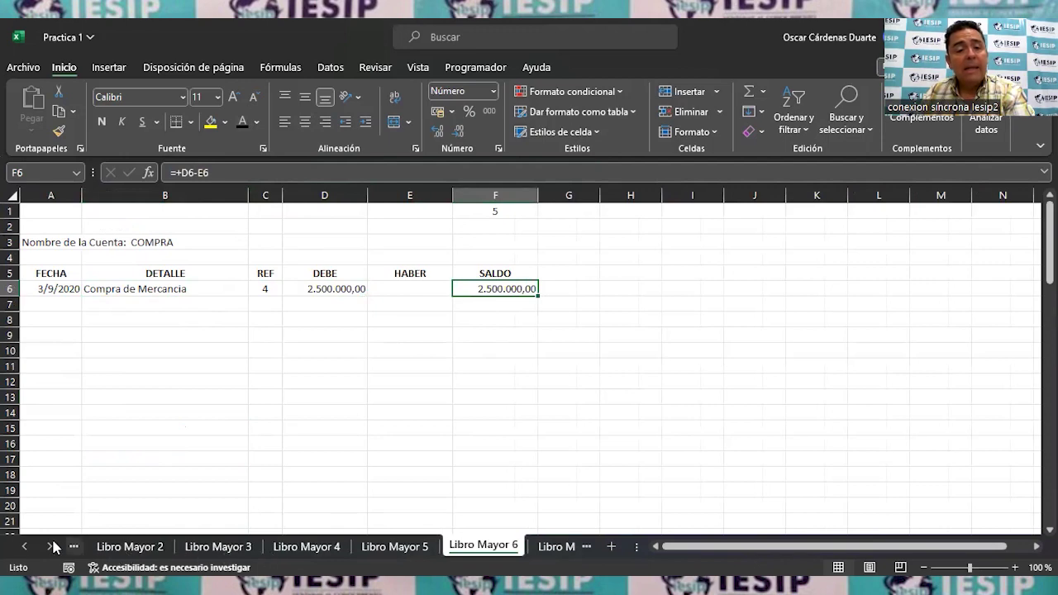
Step: In Libro Mayor 1, apply the black font colour to the Banco ledger's 3/9/2020 detail in B9 and its reference in C9
{"action": "left_click", "coordinate": [24, 546]}
{"action": "left_click", "coordinate": [130, 546]}
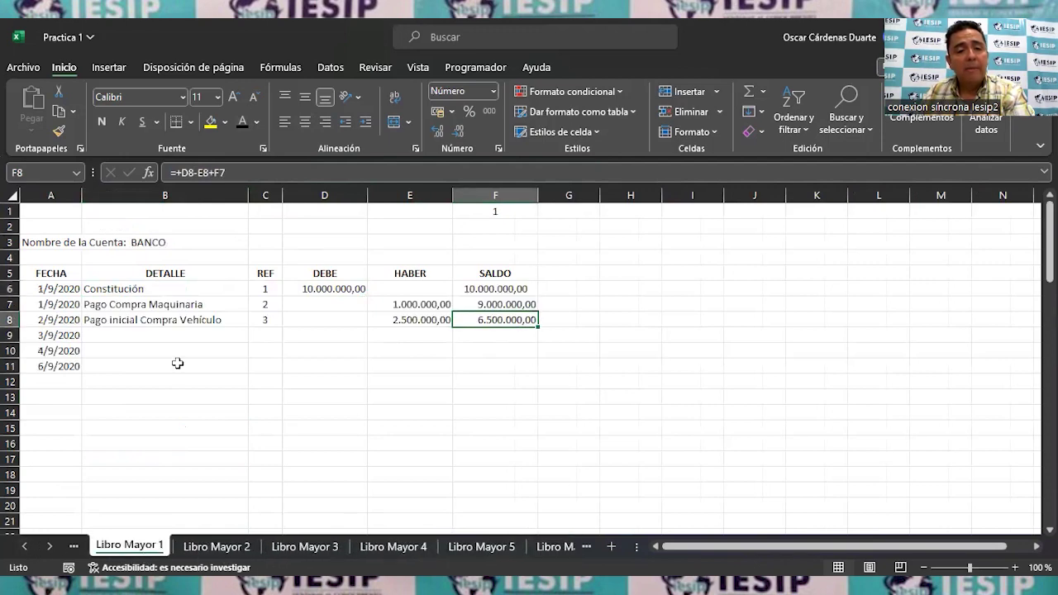
{"action": "left_click", "coordinate": [134, 335]}
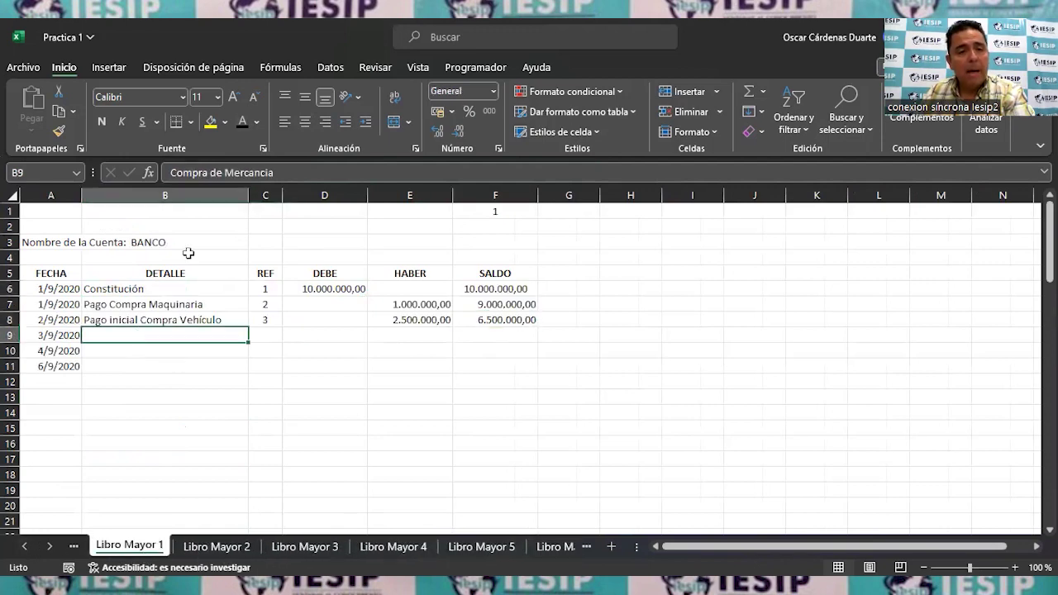
{"action": "left_click", "coordinate": [243, 123]}
{"action": "key", "text": "Right"}
{"action": "left_click", "coordinate": [242, 123]}
Step: Apply the black font colour to the Banco ledger's credit amount in E9 and its balance in F9
{"action": "key", "text": "Right"}
{"action": "key", "text": "Right"}
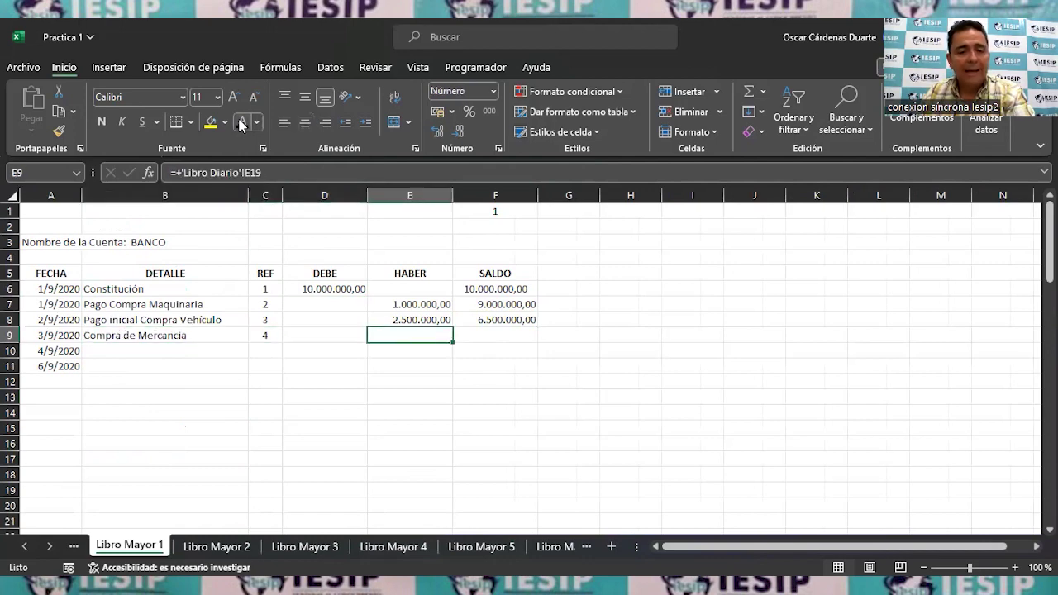
{"action": "left_click", "coordinate": [242, 122]}
{"action": "key", "text": "Right"}
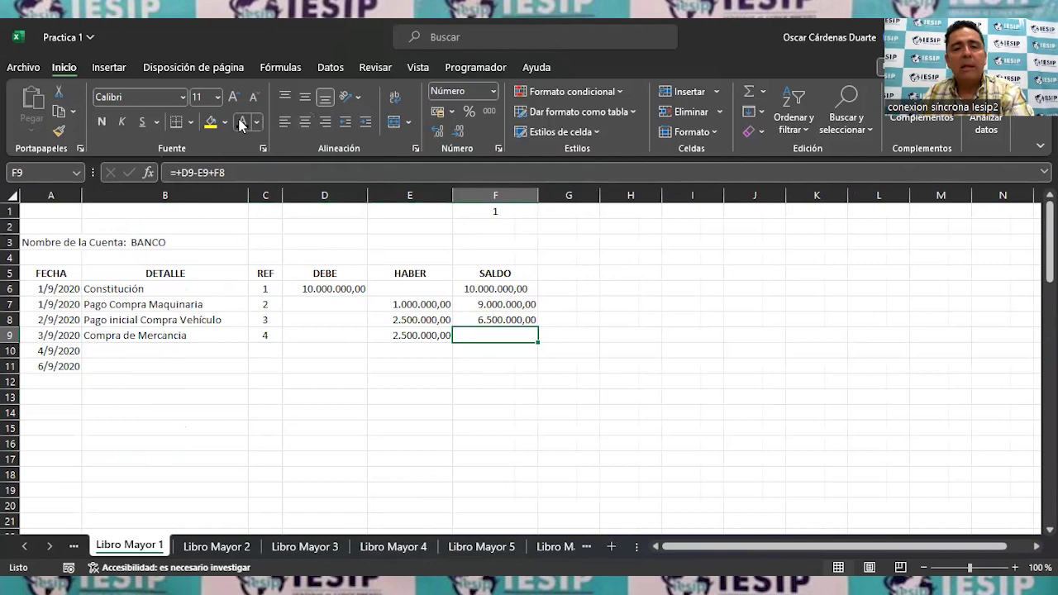
{"action": "left_click", "coordinate": [243, 122]}
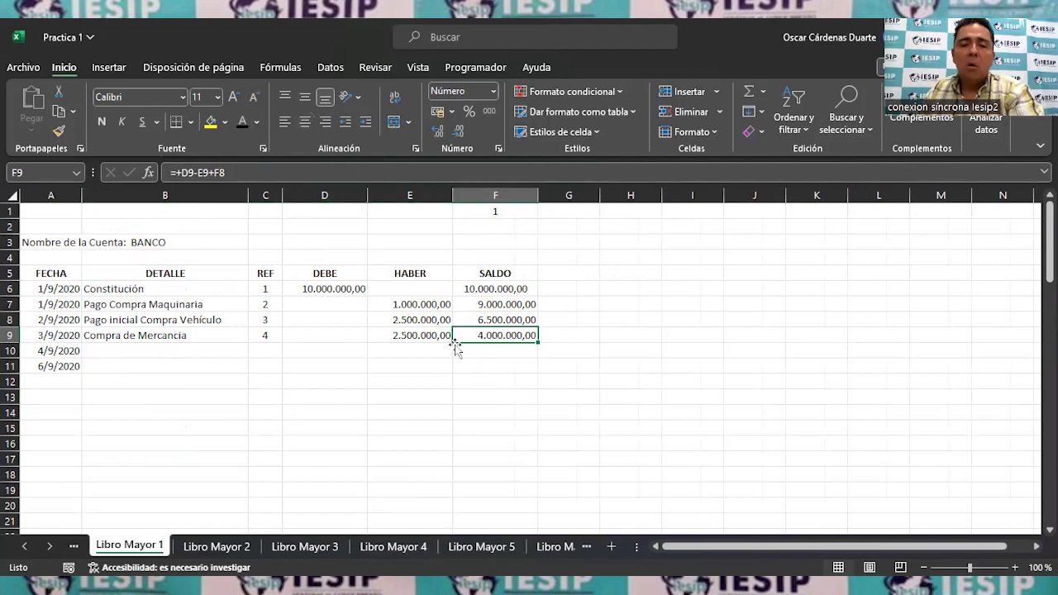
Step: In Libro Diario, apply the black font colour to entry 5's Banco account in B22, reference in C22 and debit amount in D22
{"action": "left_click", "coordinate": [24, 546]}
{"action": "left_click", "coordinate": [132, 548]}
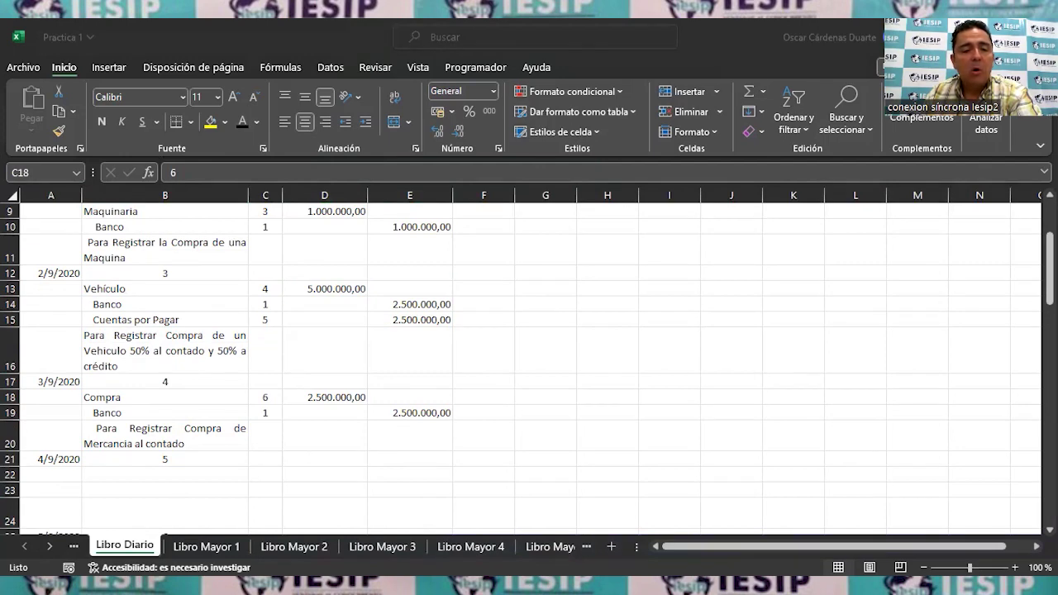
{"action": "scroll", "coordinate": [246, 522], "scroll_direction": "down", "scroll_amount": 2}
{"action": "left_click", "coordinate": [166, 381]}
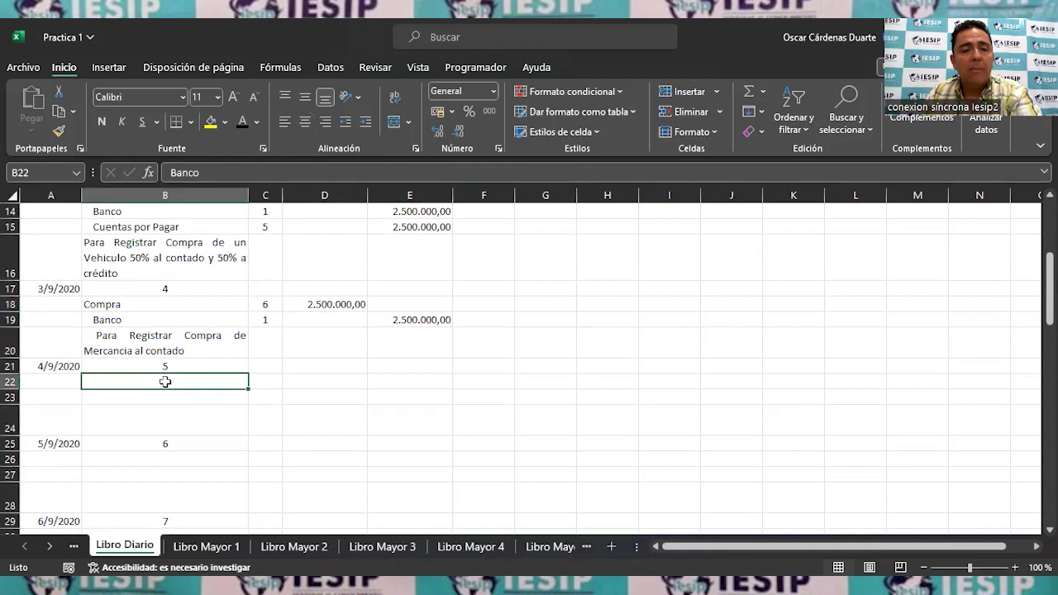
{"action": "left_click", "coordinate": [242, 123]}
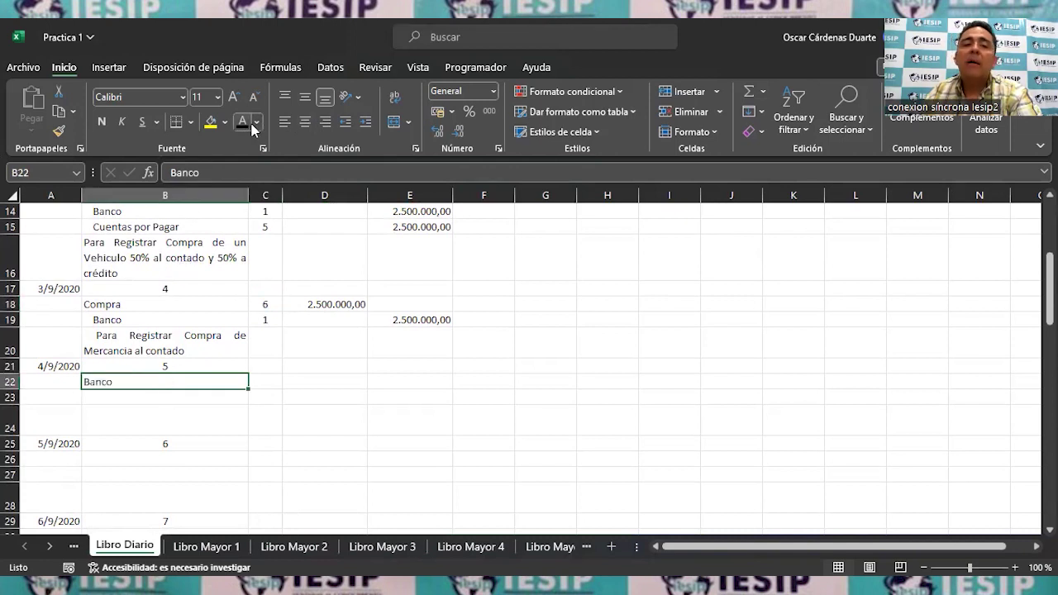
{"action": "key", "text": "Right"}
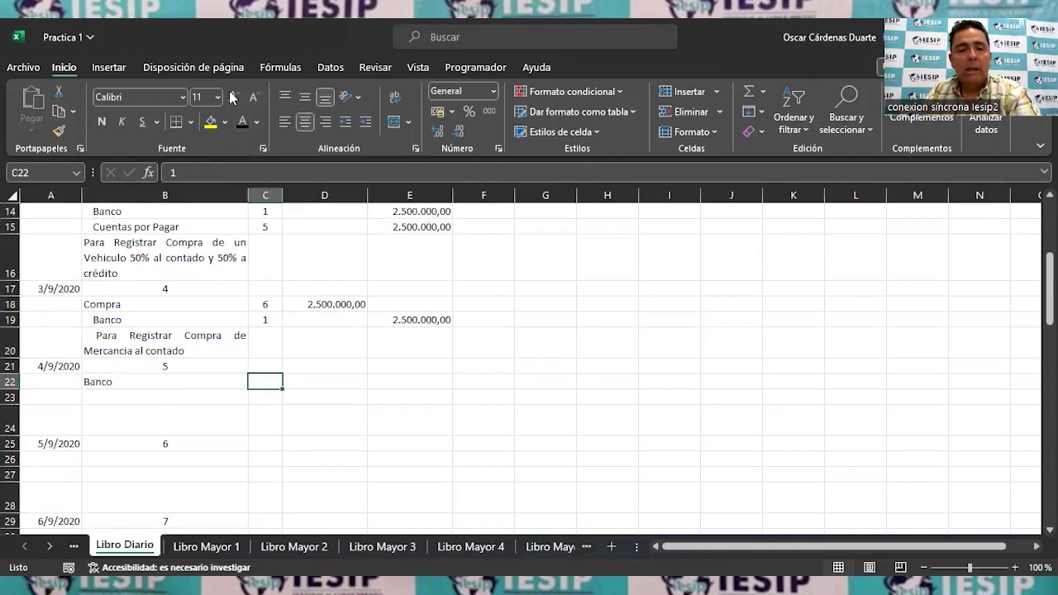
{"action": "left_click", "coordinate": [243, 124]}
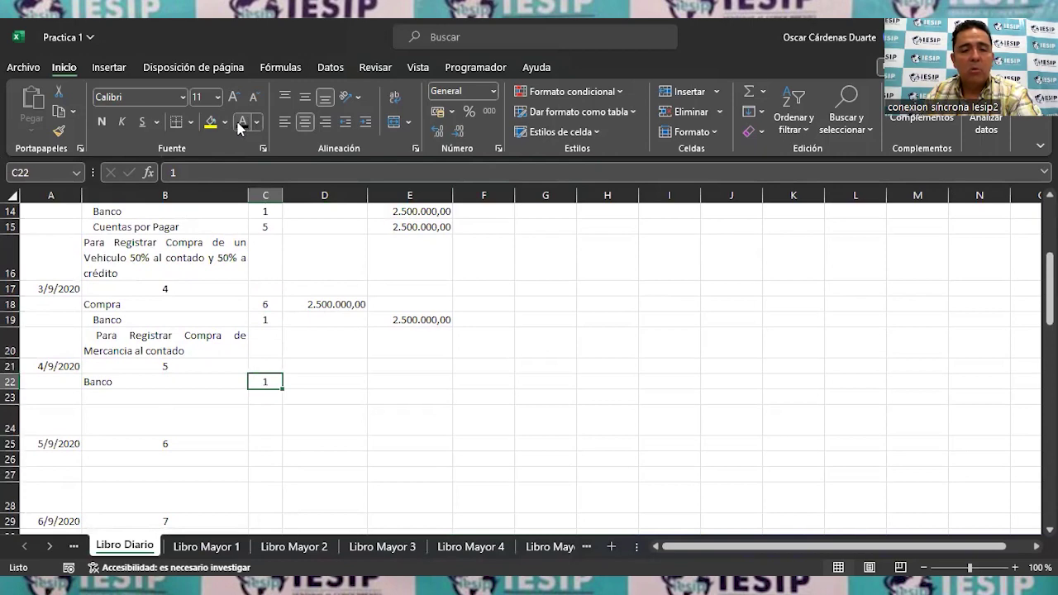
{"action": "key", "text": "Right"}
{"action": "left_click", "coordinate": [242, 122]}
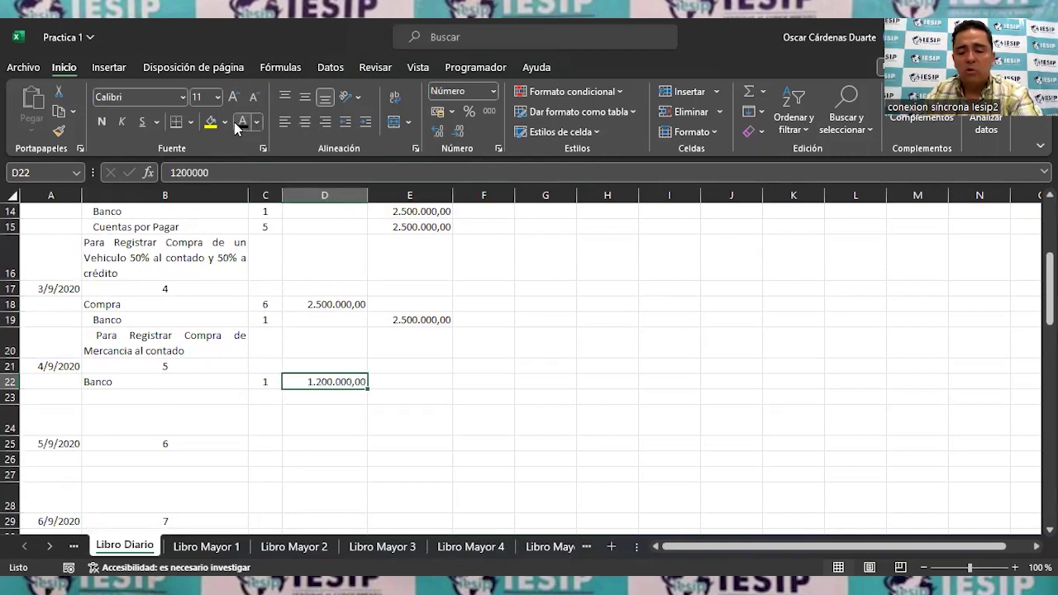
{"action": "key", "text": "ctrl+Up"}
{"action": "key", "text": "ctrl+Up"}
{"action": "key", "text": "ctrl+Up"}
{"action": "key", "text": "ctrl+Up"}
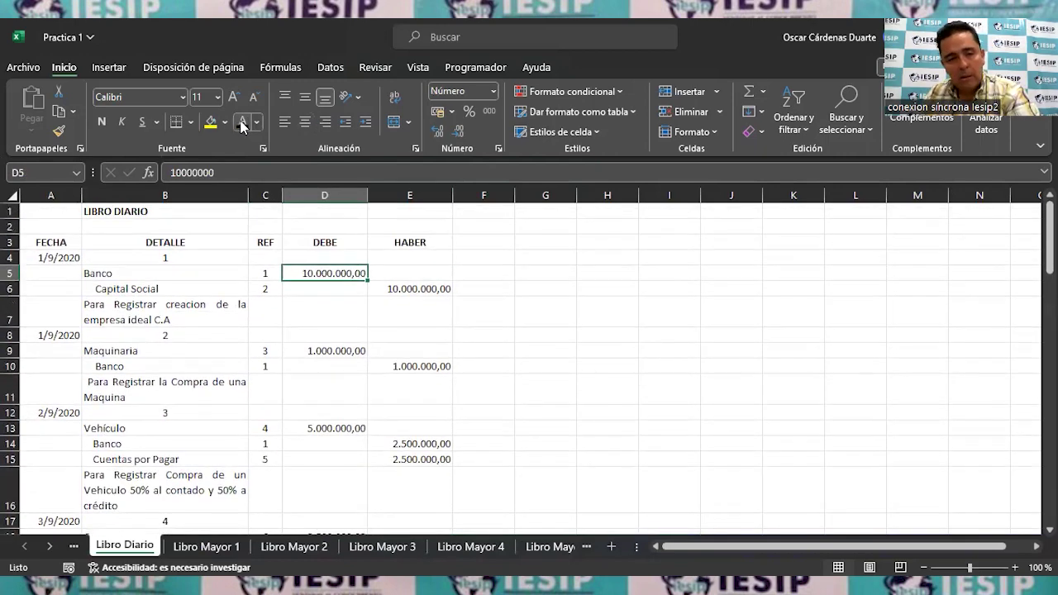
{"action": "key", "text": "Down"}
{"action": "left_click", "coordinate": [331, 67]}
Step: Apply the black font colour to entry 5's Venta account in B23 and its reference in C23
{"action": "scroll", "coordinate": [248, 314], "scroll_direction": "down", "scroll_amount": 3}
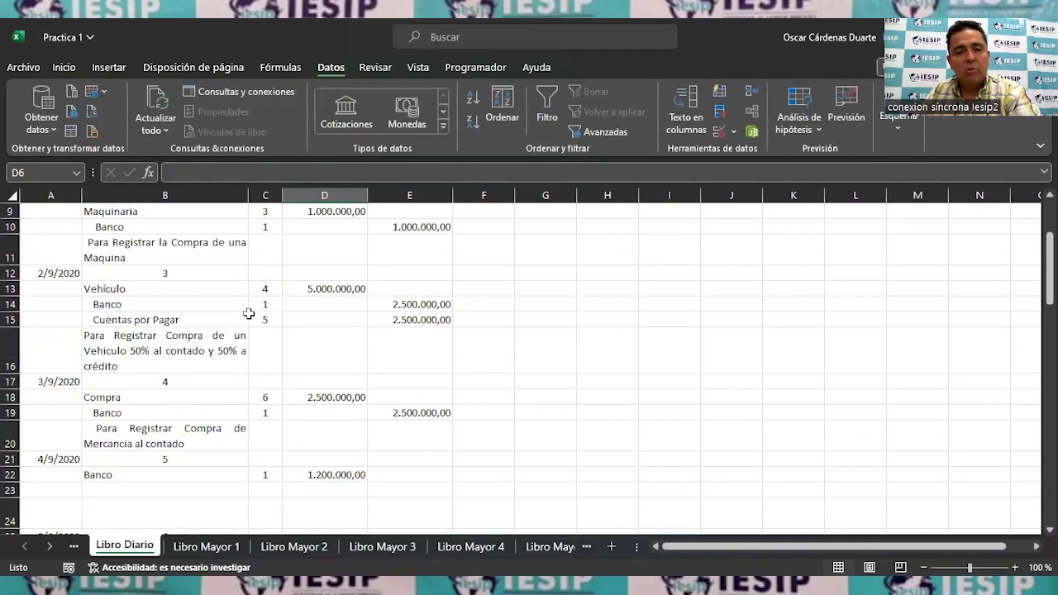
{"action": "scroll", "coordinate": [249, 313], "scroll_direction": "down", "scroll_amount": 2}
{"action": "left_click", "coordinate": [169, 398]}
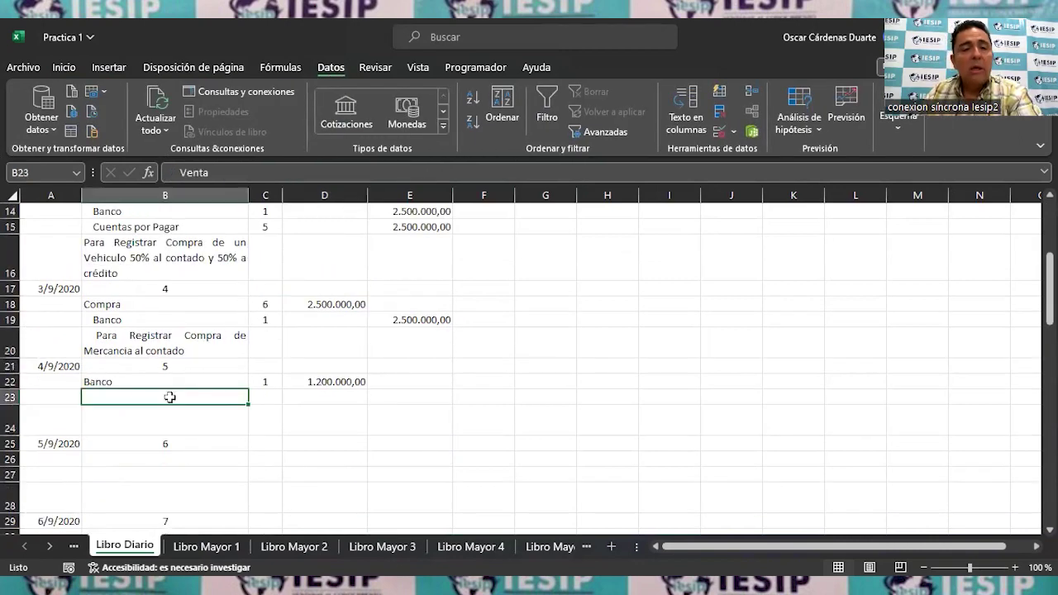
{"action": "left_click", "coordinate": [68, 70]}
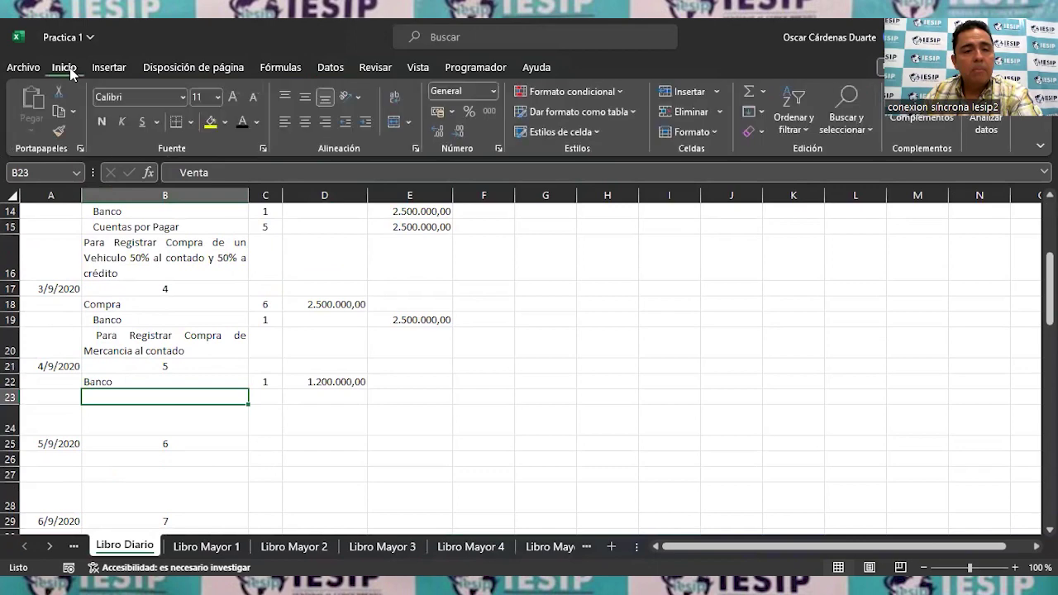
{"action": "left_click", "coordinate": [241, 122]}
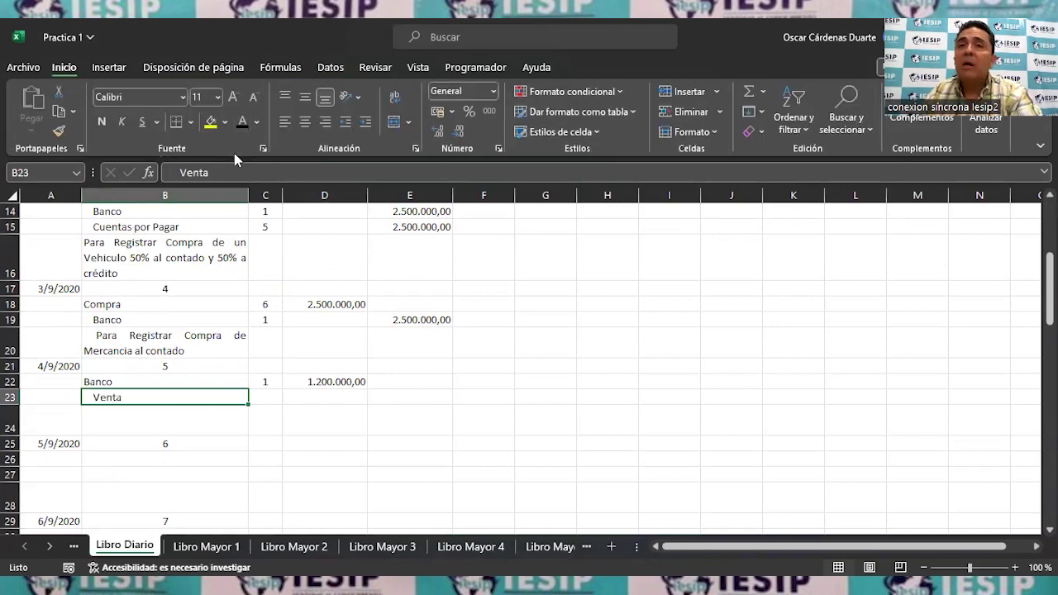
{"action": "key", "text": "Right"}
{"action": "left_click", "coordinate": [247, 124]}
Step: Apply the black font colour to entry 5's credit amount in E23 and its description in B24
{"action": "key", "text": "Right"}
{"action": "key", "text": "Right"}
{"action": "left_click", "coordinate": [239, 124]}
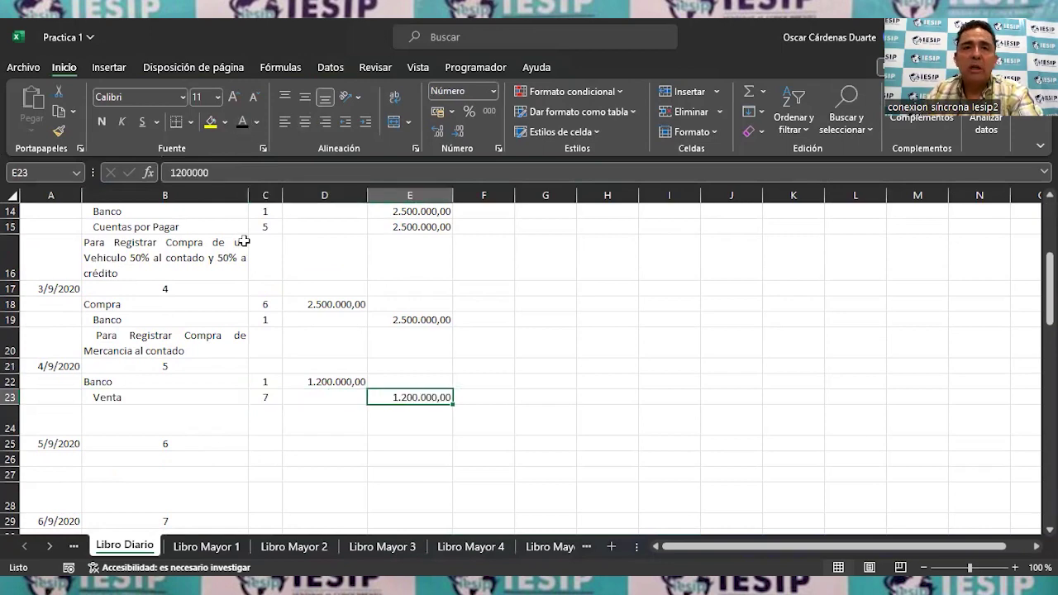
{"action": "left_click", "coordinate": [121, 422]}
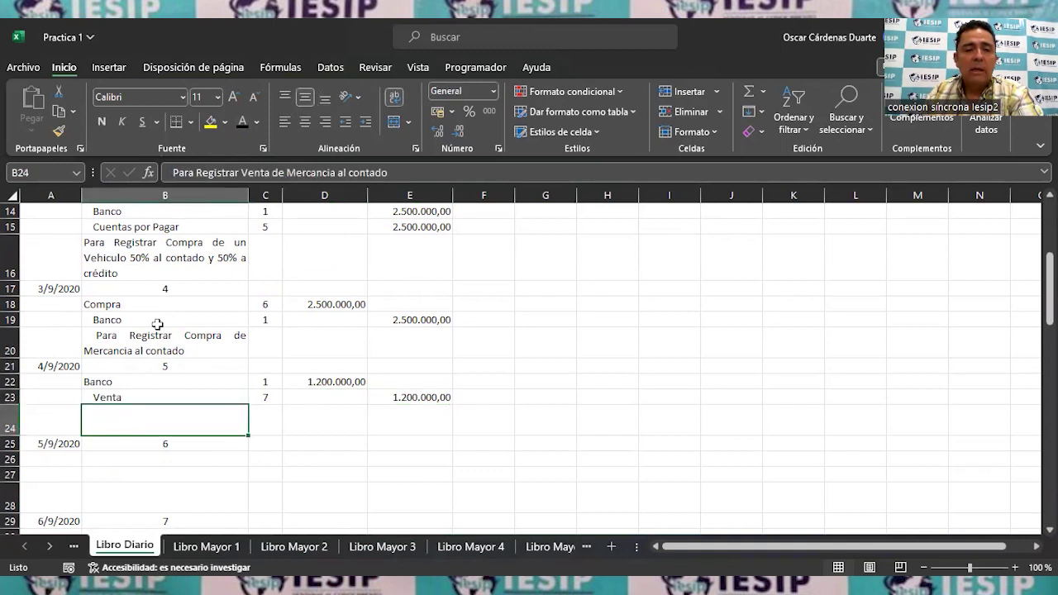
{"action": "left_click", "coordinate": [242, 124]}
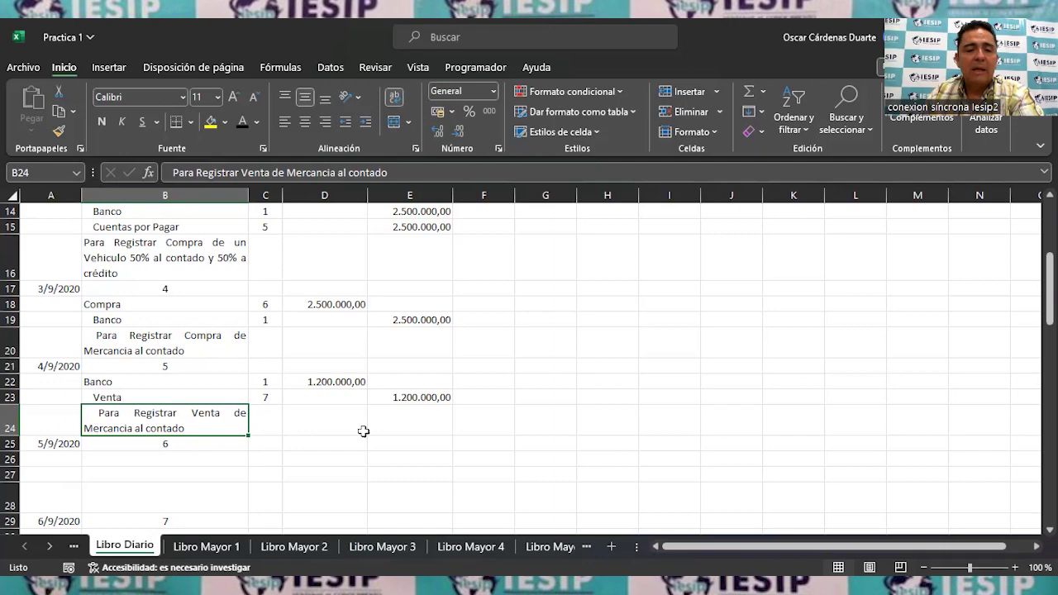
Step: In Libro Mayor 1, apply the black font colour to the Banco ledger's detail in B10 and its reference in C10
{"action": "left_click", "coordinate": [230, 552]}
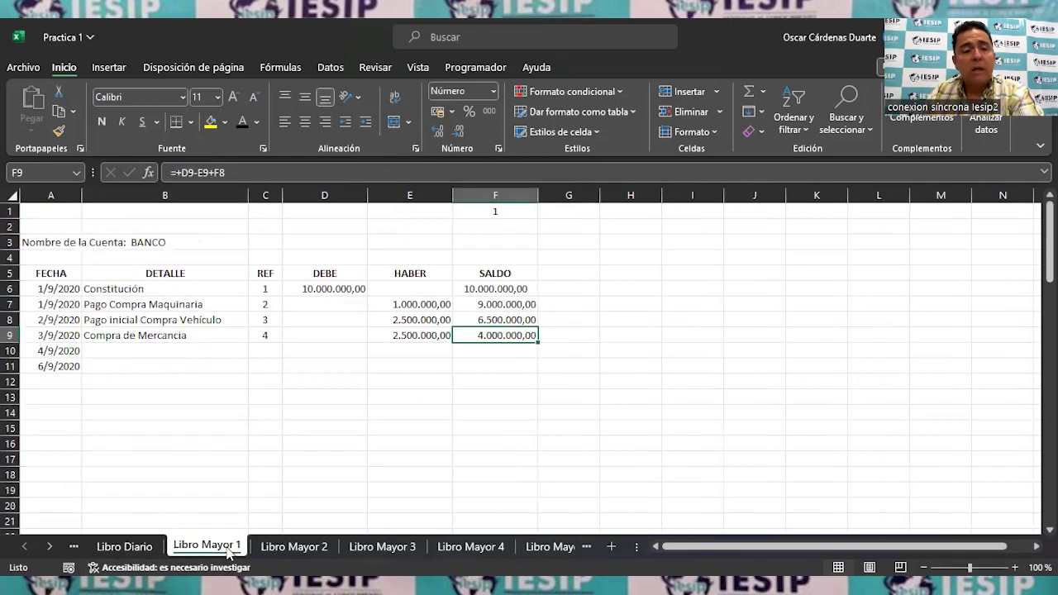
{"action": "left_click", "coordinate": [146, 348]}
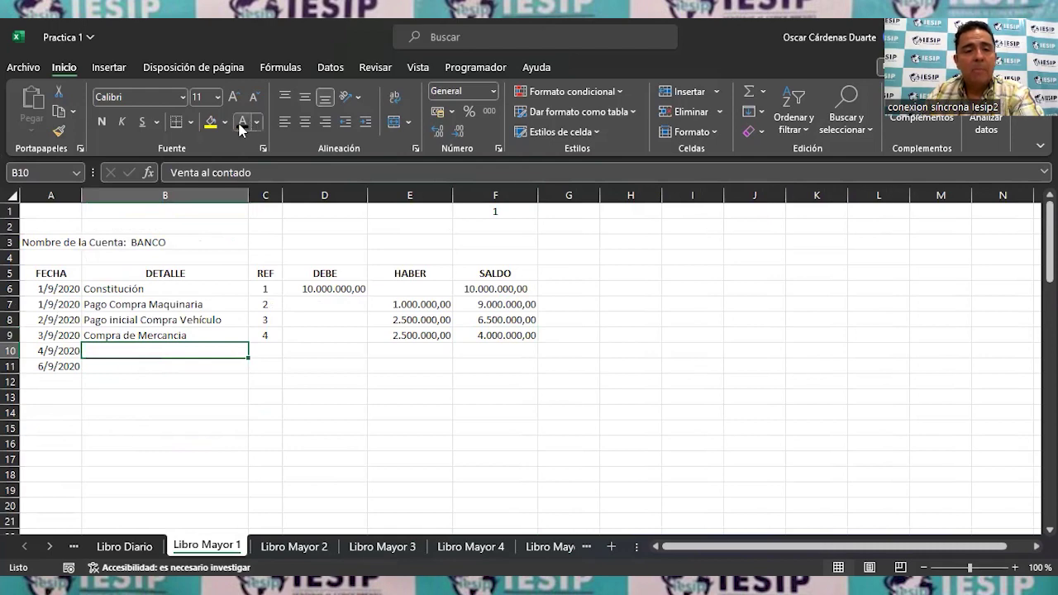
{"action": "left_click", "coordinate": [250, 124]}
{"action": "left_click", "coordinate": [255, 351]}
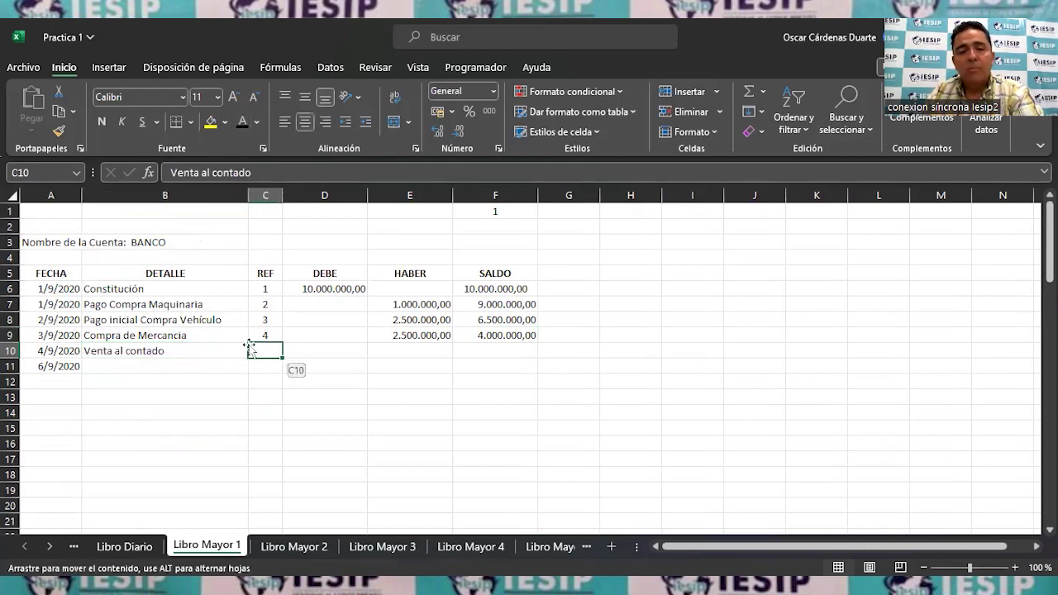
{"action": "left_click", "coordinate": [241, 124]}
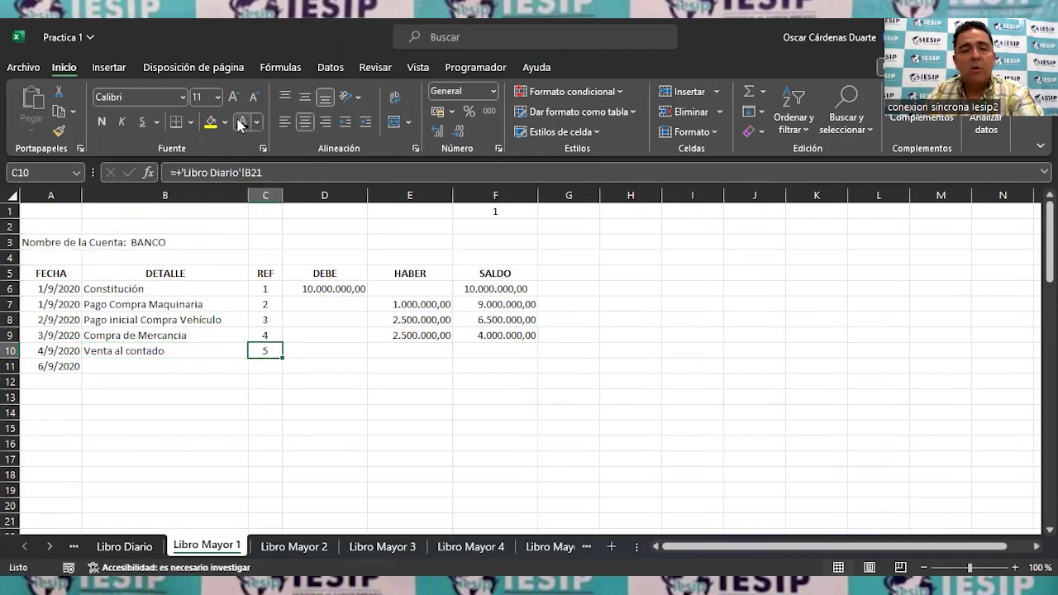
Step: Apply the black font colour to the Banco ledger's debit amount in D10 and its balance in F10
{"action": "key", "text": "Right"}
{"action": "left_click", "coordinate": [239, 124]}
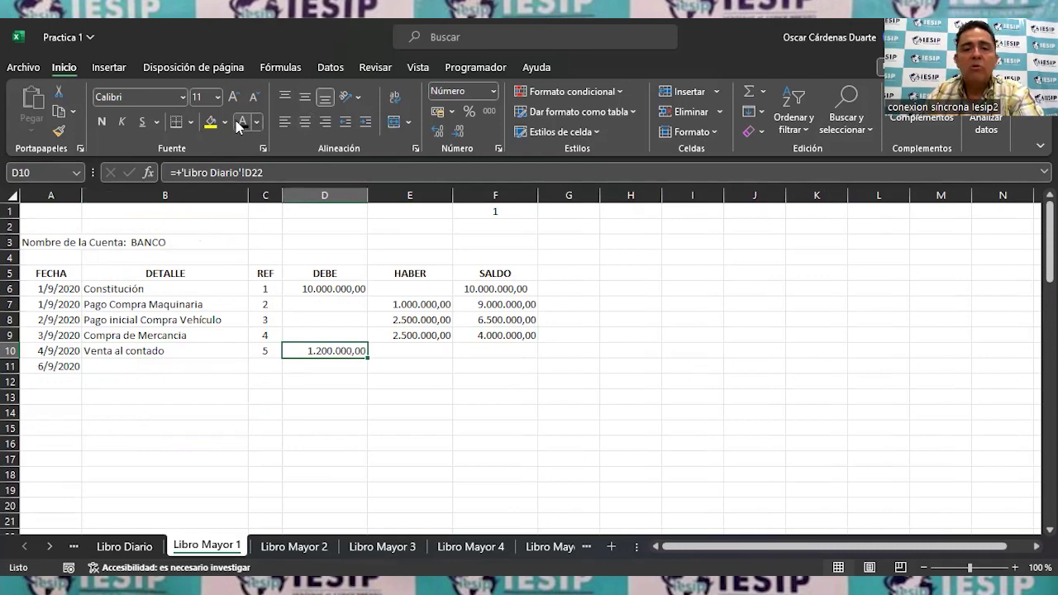
{"action": "left_click", "coordinate": [495, 349]}
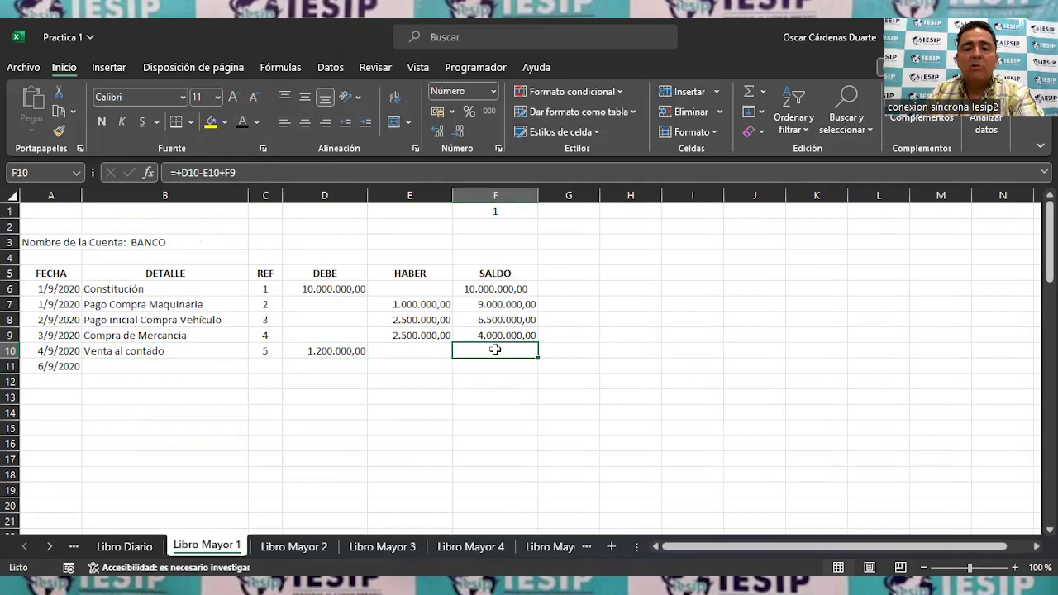
{"action": "left_click", "coordinate": [243, 124]}
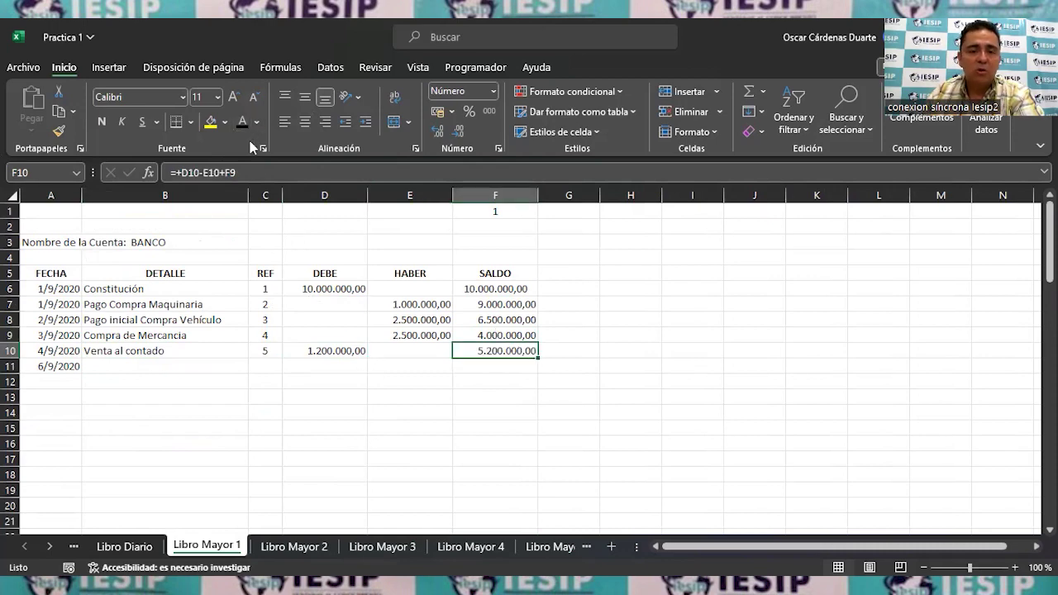
Step: In Libro Mayor 7, apply the black font colour to the Venta ledger's detail in B6 and its reference in C6
{"action": "left_click", "coordinate": [124, 548]}
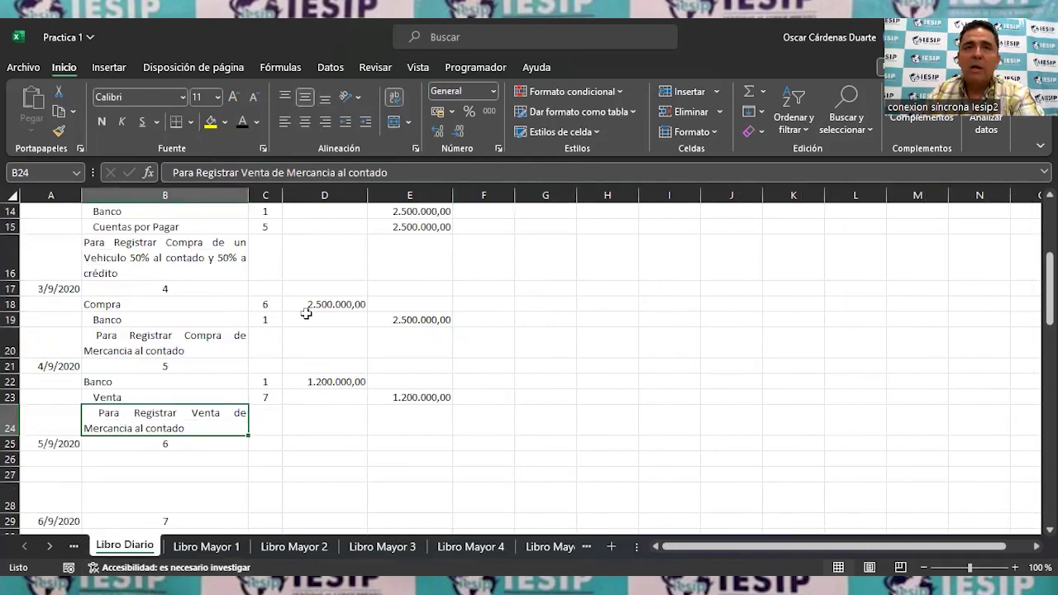
{"action": "left_click", "coordinate": [46, 546]}
{"action": "left_click", "coordinate": [46, 546]}
{"action": "left_click", "coordinate": [46, 547]}
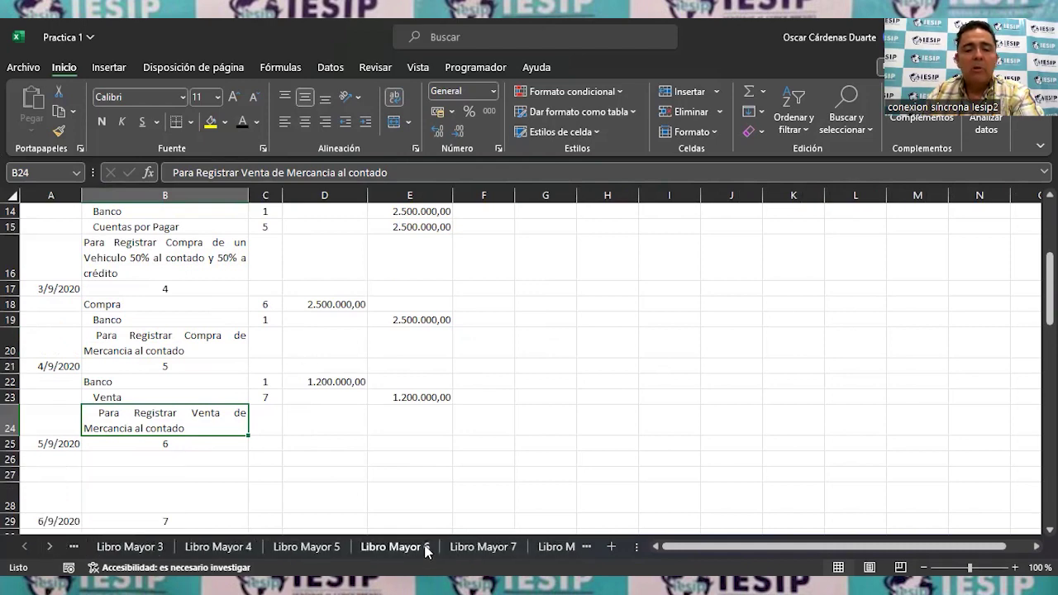
{"action": "left_click", "coordinate": [487, 546]}
{"action": "left_click", "coordinate": [149, 287]}
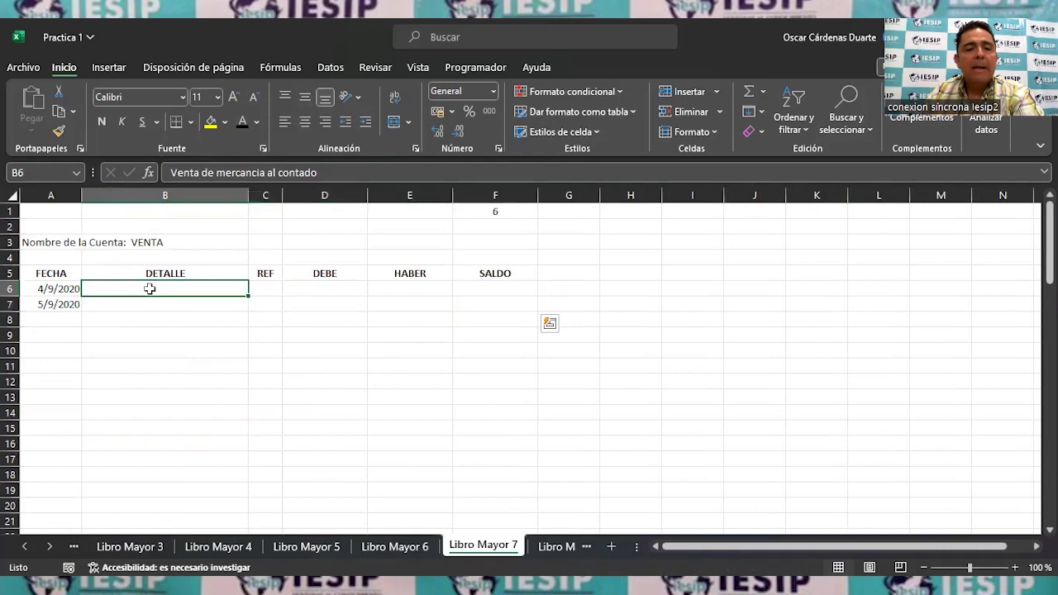
{"action": "left_click", "coordinate": [242, 122]}
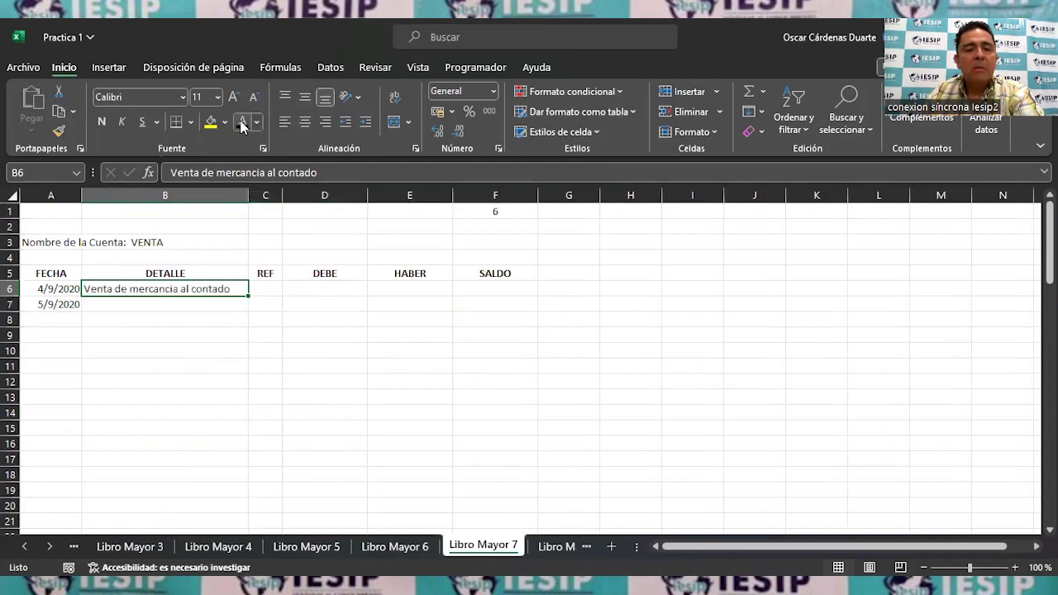
{"action": "key", "text": "Right"}
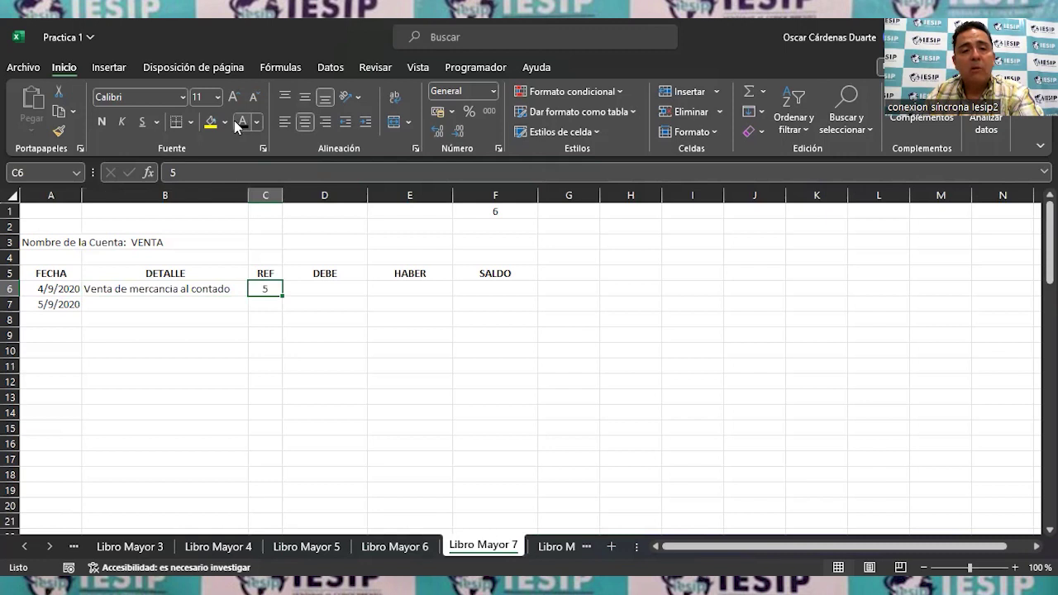
Step: Apply the black font colour to the Venta ledger's credit amount in E6 and its balance in F6
{"action": "key", "text": "Right"}
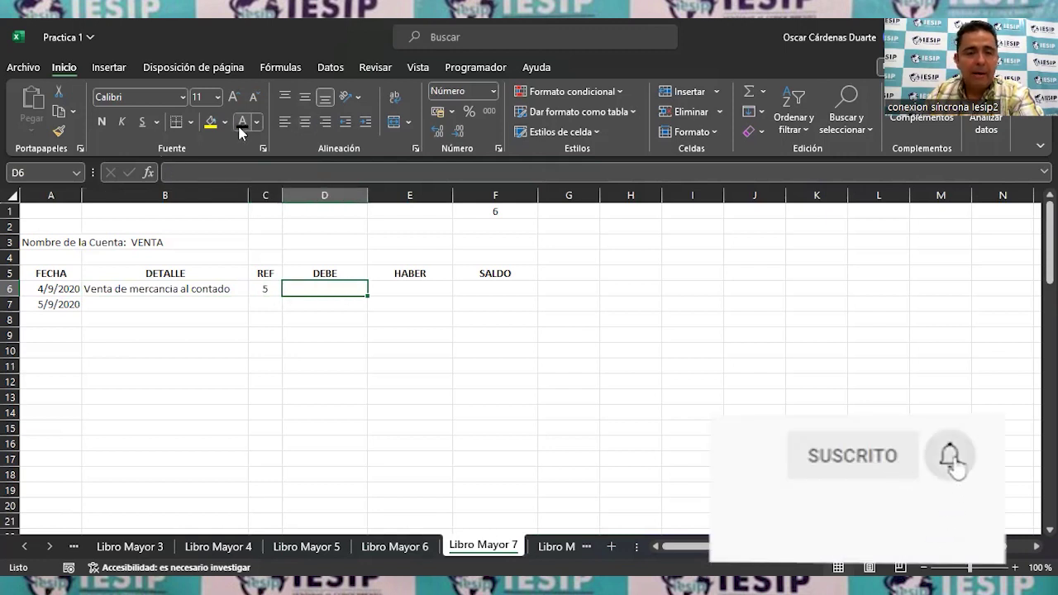
{"action": "key", "text": "Right"}
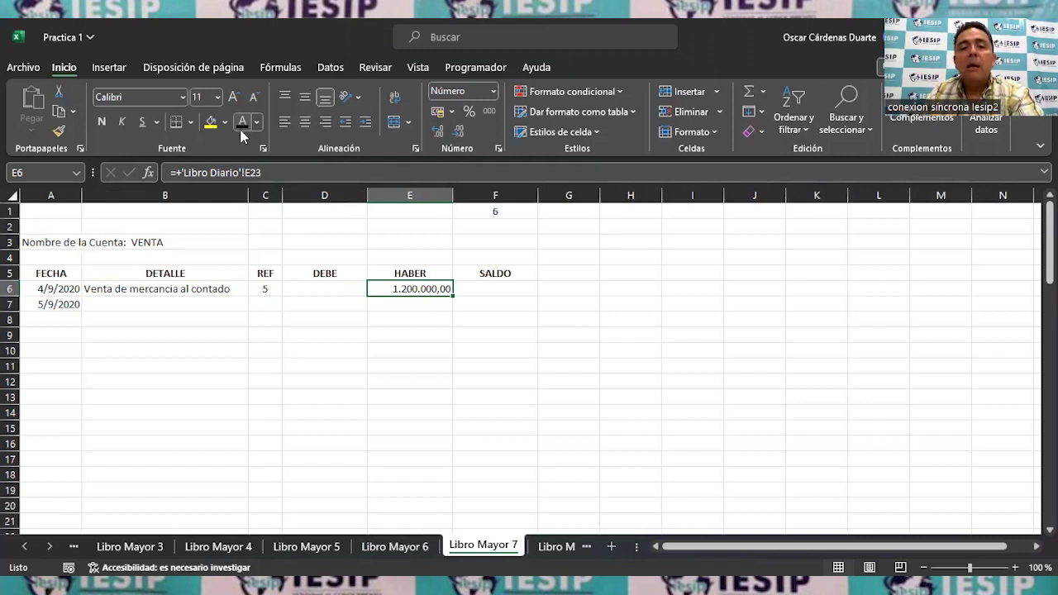
{"action": "key", "text": "Right"}
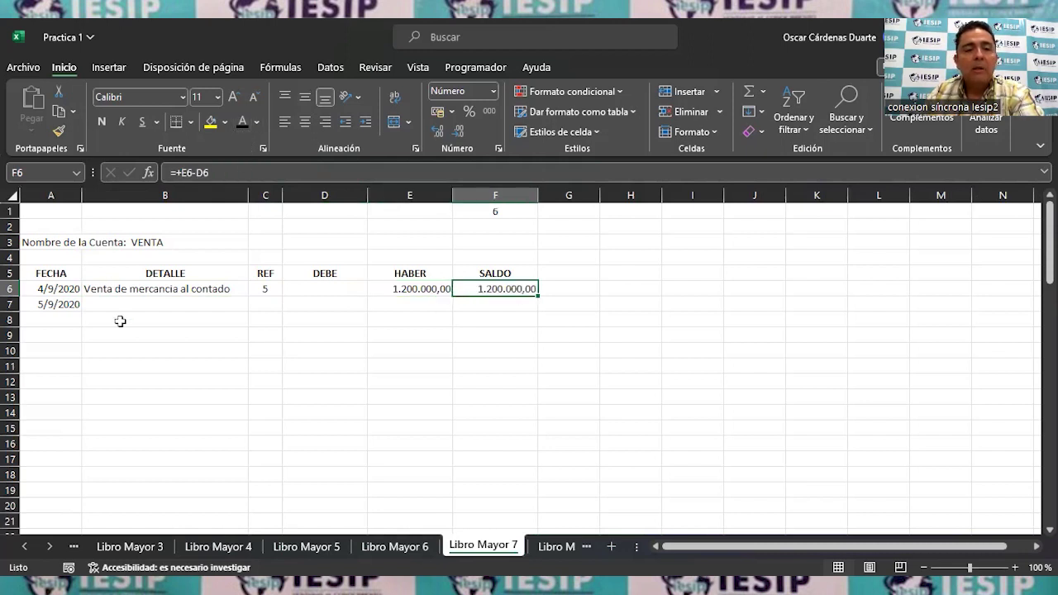
Step: In Libro Diario, apply the black font colour to entry 6's Cuentas por Cobrar account in B26, reference in C26 and debit amount in D26
{"action": "left_click", "coordinate": [23, 549]}
{"action": "left_click", "coordinate": [23, 549]}
{"action": "left_click", "coordinate": [22, 549]}
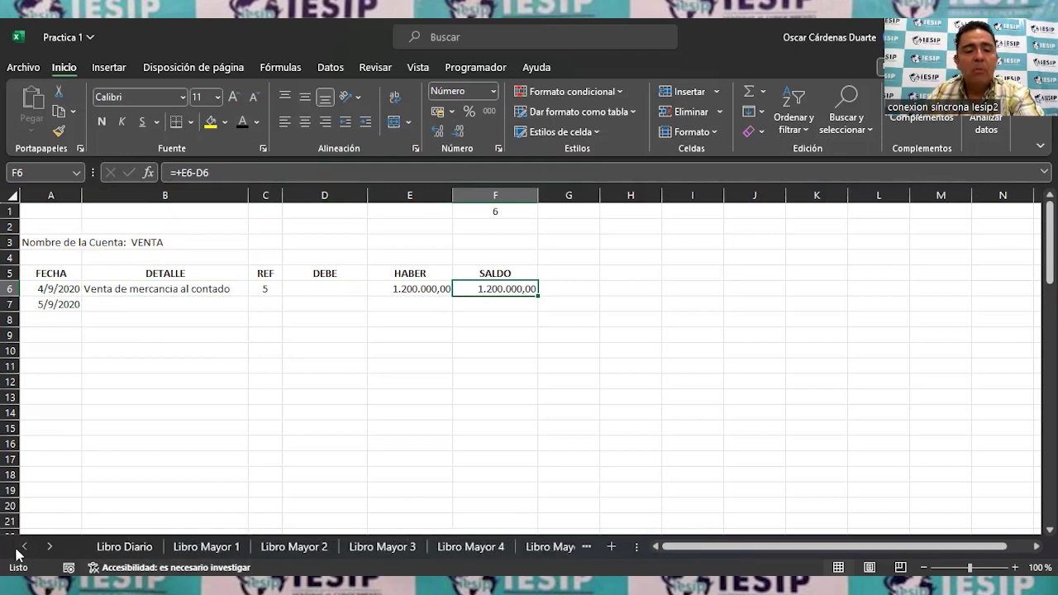
{"action": "left_click", "coordinate": [120, 552]}
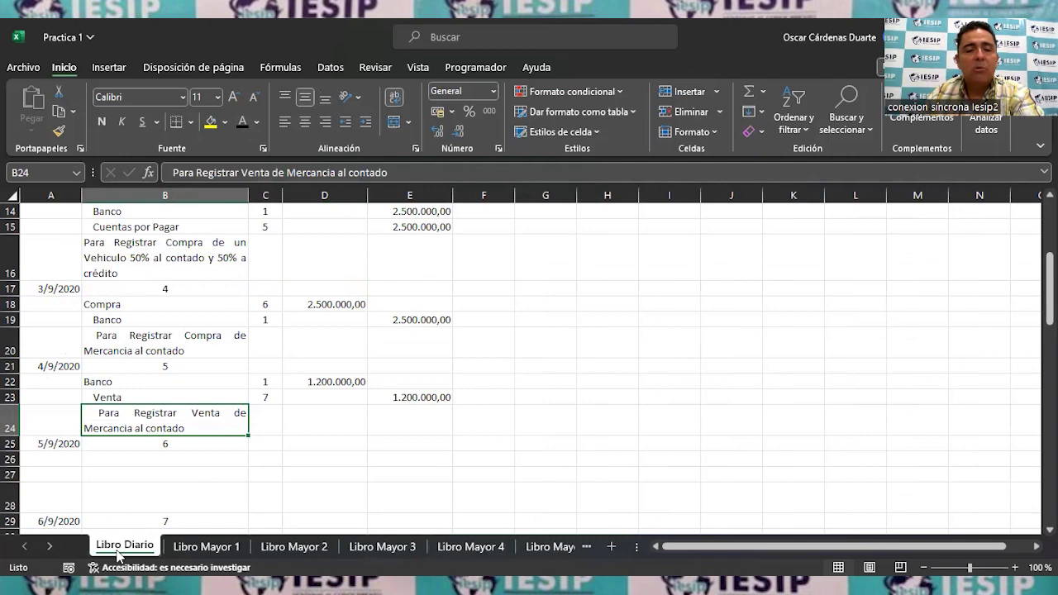
{"action": "left_click", "coordinate": [124, 459]}
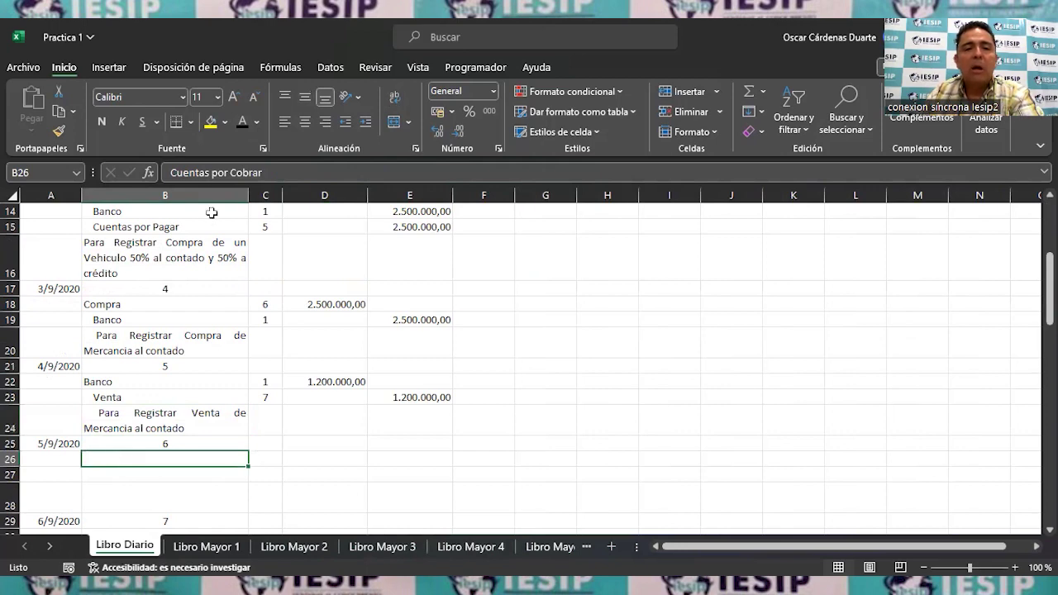
{"action": "left_click", "coordinate": [241, 122]}
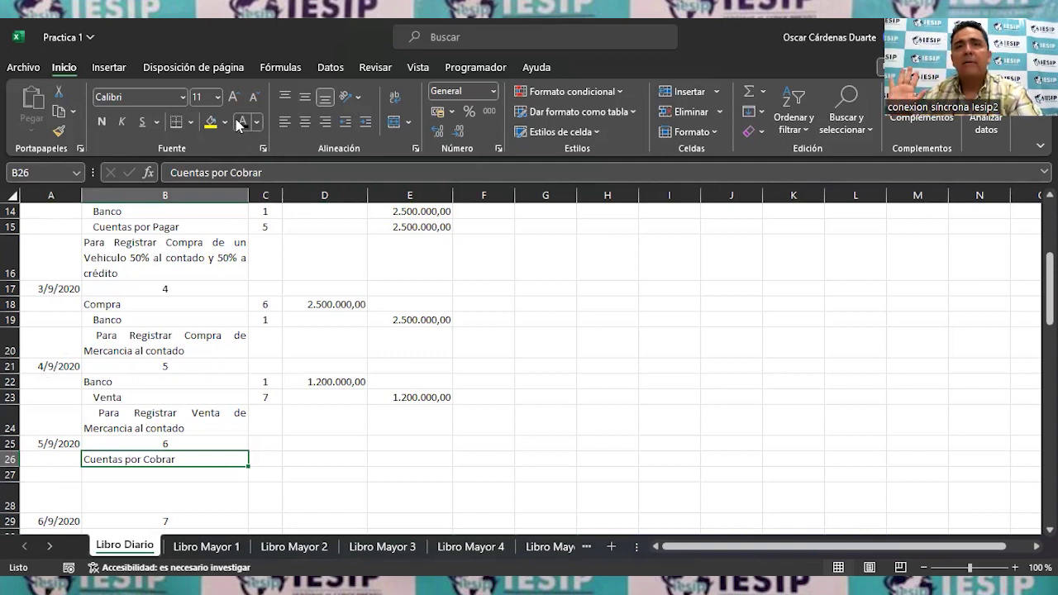
{"action": "key", "text": "Right"}
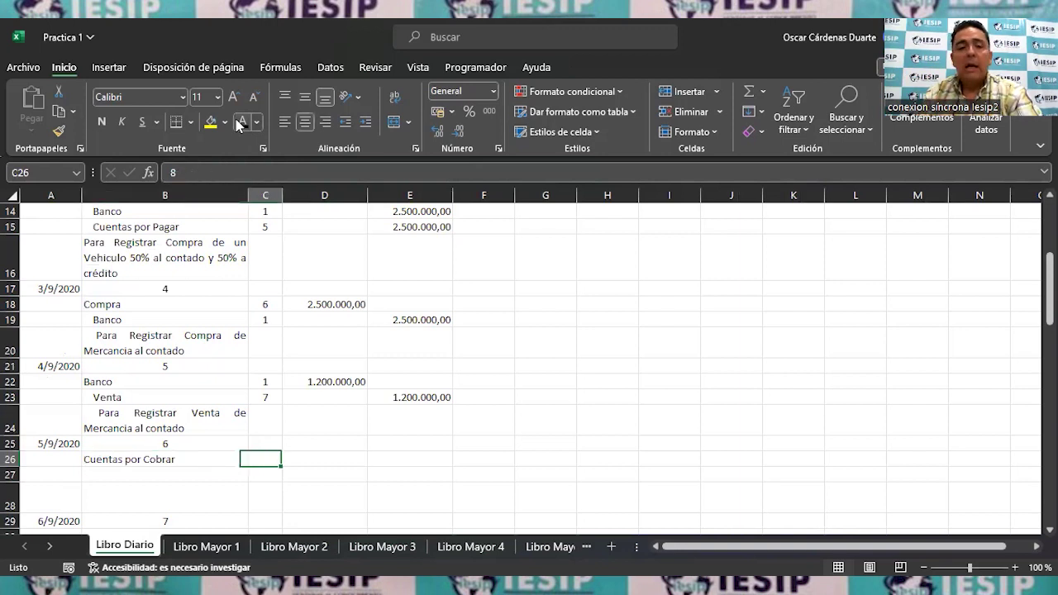
{"action": "type", "text": "8"}
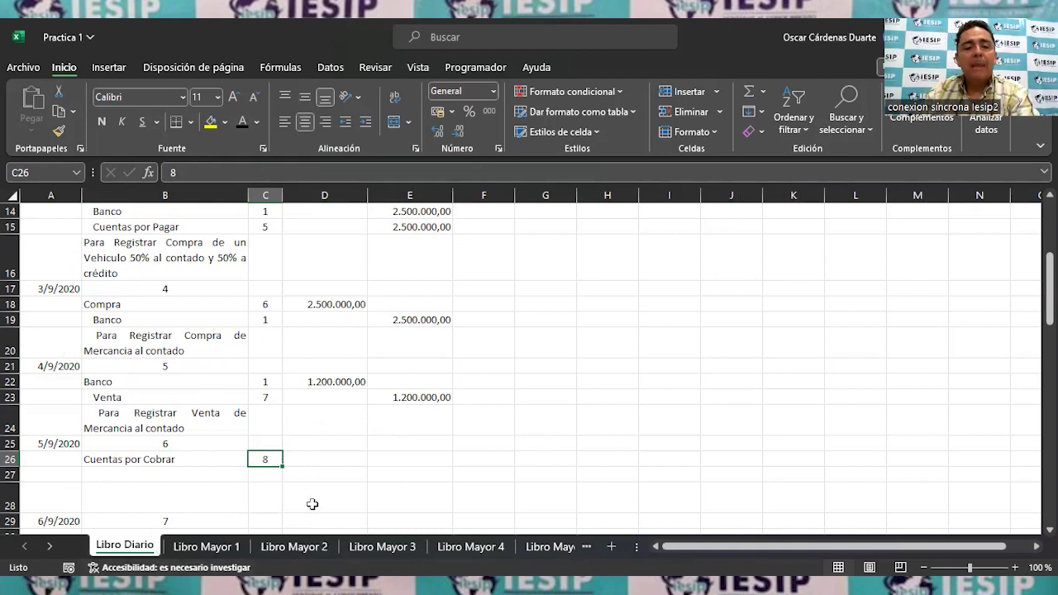
{"action": "left_click", "coordinate": [318, 461]}
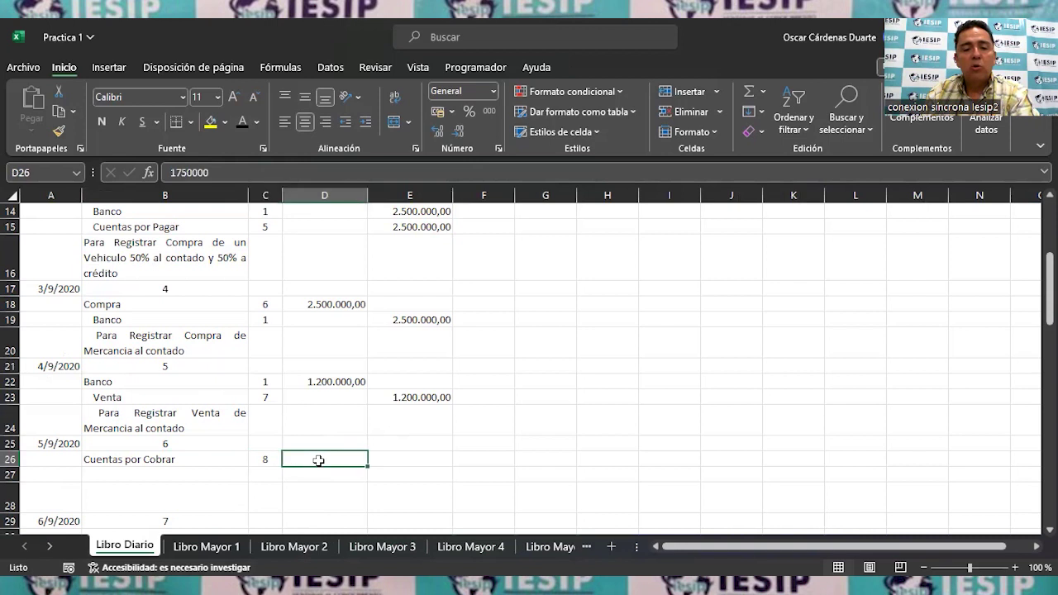
{"action": "left_click", "coordinate": [243, 121]}
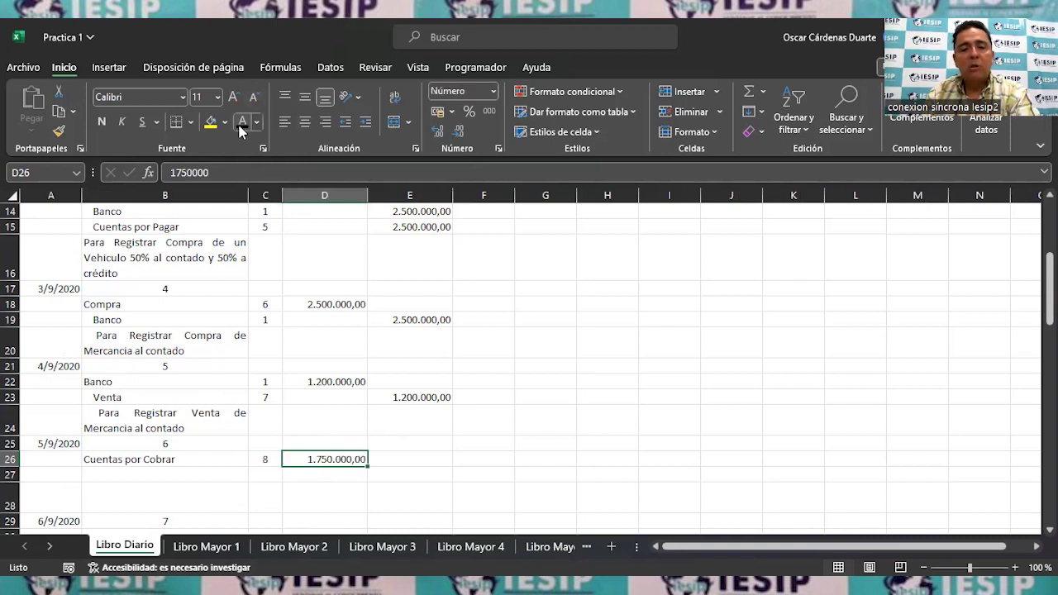
Step: Apply the black font colour to entry 6's Venta account in B27 and its reference in C27
{"action": "key", "text": "Return"}
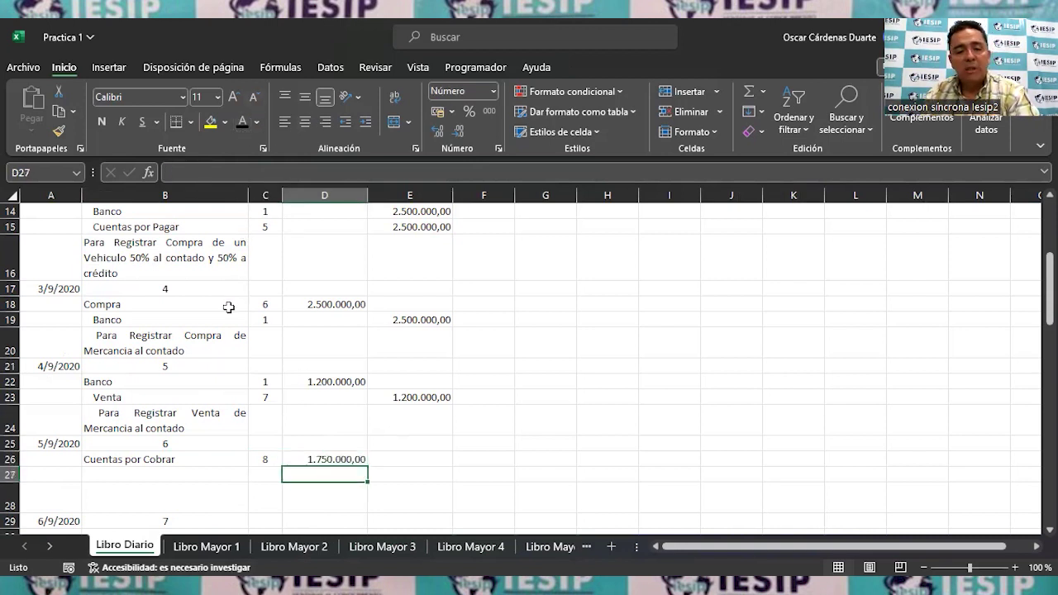
{"action": "key", "text": "Left"}
{"action": "key", "text": "Left"}
{"action": "left_click", "coordinate": [242, 122]}
{"action": "key", "text": "Down"}
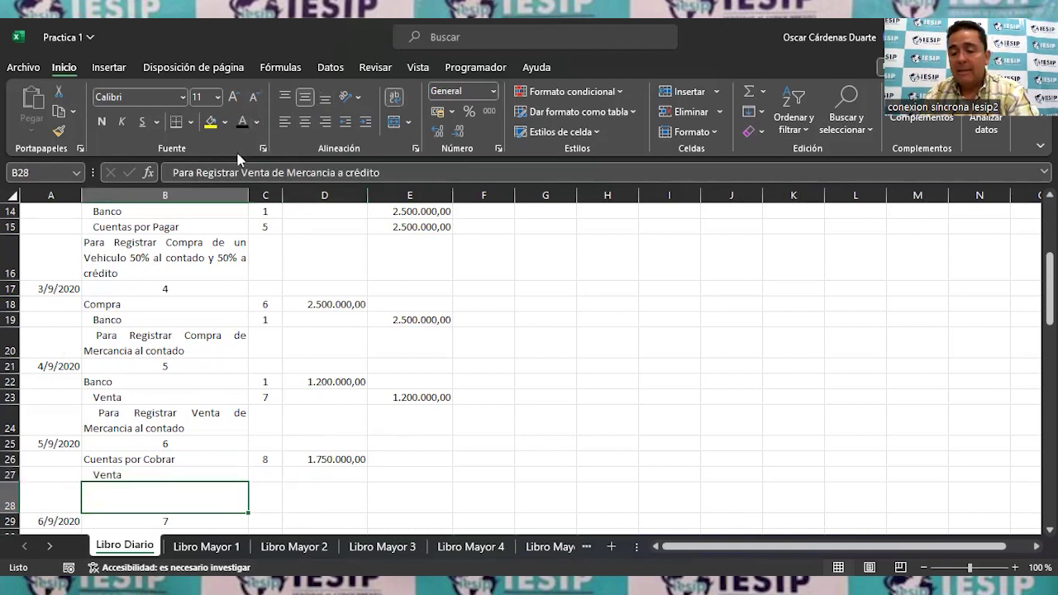
{"action": "key", "text": "Up"}
{"action": "key", "text": "Right"}
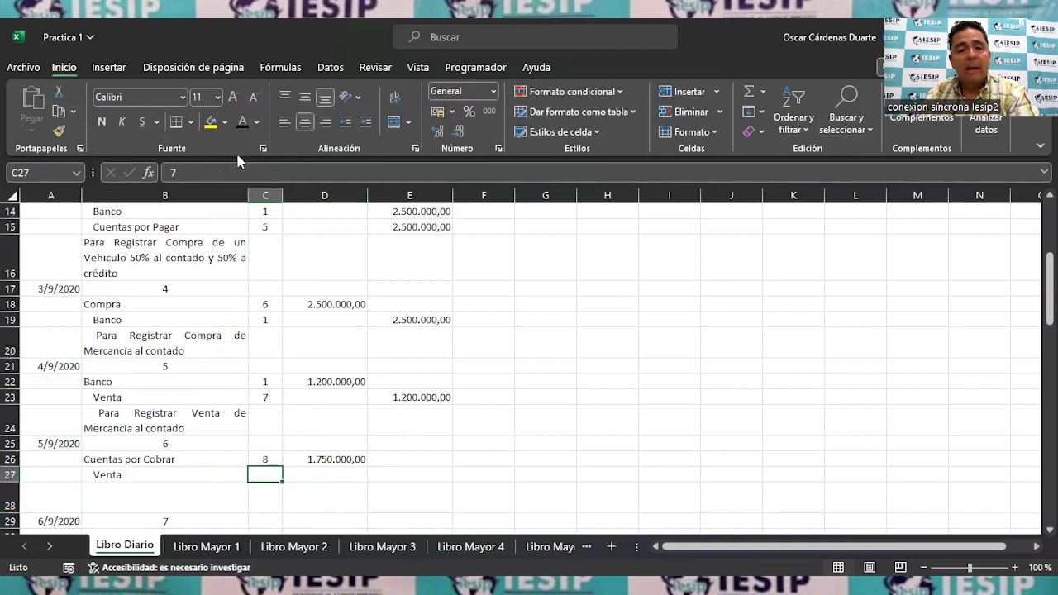
{"action": "left_click", "coordinate": [241, 122]}
Step: Apply the black font colour to entry 6's credit amount in E27 and its description in B28
{"action": "key", "text": "Right"}
{"action": "key", "text": "Right"}
{"action": "left_click", "coordinate": [243, 124]}
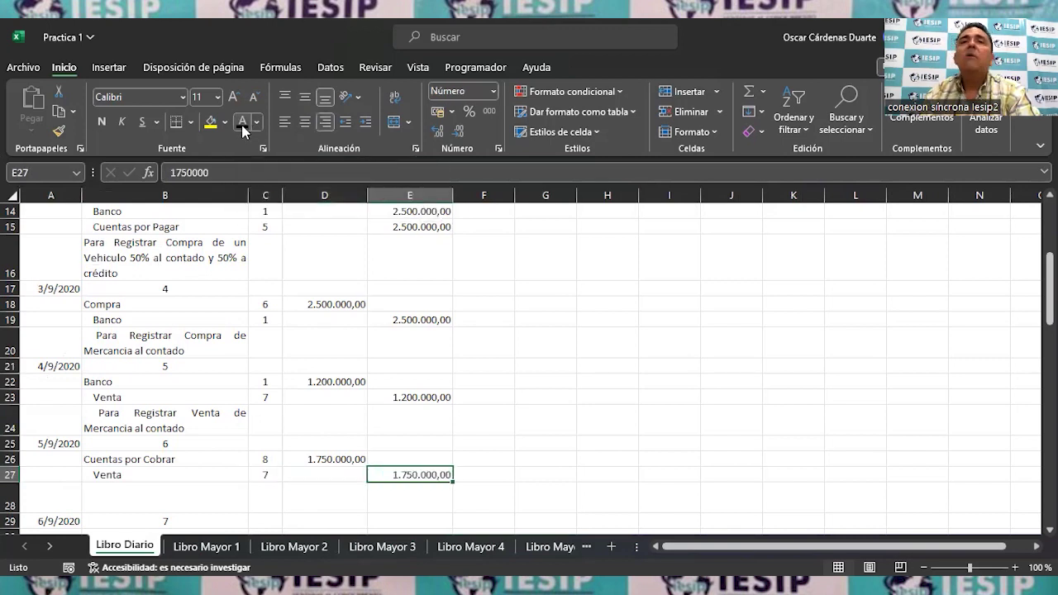
{"action": "left_click", "coordinate": [170, 501]}
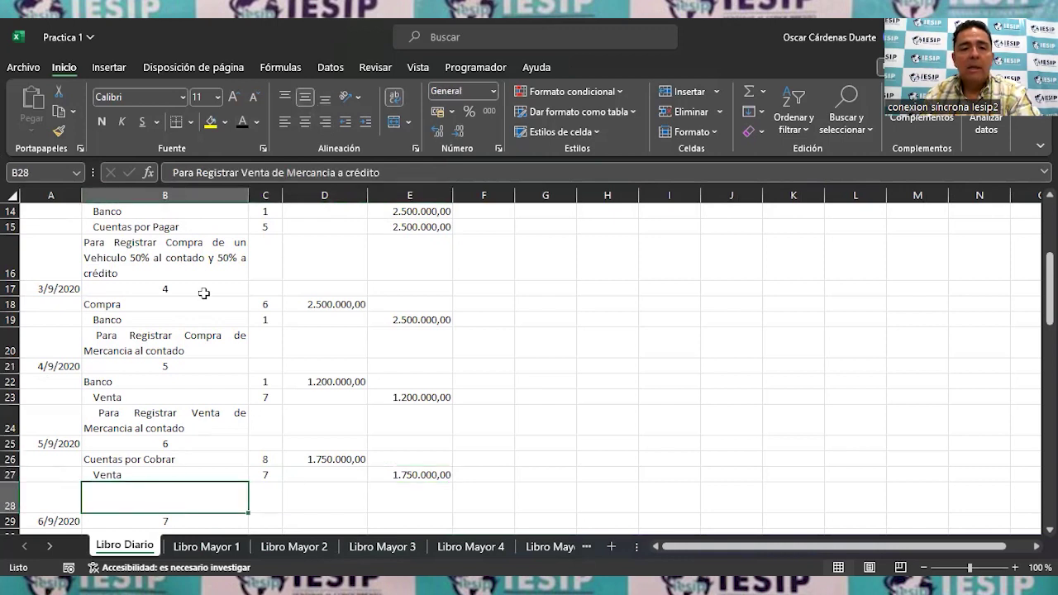
{"action": "left_click", "coordinate": [243, 128]}
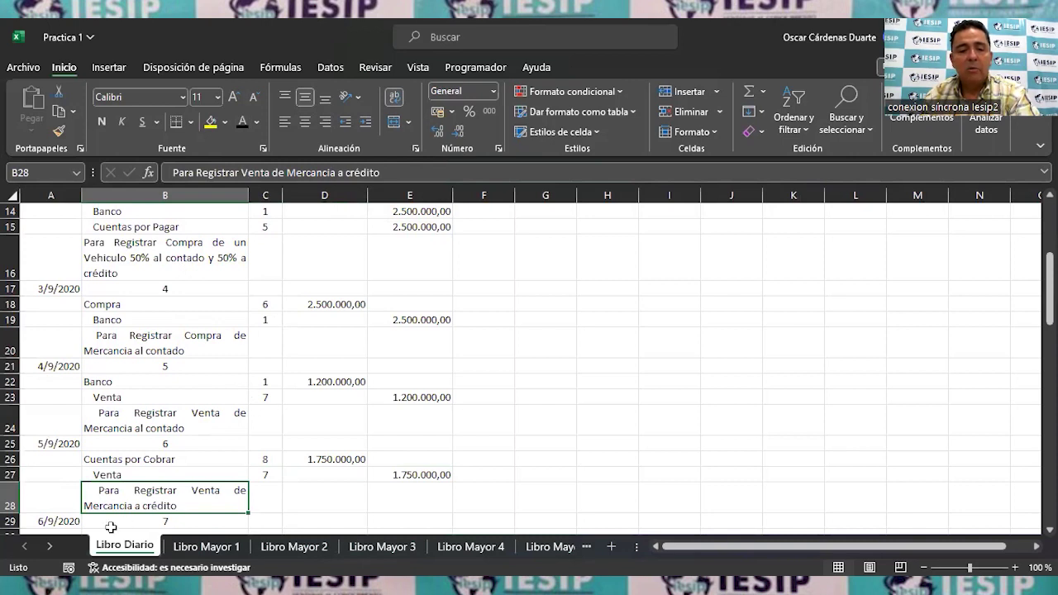
Step: In Libro Mayor 8, apply the black font colour to the Cuentas por Cobrar ledger's detail in B6, reference in C6 and debit amount in D6
{"action": "left_click", "coordinate": [47, 548]}
{"action": "left_click", "coordinate": [47, 547]}
{"action": "left_click", "coordinate": [47, 547]}
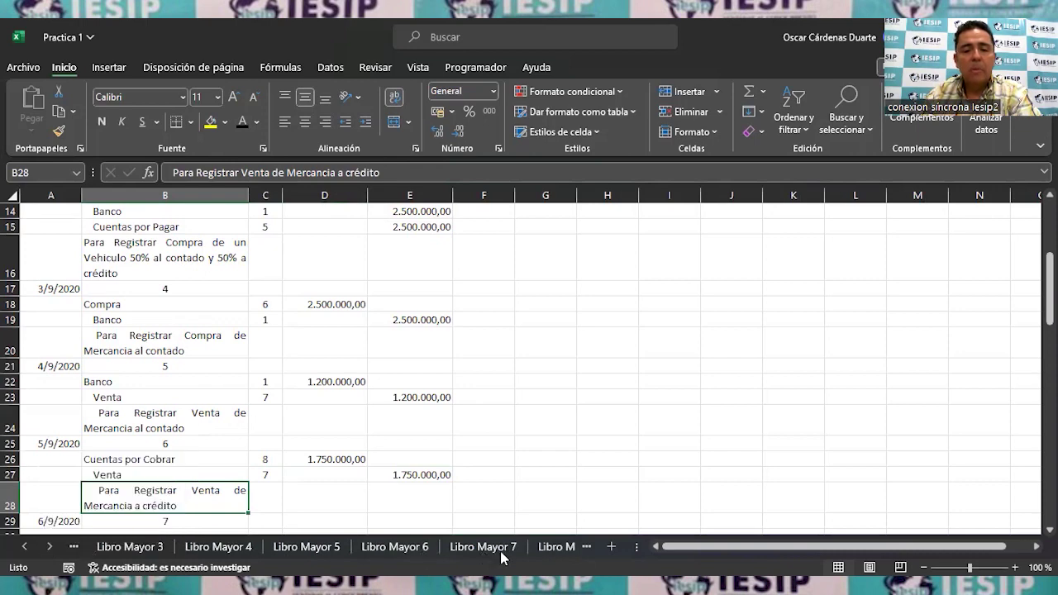
{"action": "left_click", "coordinate": [545, 549]}
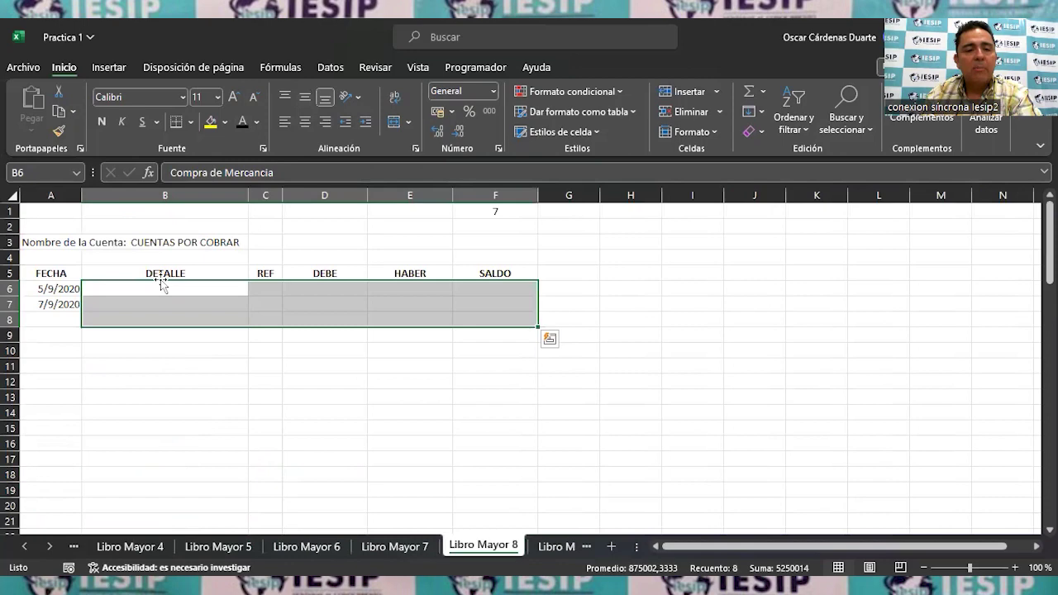
{"action": "left_click", "coordinate": [159, 287]}
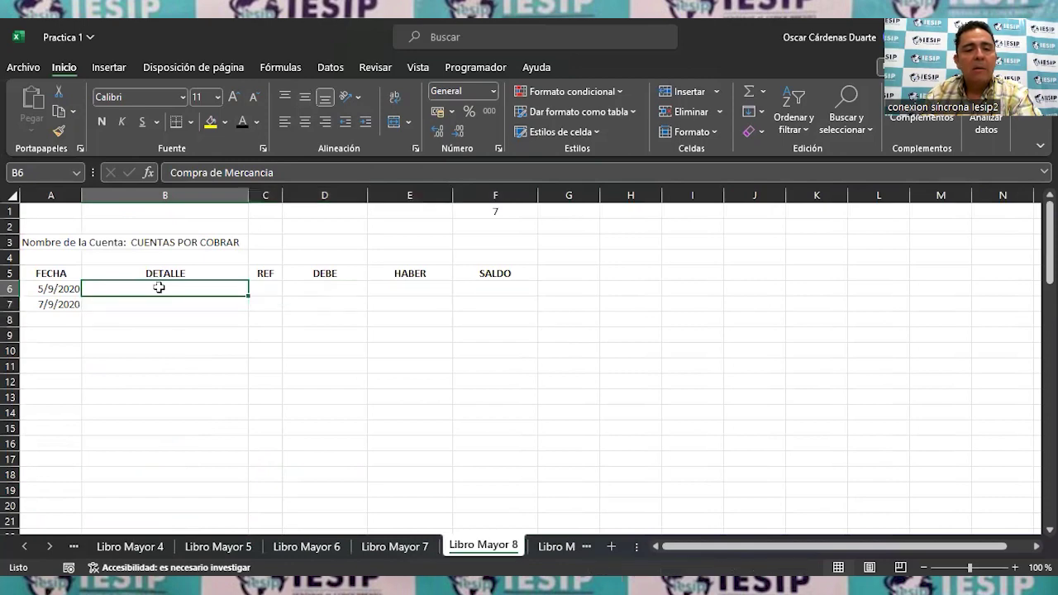
{"action": "left_click", "coordinate": [240, 123]}
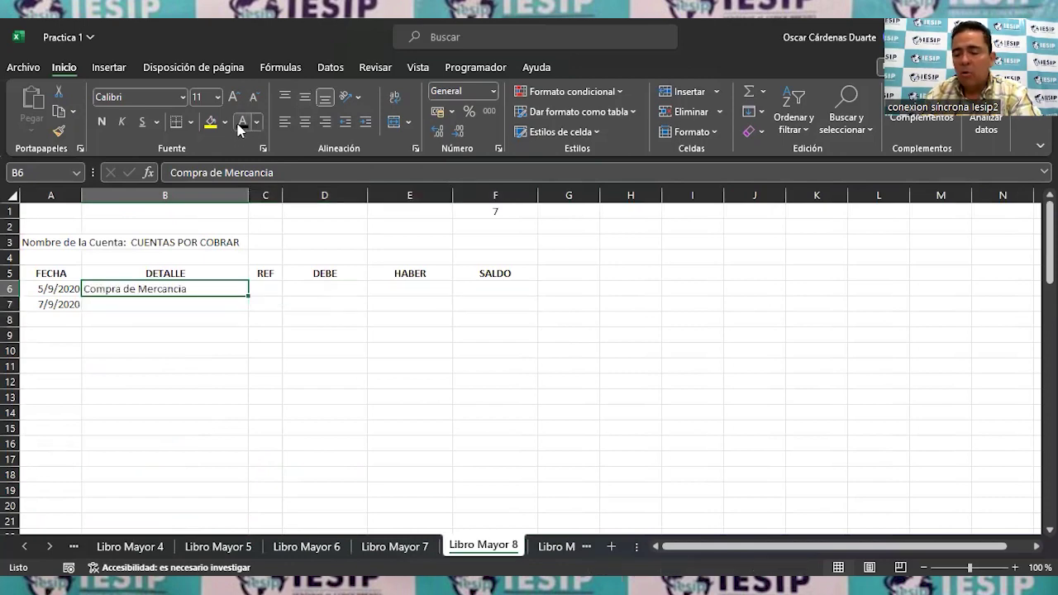
{"action": "left_click", "coordinate": [259, 286]}
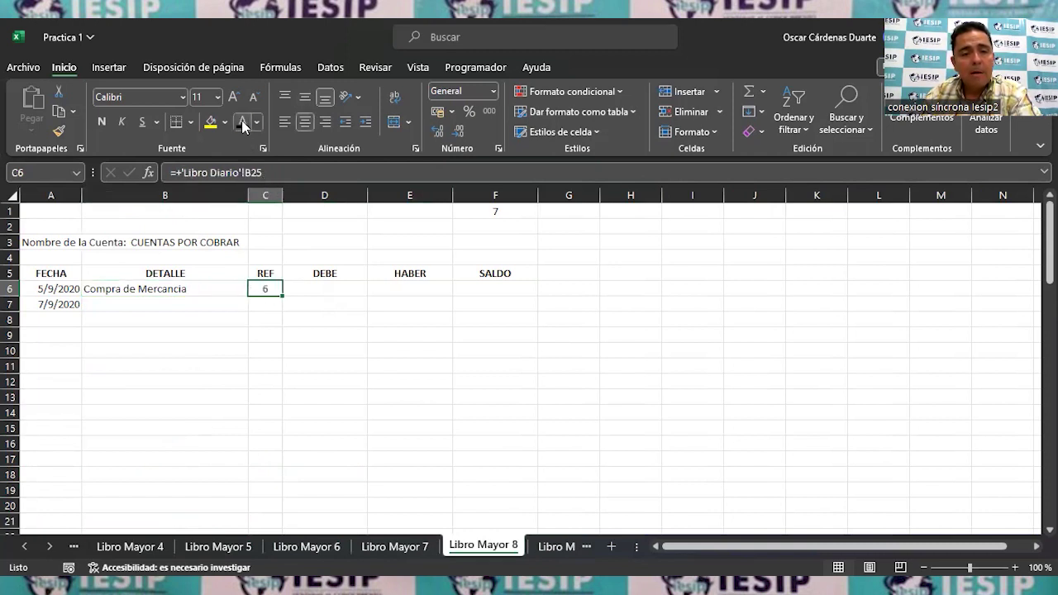
{"action": "key", "text": "Right"}
Step: Change the Cuentas por Cobrar ledger's detail in B6 to "Venta de Mercancia" and apply the black font colour to its balance in F6
{"action": "left_click", "coordinate": [140, 295]}
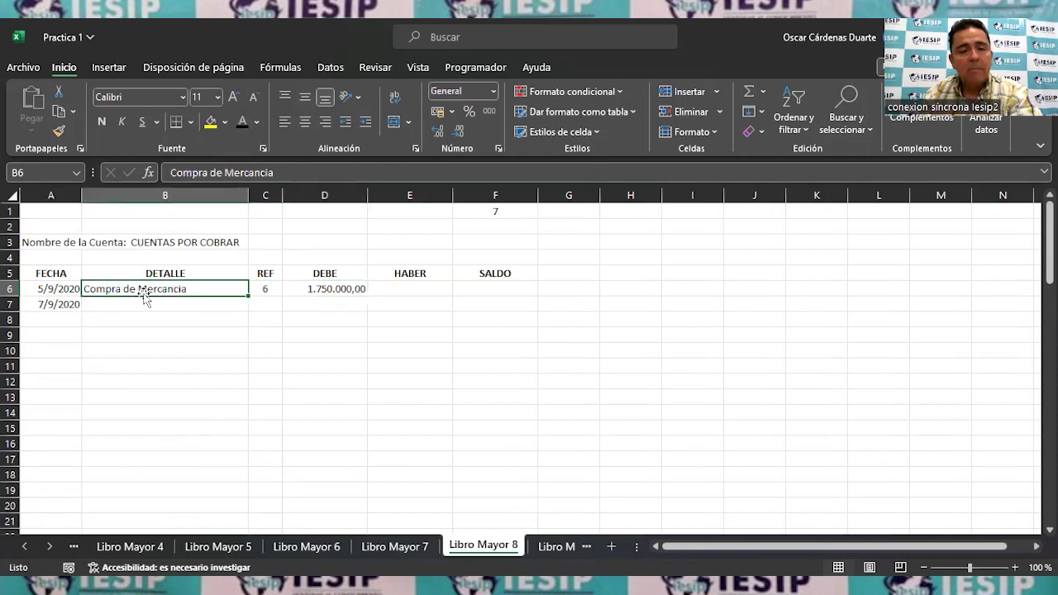
{"action": "type", "text": "v"}
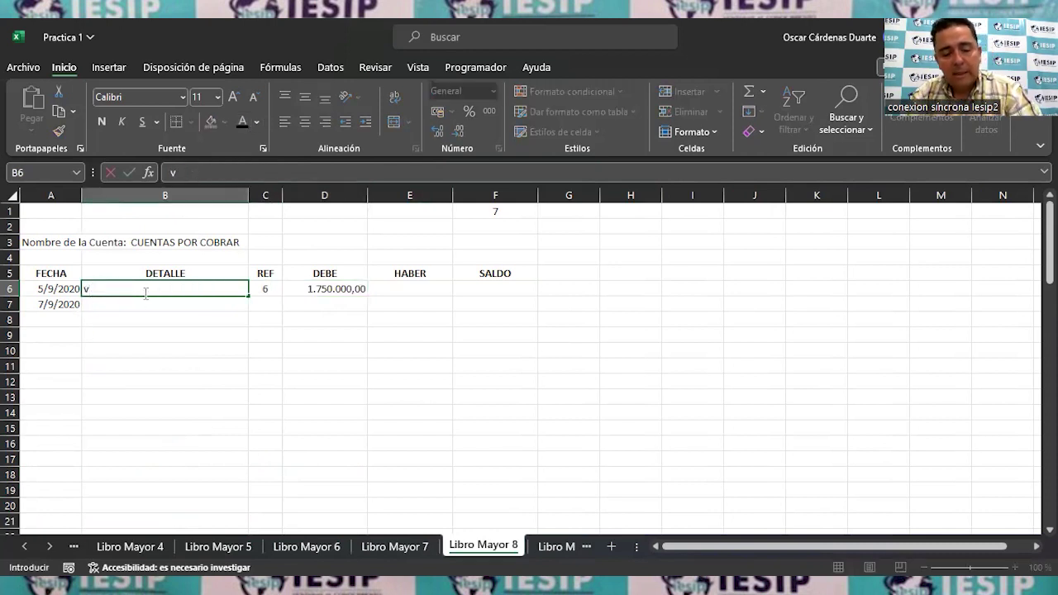
{"action": "type", "text": "ENTA de"}
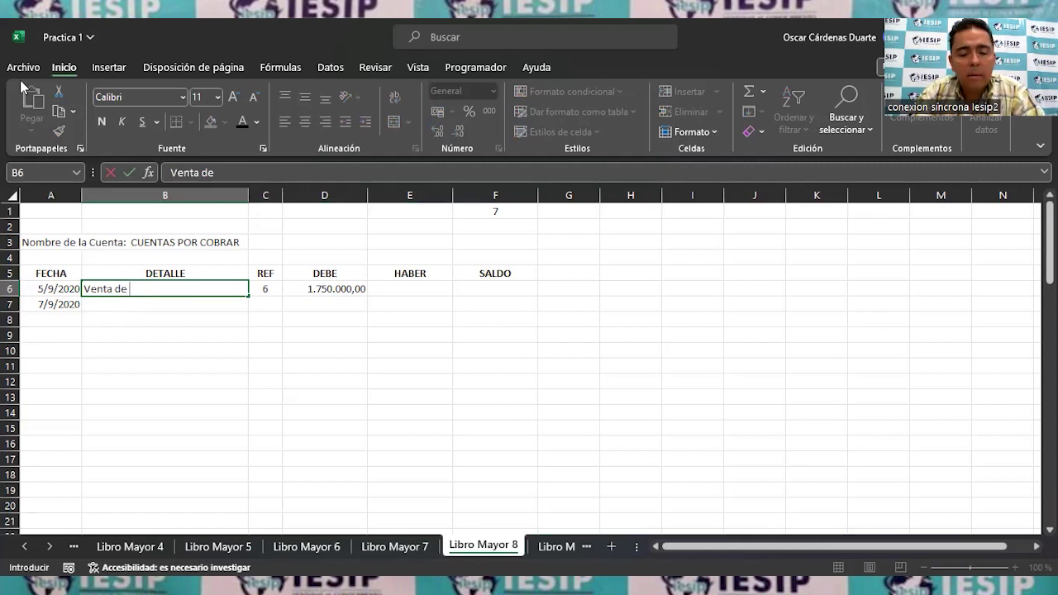
{"action": "type", "text": "Mercancia"}
{"action": "key", "text": "Return"}
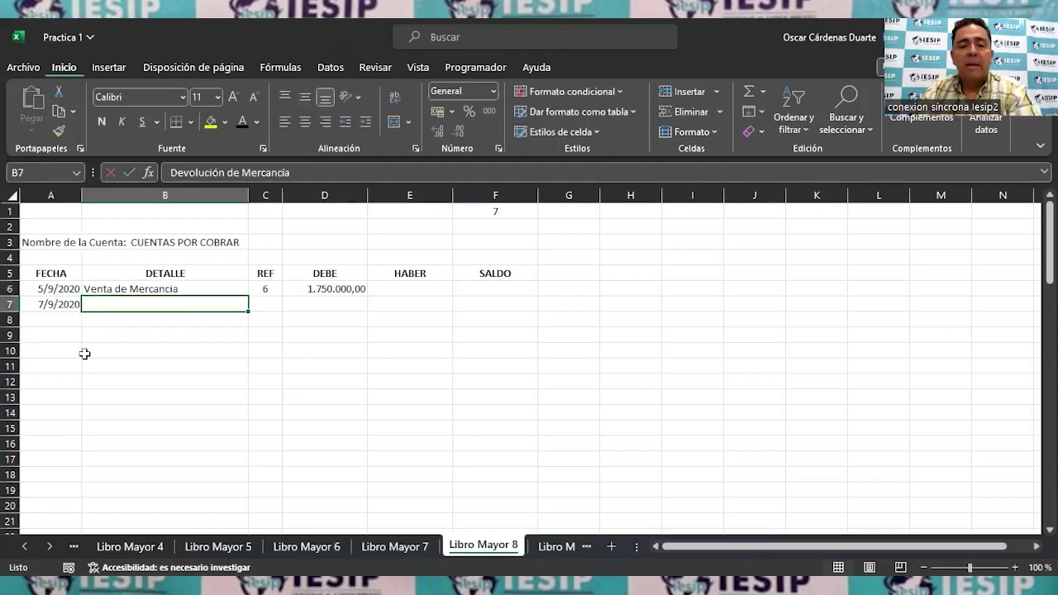
{"action": "left_click", "coordinate": [498, 290]}
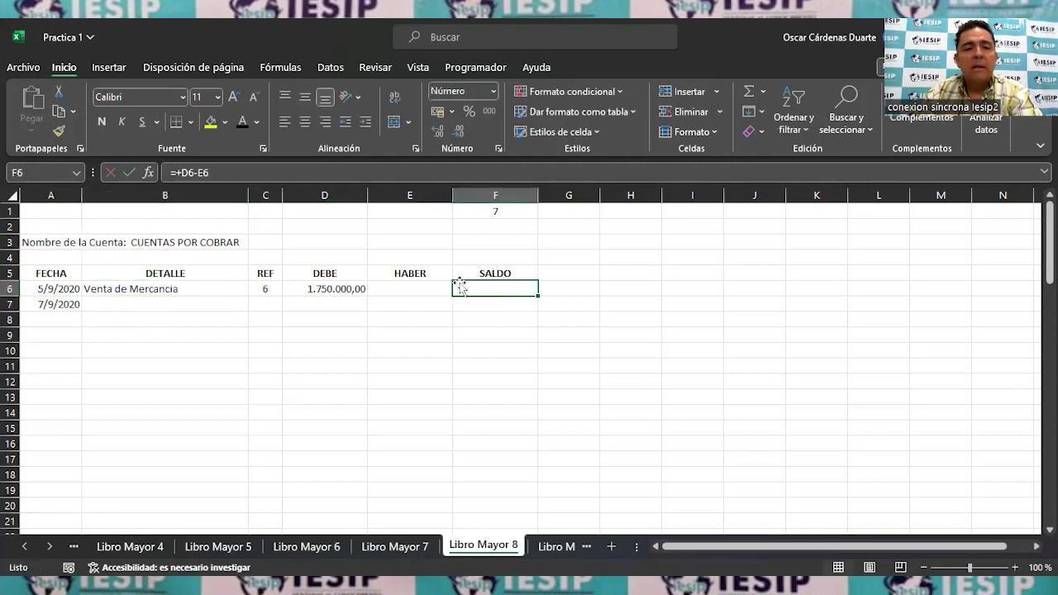
{"action": "left_click", "coordinate": [242, 122]}
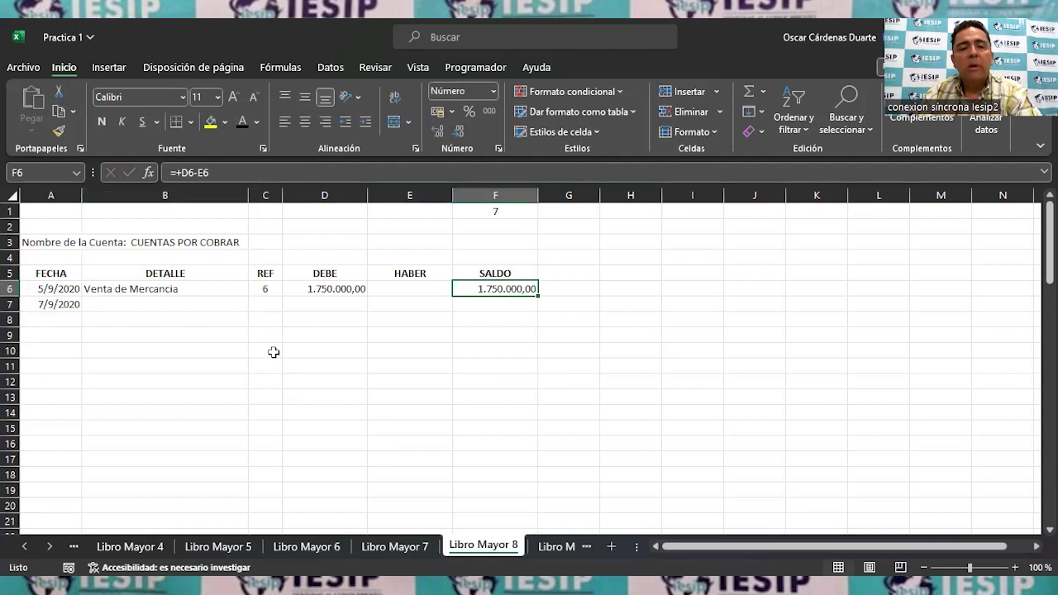
Step: In Libro Mayor 7, apply the black font colour to the Venta ledger's detail in B7, reference in C7, credit in E7 and balance in F7
{"action": "left_click", "coordinate": [374, 548]}
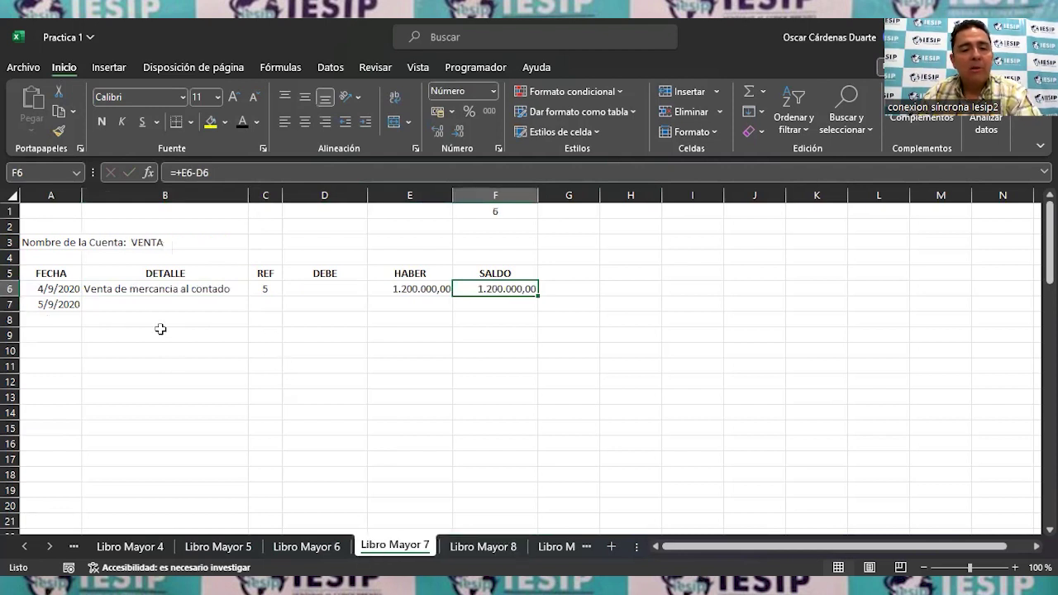
{"action": "left_click", "coordinate": [159, 304]}
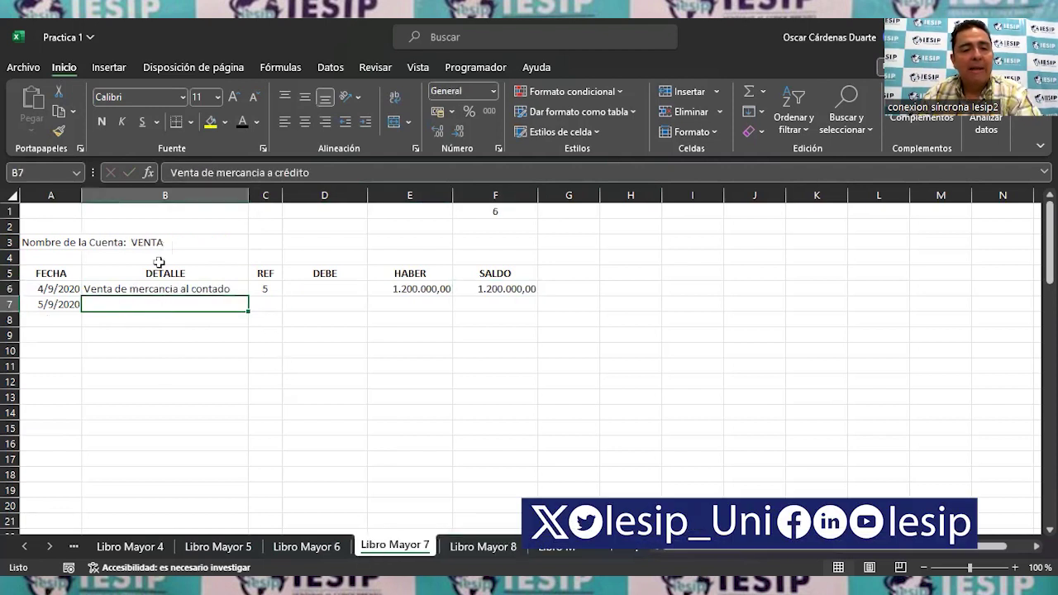
{"action": "left_click", "coordinate": [242, 122]}
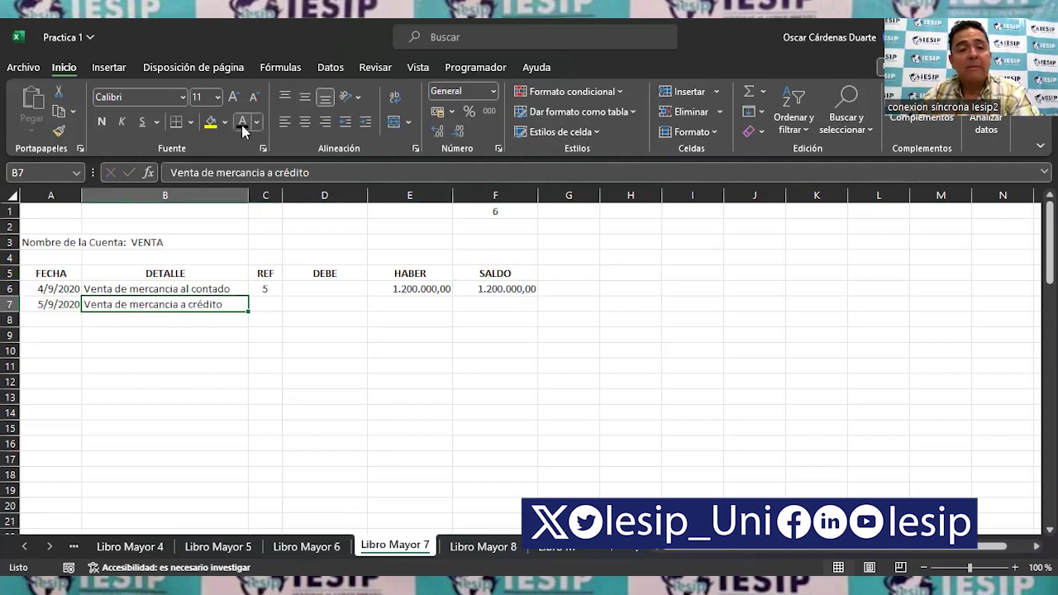
{"action": "key", "text": "Right"}
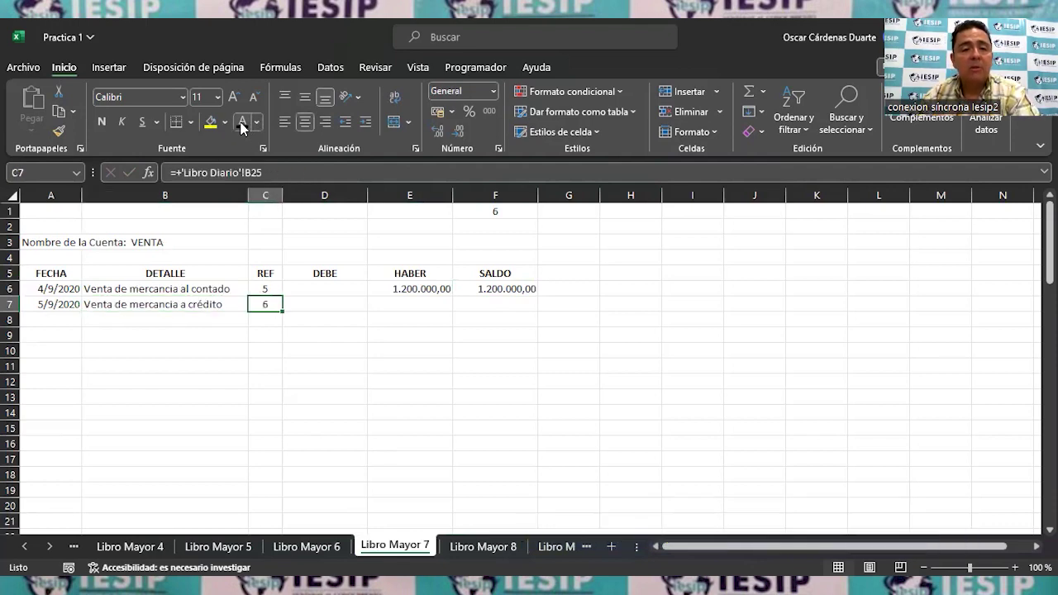
{"action": "key", "text": "Right"}
{"action": "key", "text": "Right"}
{"action": "left_click", "coordinate": [242, 122]}
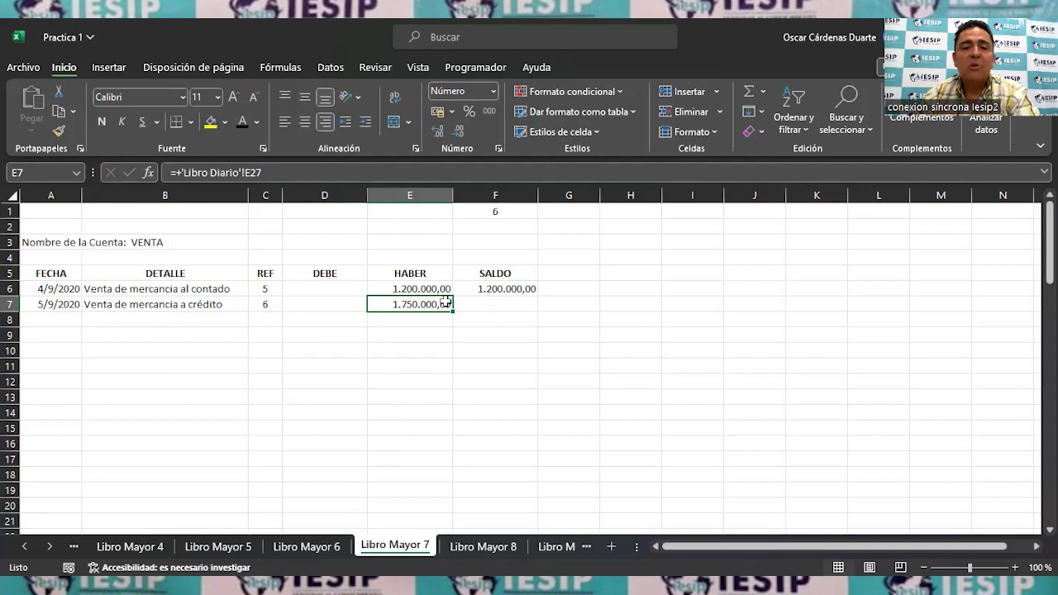
{"action": "left_click", "coordinate": [507, 305]}
{"action": "left_click", "coordinate": [242, 121]}
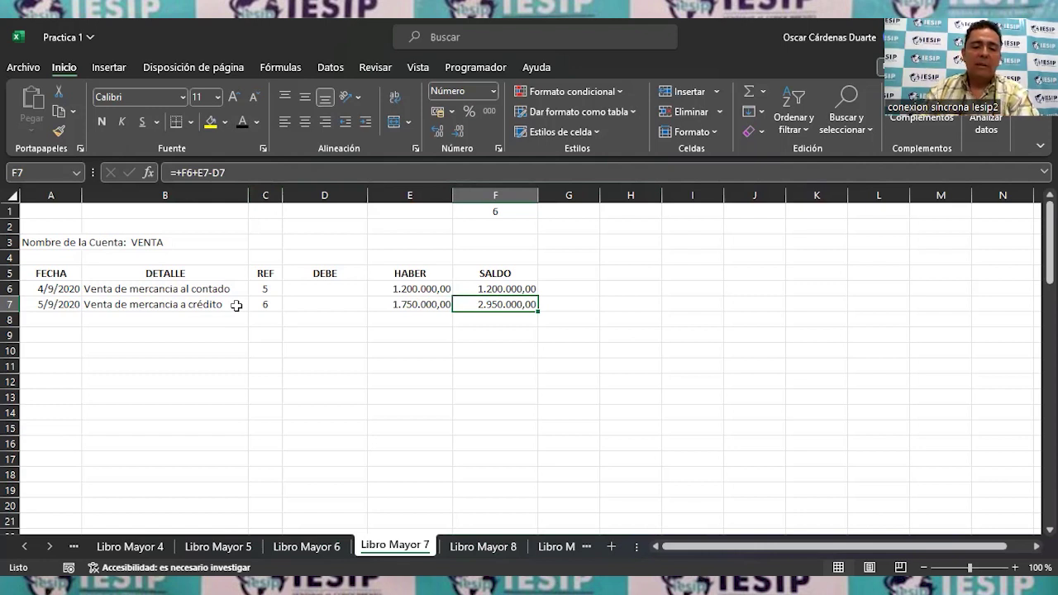
Step: In Libro Diario, apply the black font colour to entry 7's Devoluciones en Venta account in B30, reference in C30 and debit amount in D30
{"action": "left_click", "coordinate": [26, 549]}
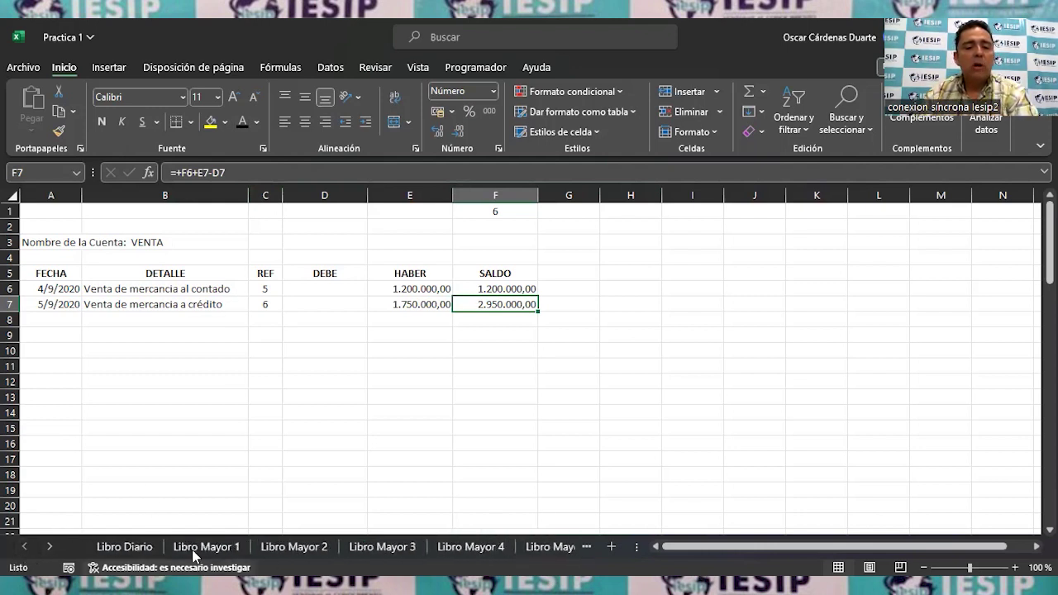
{"action": "left_click", "coordinate": [128, 546]}
{"action": "scroll", "coordinate": [354, 472], "scroll_direction": "down", "scroll_amount": 2}
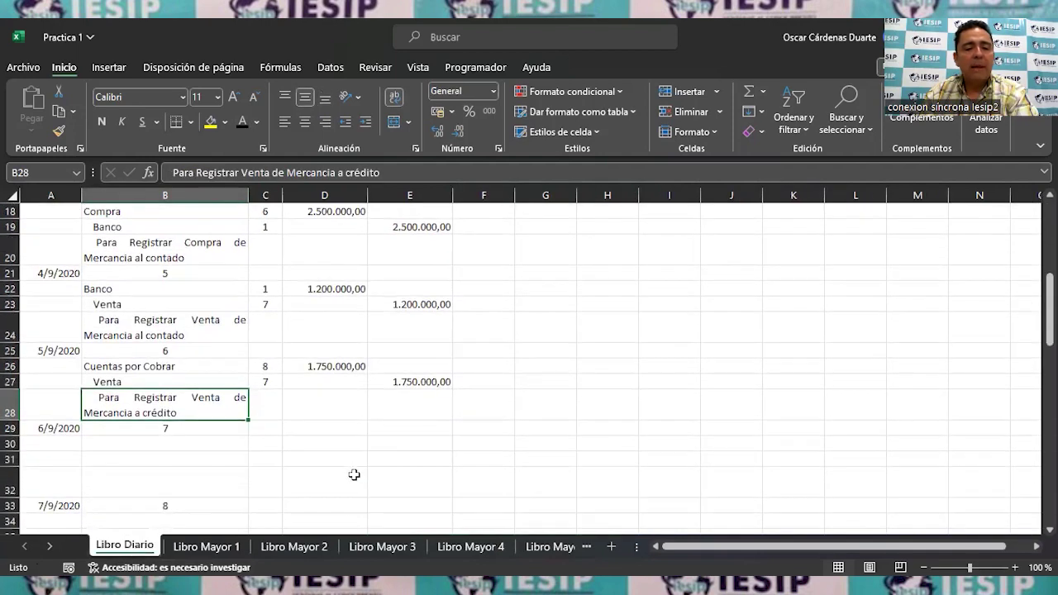
{"action": "scroll", "coordinate": [354, 502], "scroll_direction": "down", "scroll_amount": 1}
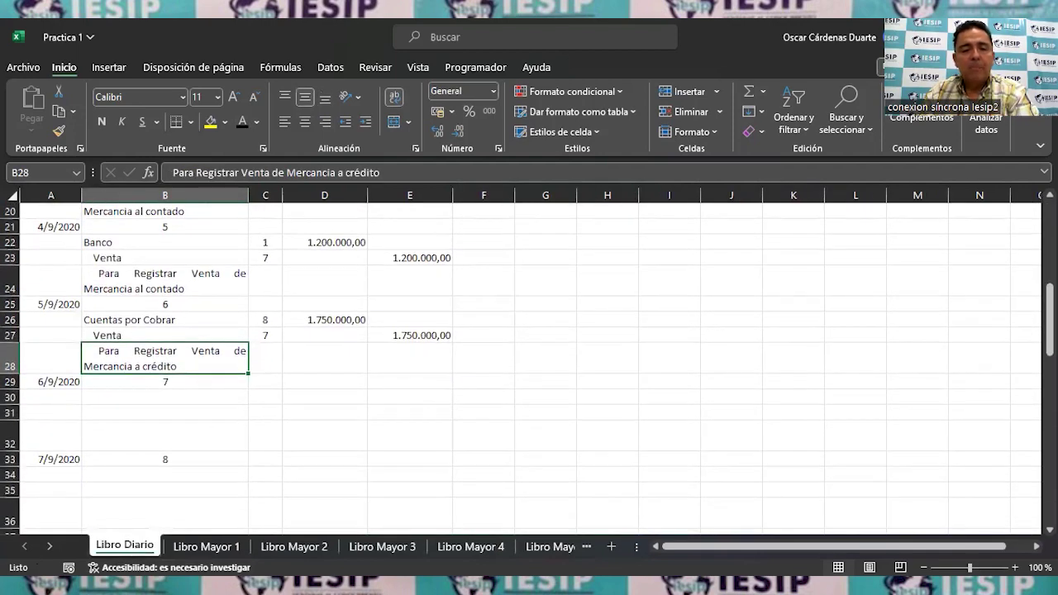
{"action": "key", "text": "alt+Tab"}
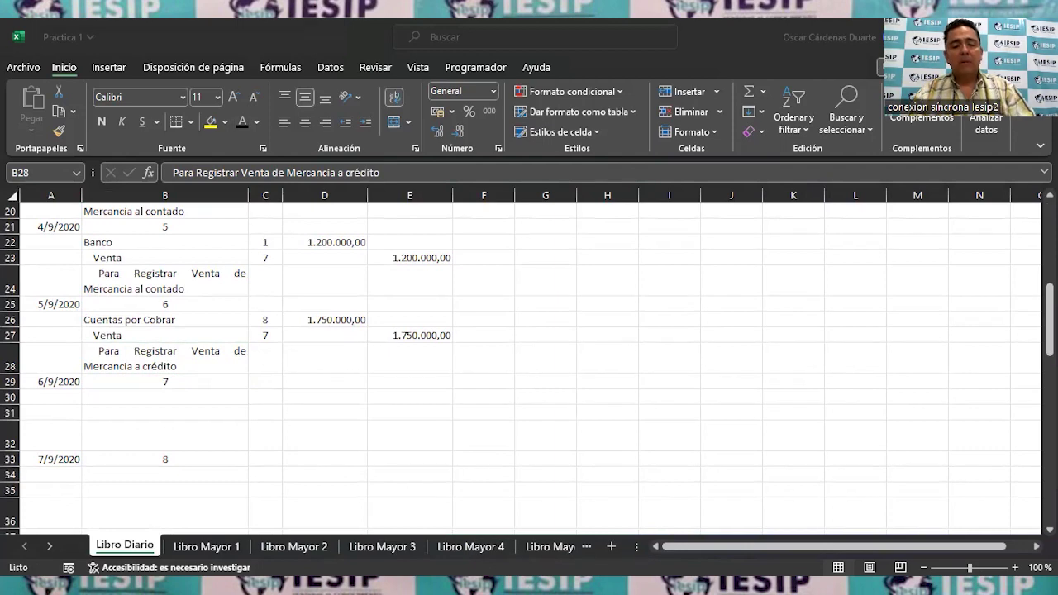
{"action": "key", "text": "alt+Tab"}
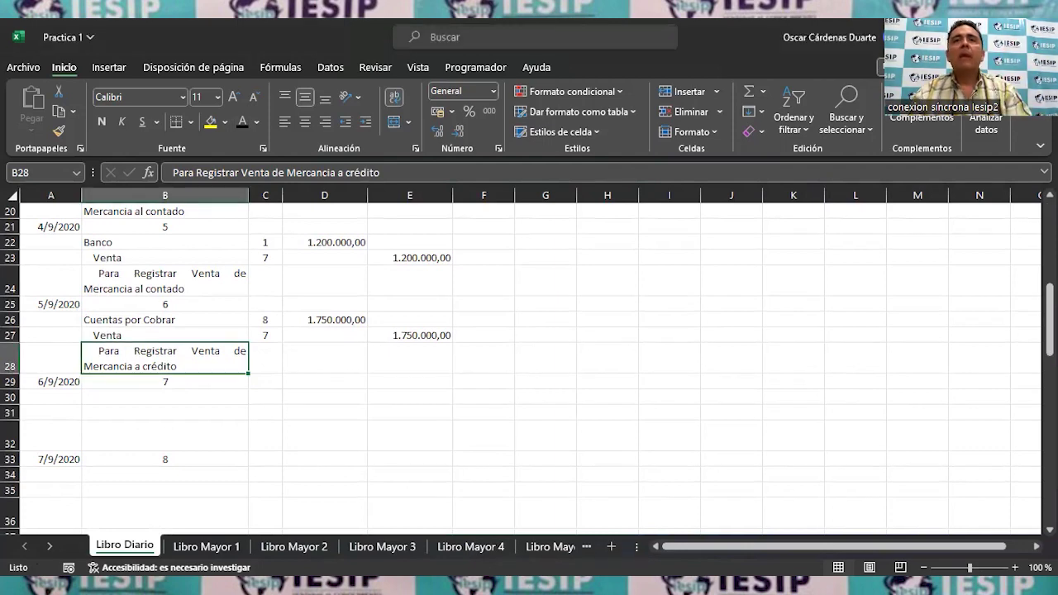
{"action": "left_click", "coordinate": [116, 396]}
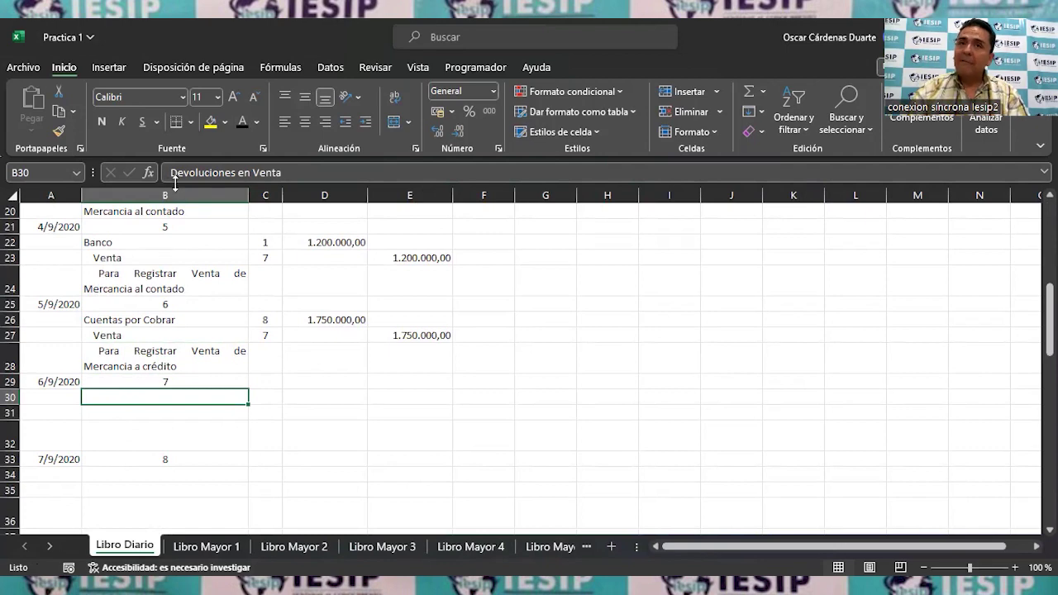
{"action": "left_click", "coordinate": [242, 122]}
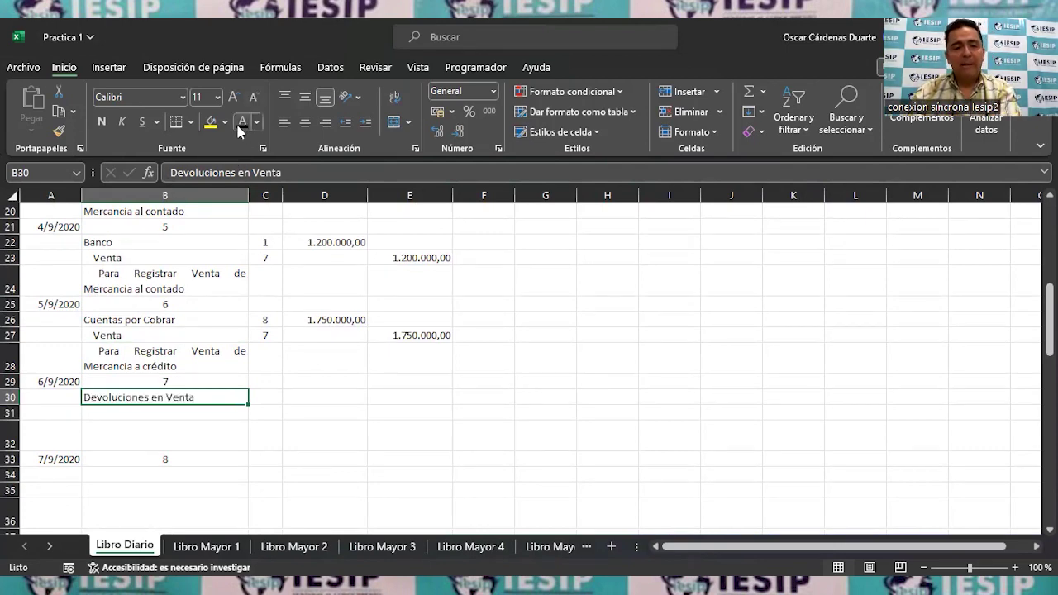
{"action": "key", "text": "Right"}
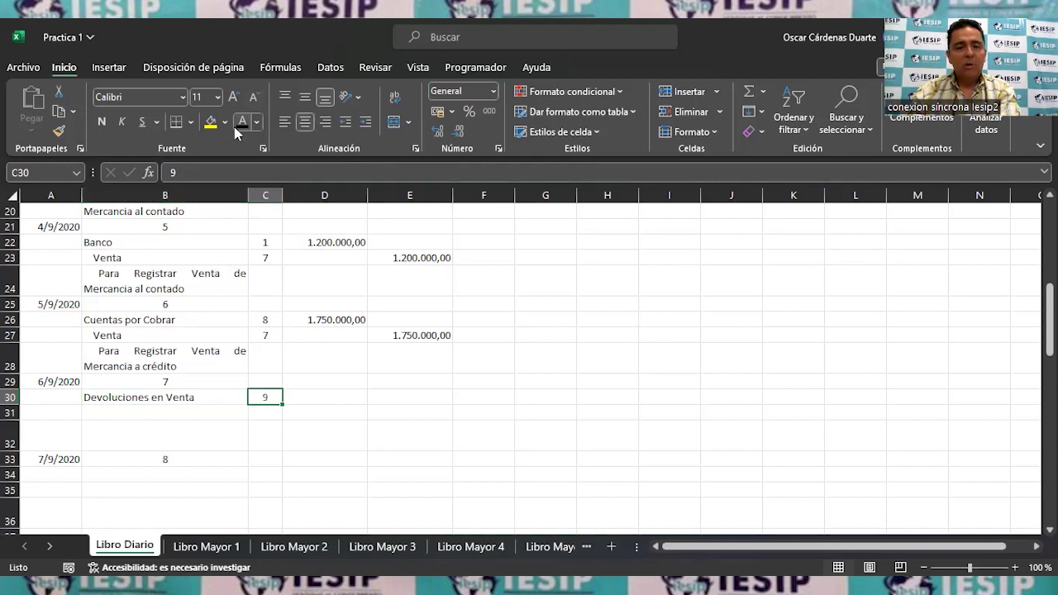
{"action": "key", "text": "Right"}
{"action": "left_click", "coordinate": [235, 128]}
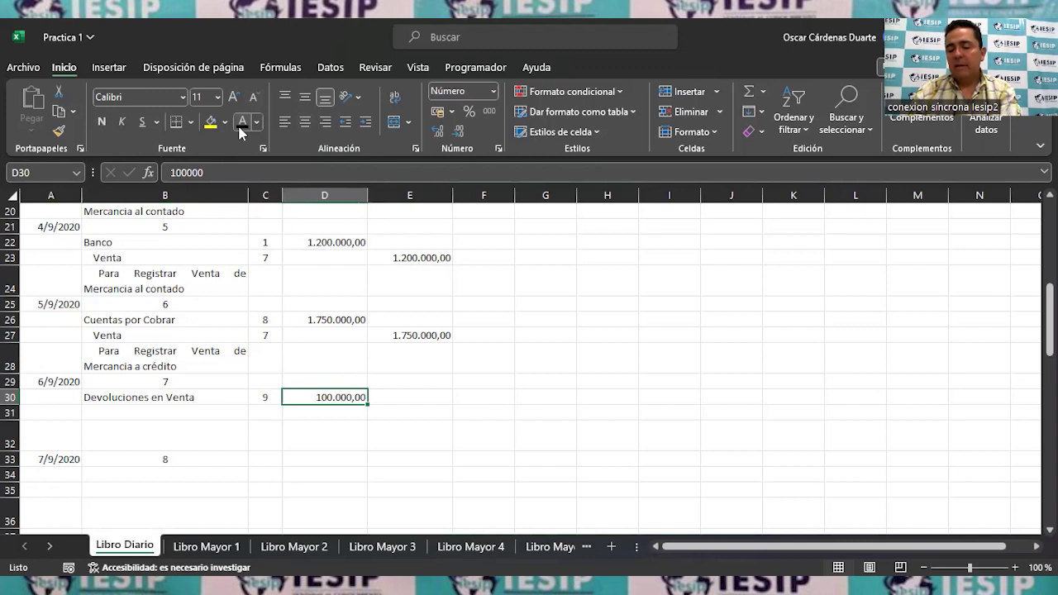
Step: Apply the black font colour to entry 7's Banco account in B31, its reference in C31 and credit amount in E31
{"action": "key", "text": "Left"}
{"action": "key", "text": "Left"}
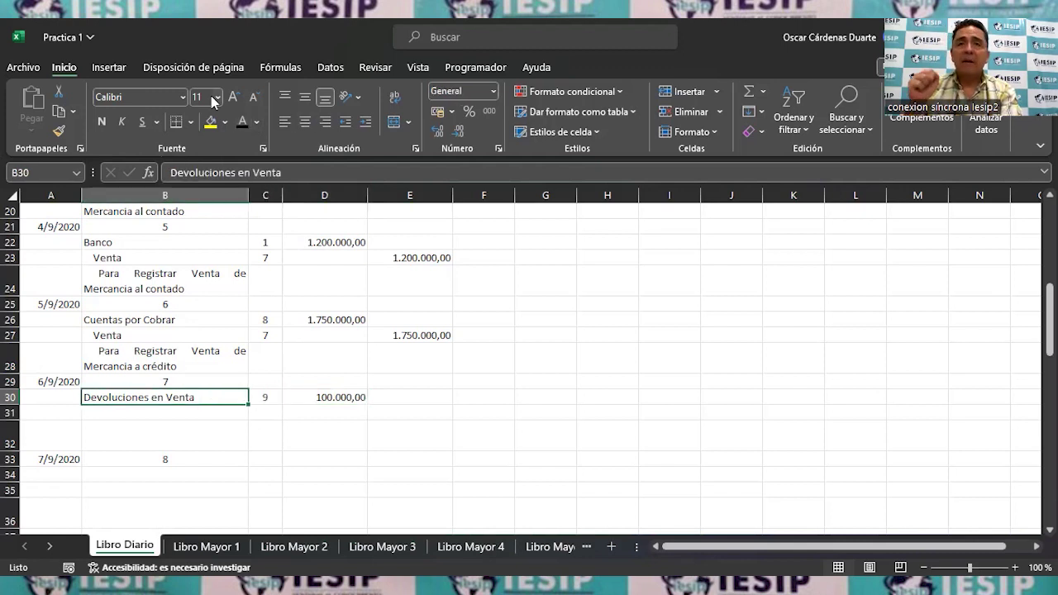
{"action": "key", "text": "Down"}
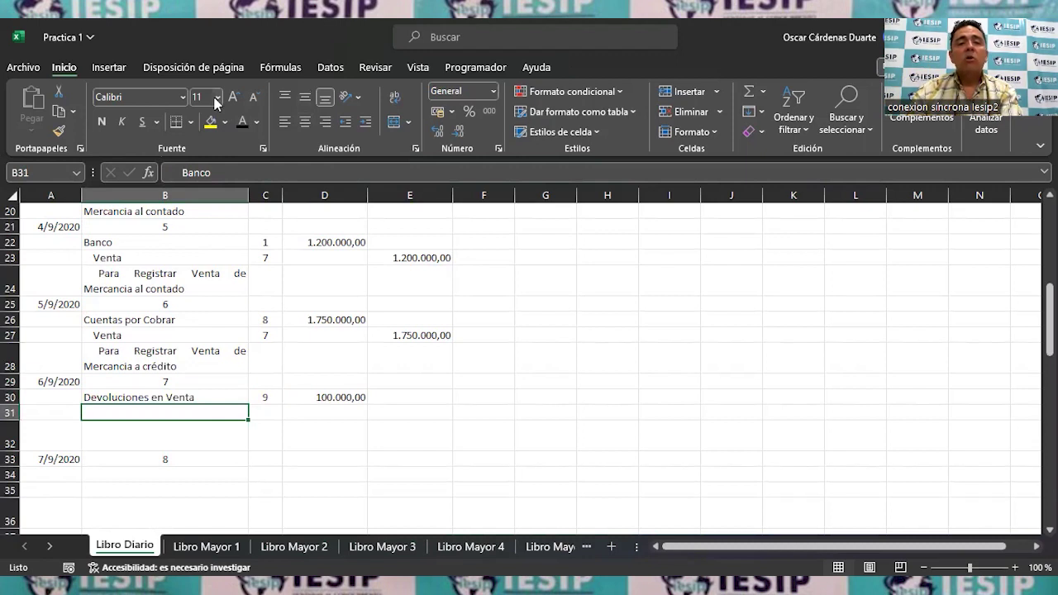
{"action": "left_click", "coordinate": [242, 123]}
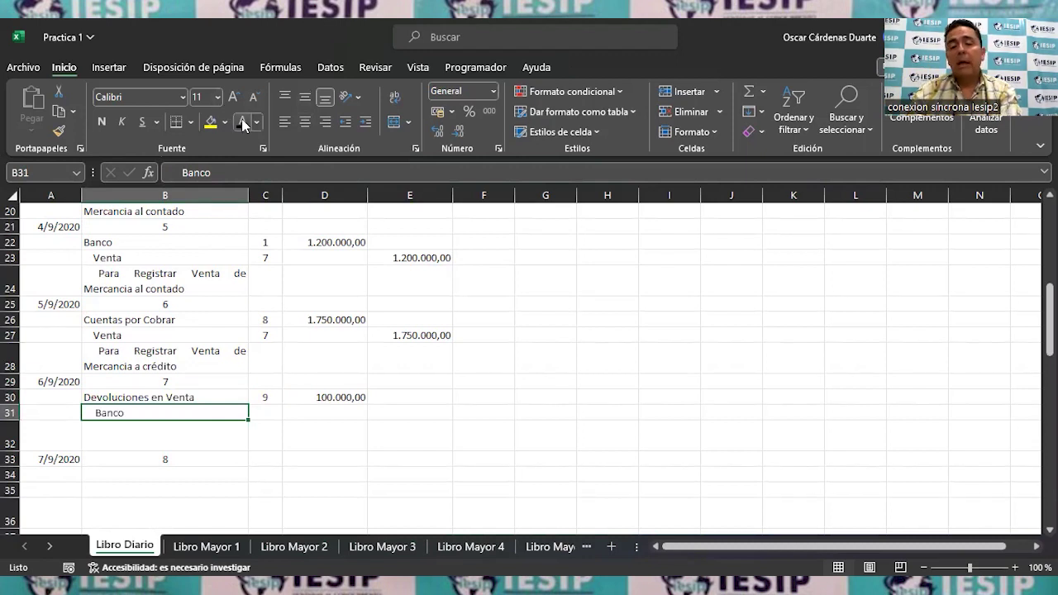
{"action": "key", "text": "Right"}
{"action": "left_click", "coordinate": [242, 122]}
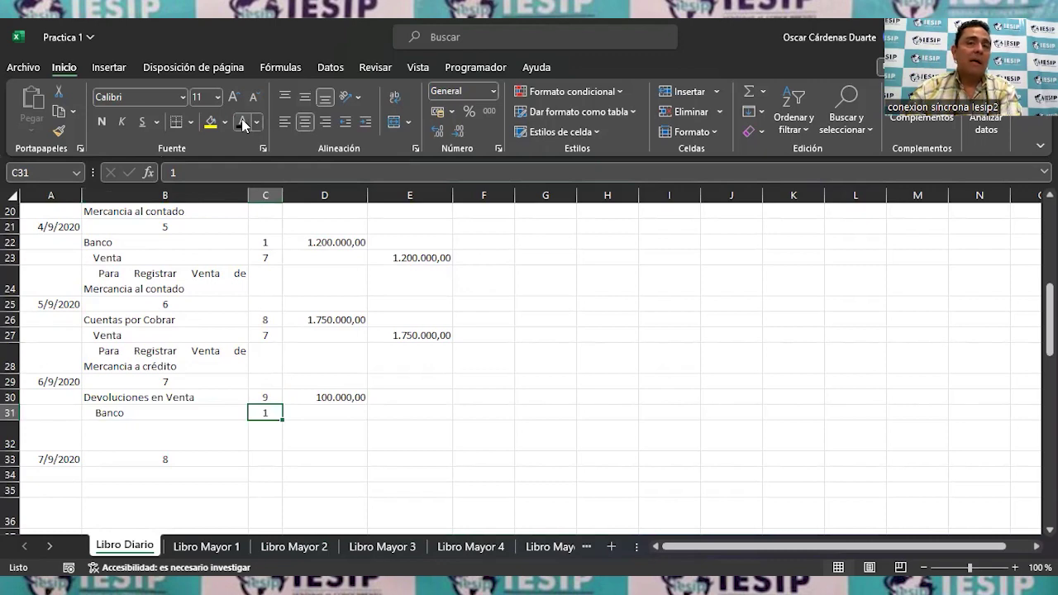
{"action": "key", "text": "Right"}
{"action": "key", "text": "Right"}
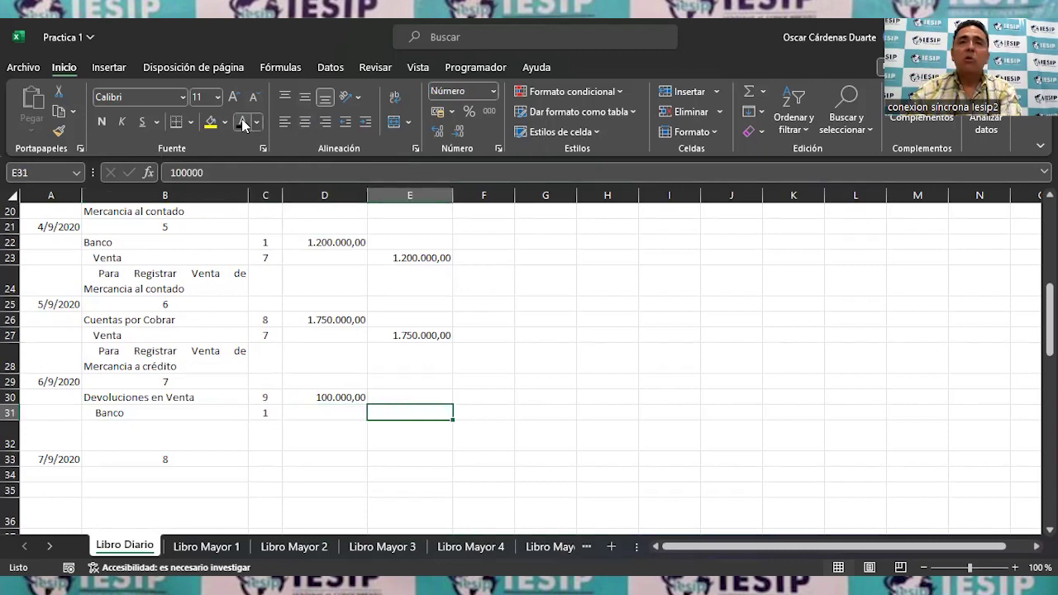
{"action": "left_click", "coordinate": [243, 122]}
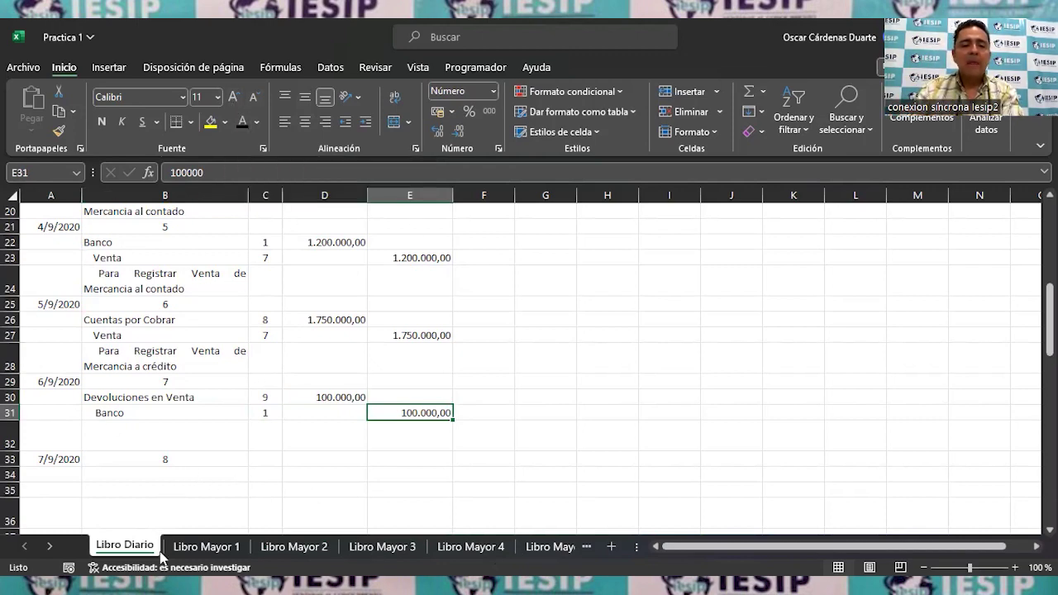
Step: In Libro Mayor 1, apply the black font colour to the Banco ledger's detail in B11, reference in C11, credit in E11 and balance in F11
{"action": "left_click", "coordinate": [196, 548]}
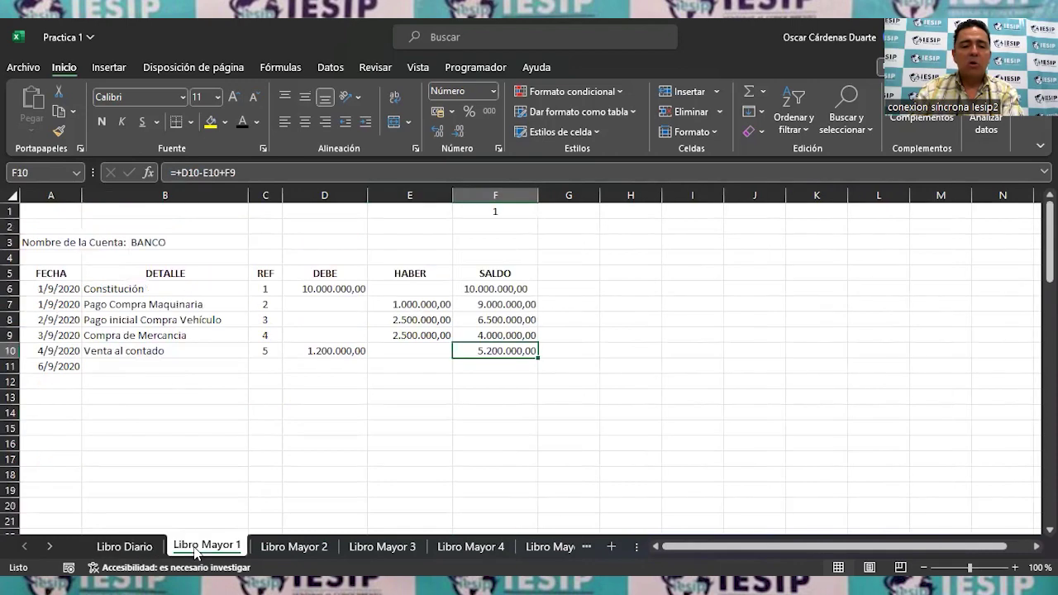
{"action": "left_click", "coordinate": [155, 367]}
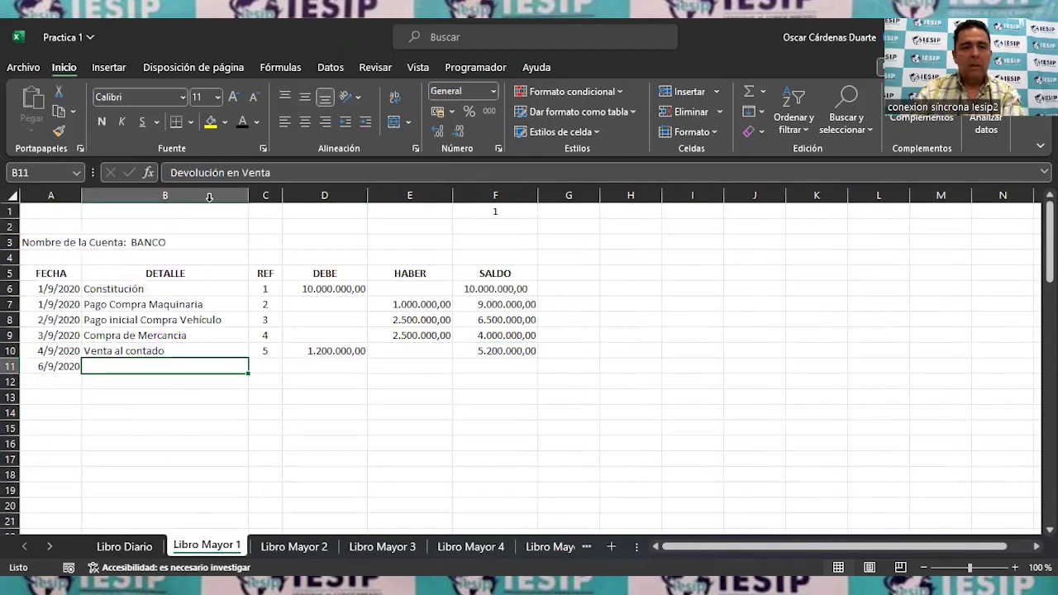
{"action": "left_click", "coordinate": [244, 122]}
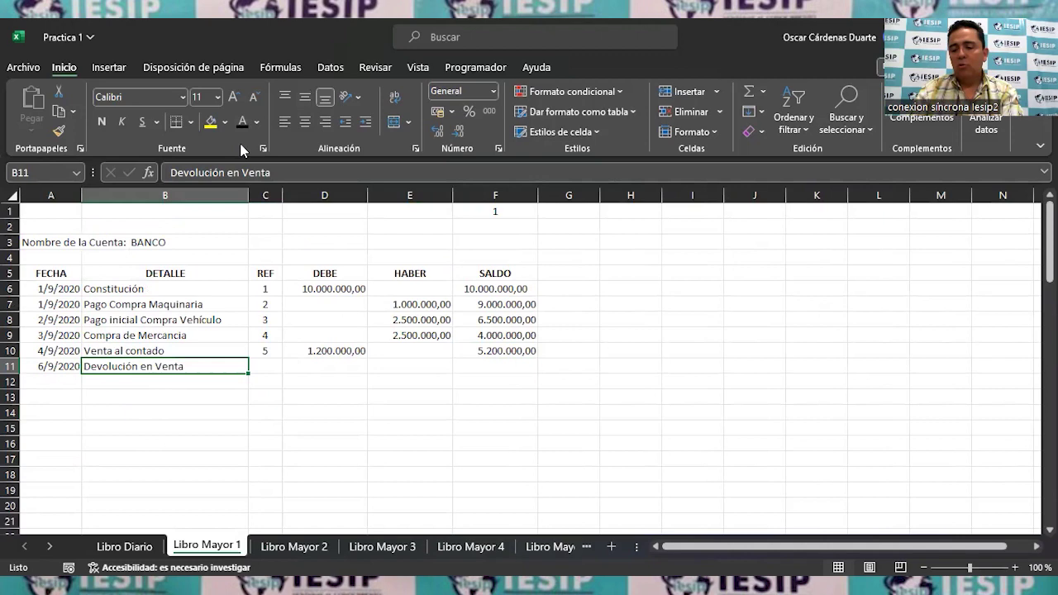
{"action": "key", "text": "Right"}
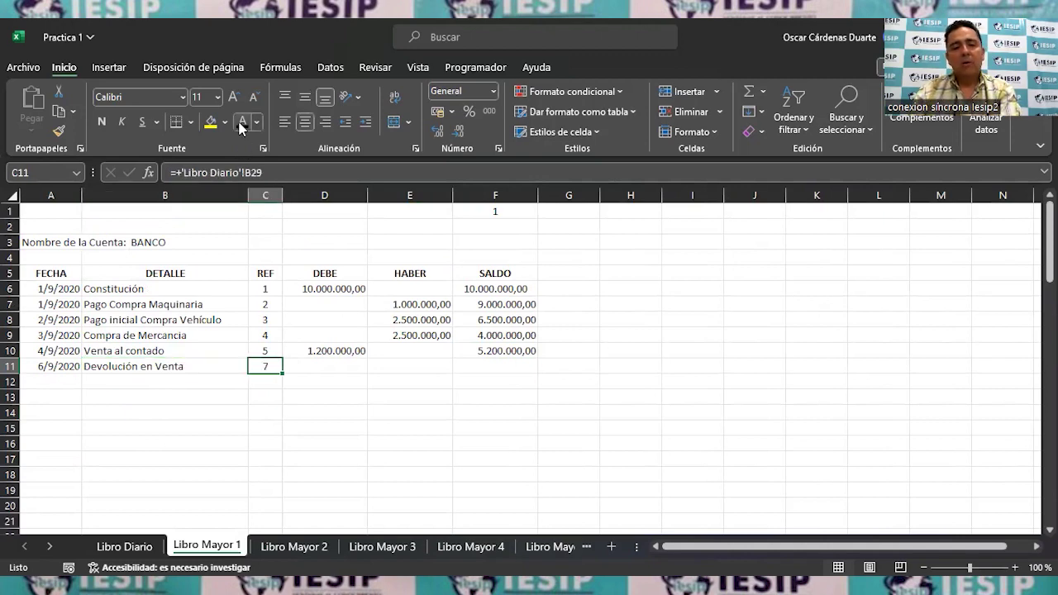
{"action": "key", "text": "Right"}
{"action": "key", "text": "Right"}
{"action": "left_click", "coordinate": [243, 122]}
{"action": "key", "text": "Right"}
{"action": "left_click", "coordinate": [239, 122]}
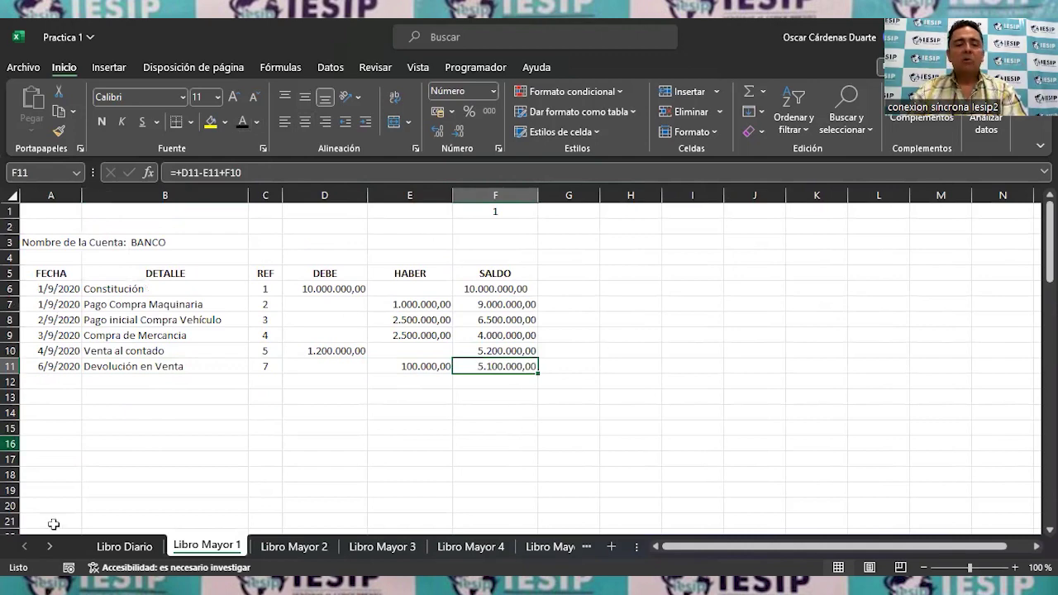
Step: In Libro Mayor 9, apply the black font colour to the Devoluciones en Venta ledger's first detail in B6 and its reference in C6
{"action": "left_click", "coordinate": [125, 547]}
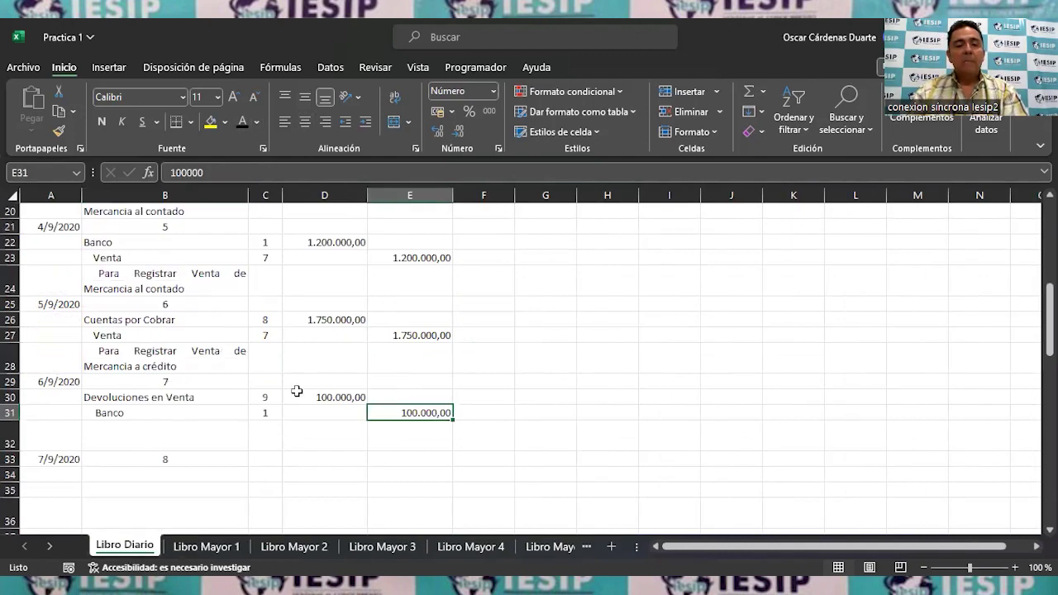
{"action": "left_click", "coordinate": [48, 547]}
{"action": "left_click", "coordinate": [49, 547]}
{"action": "left_click", "coordinate": [49, 548]}
{"action": "left_click", "coordinate": [48, 547]}
{"action": "left_click", "coordinate": [48, 547]}
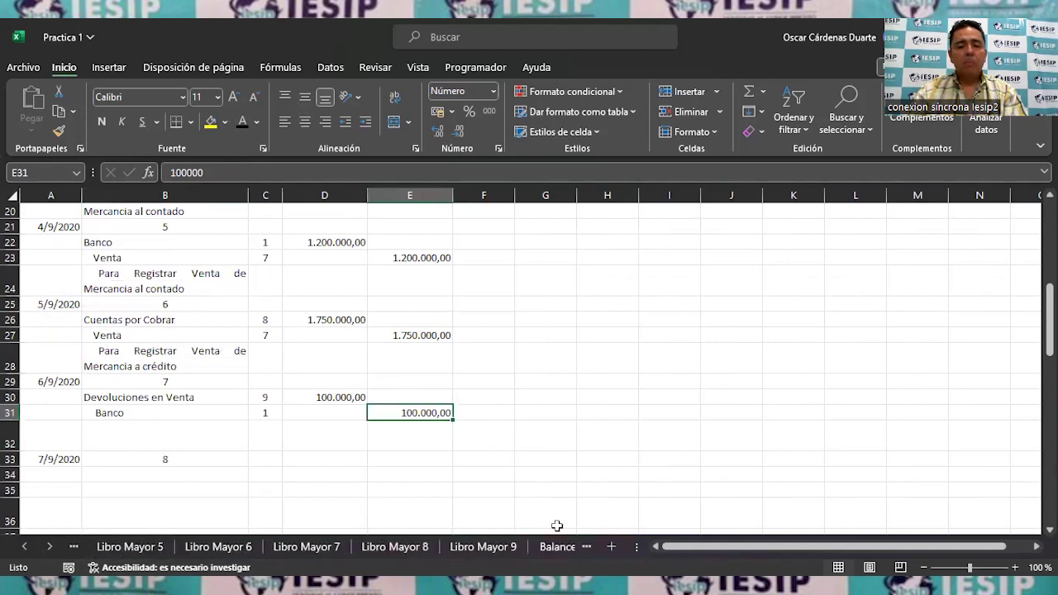
{"action": "left_click", "coordinate": [496, 547]}
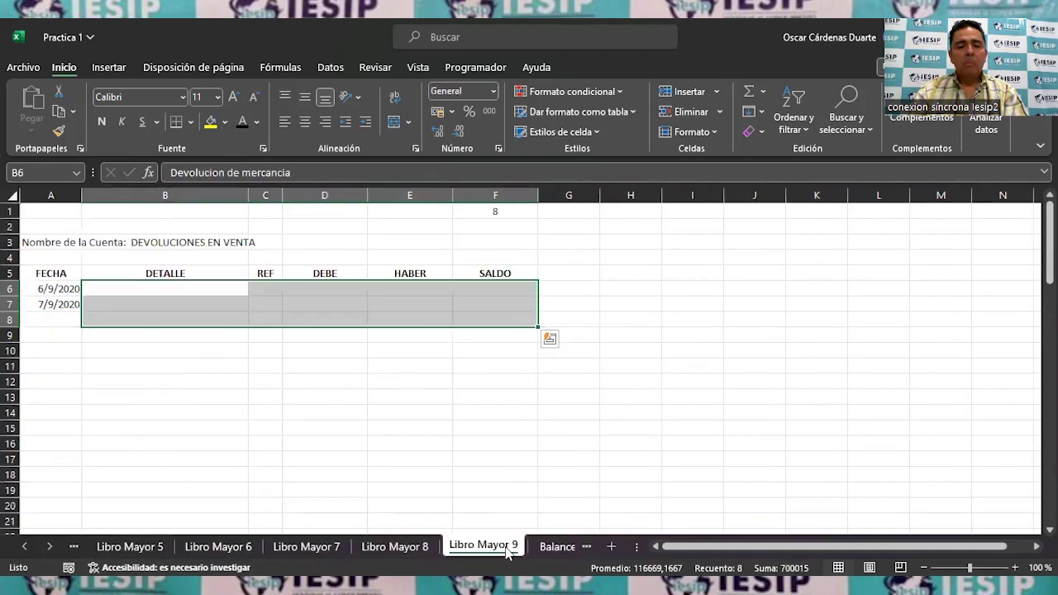
{"action": "left_click", "coordinate": [165, 287]}
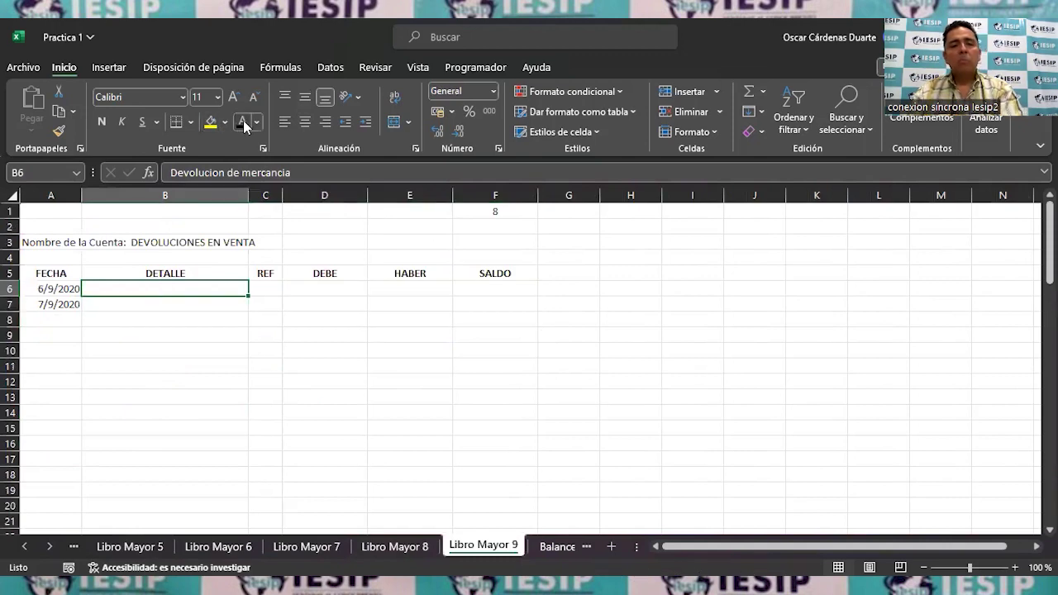
{"action": "left_click", "coordinate": [242, 122]}
{"action": "key", "text": "Right"}
{"action": "left_click", "coordinate": [242, 122]}
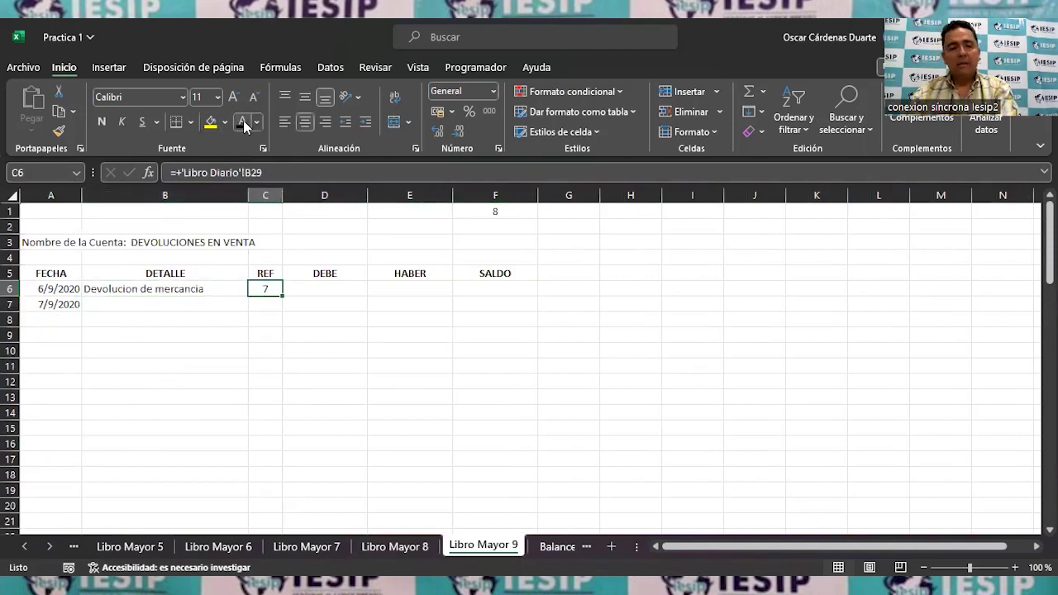
Step: Apply the black font colour to the Devoluciones en Venta ledger's first debit in D6 and balance in F6
{"action": "key", "text": "Right"}
{"action": "left_click", "coordinate": [244, 123]}
{"action": "key", "text": "Right"}
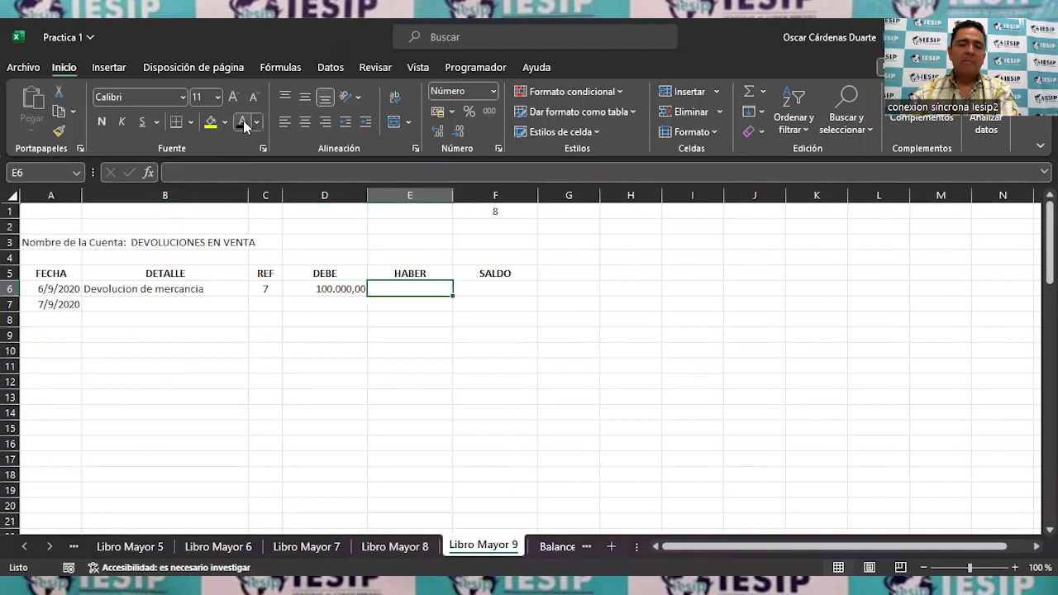
{"action": "key", "text": "Right"}
{"action": "left_click", "coordinate": [244, 124]}
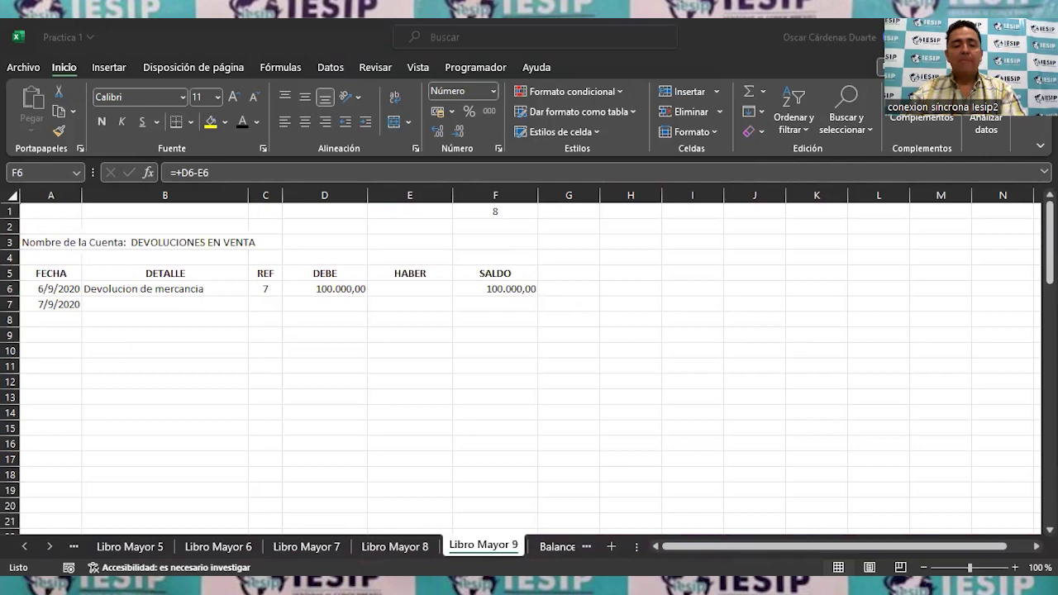
Step: In Libro Diario, apply the black font colour to entry 8's Devoluciones en Venta account in B34, reference in C34 and debit amount in D34
{"action": "left_click", "coordinate": [24, 546]}
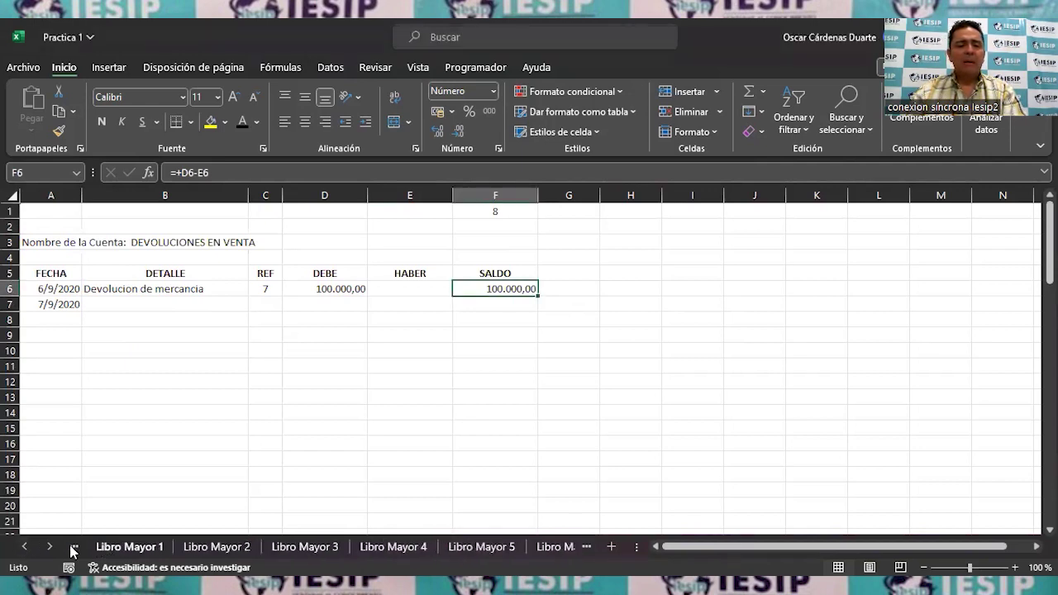
{"action": "left_click", "coordinate": [24, 546]}
{"action": "left_click", "coordinate": [109, 552]}
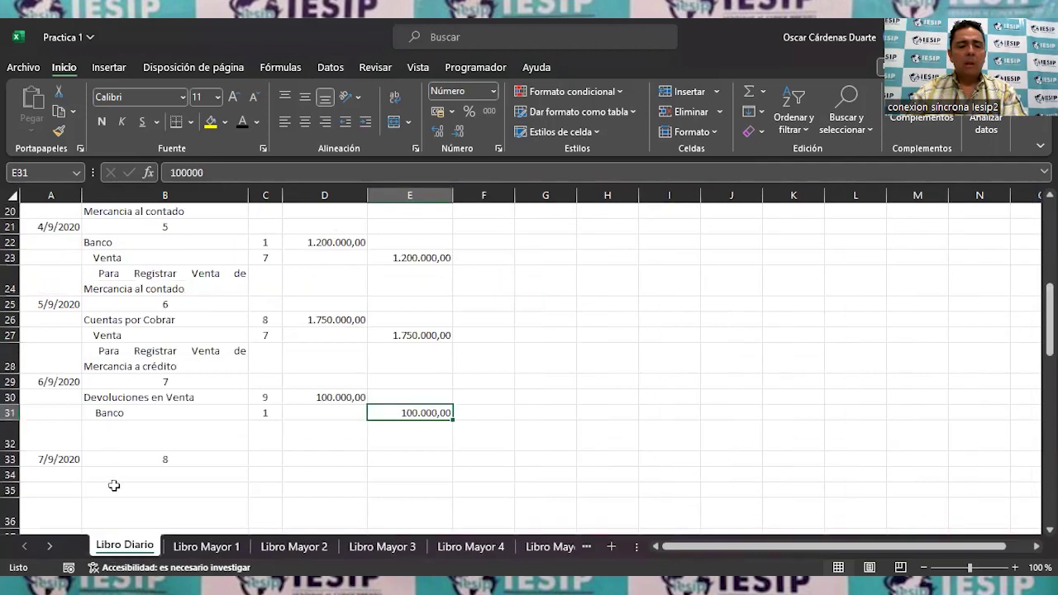
{"action": "scroll", "coordinate": [114, 487], "scroll_direction": "down", "scroll_amount": 1}
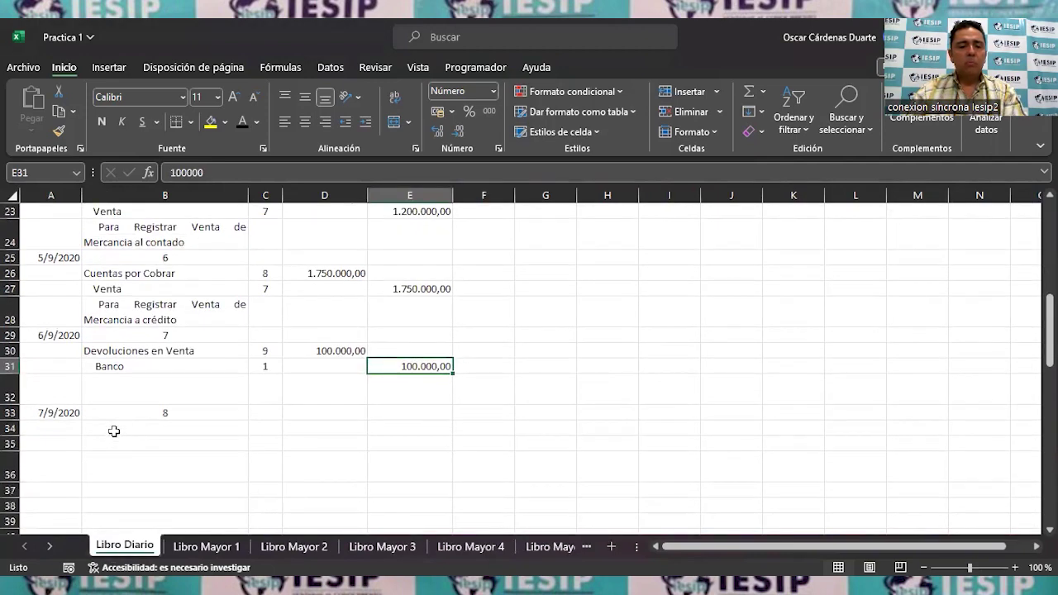
{"action": "left_click", "coordinate": [114, 431]}
{"action": "left_click", "coordinate": [240, 127]}
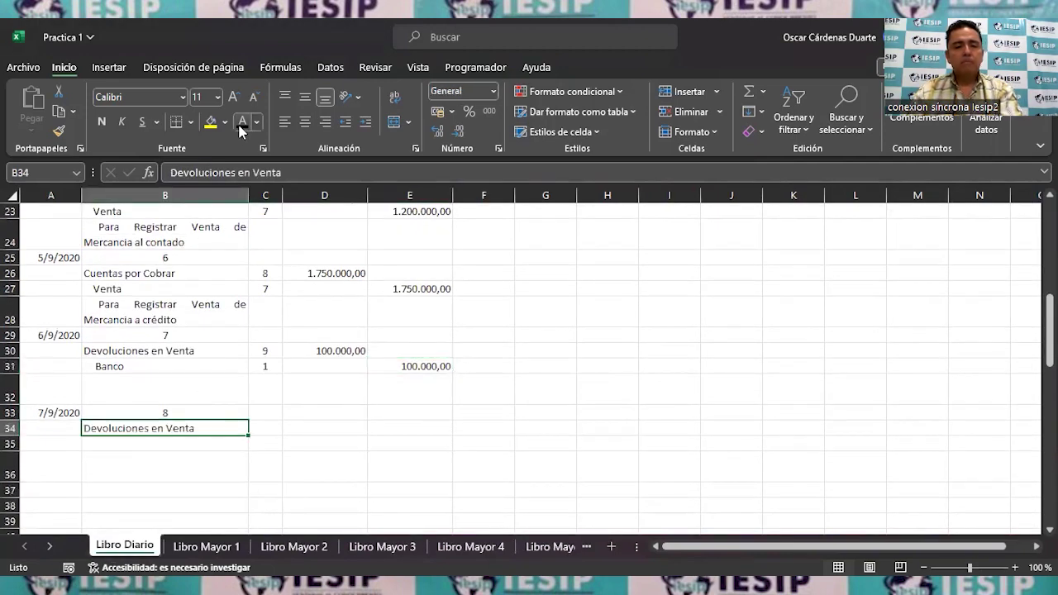
{"action": "key", "text": "Right"}
{"action": "left_click", "coordinate": [239, 127]}
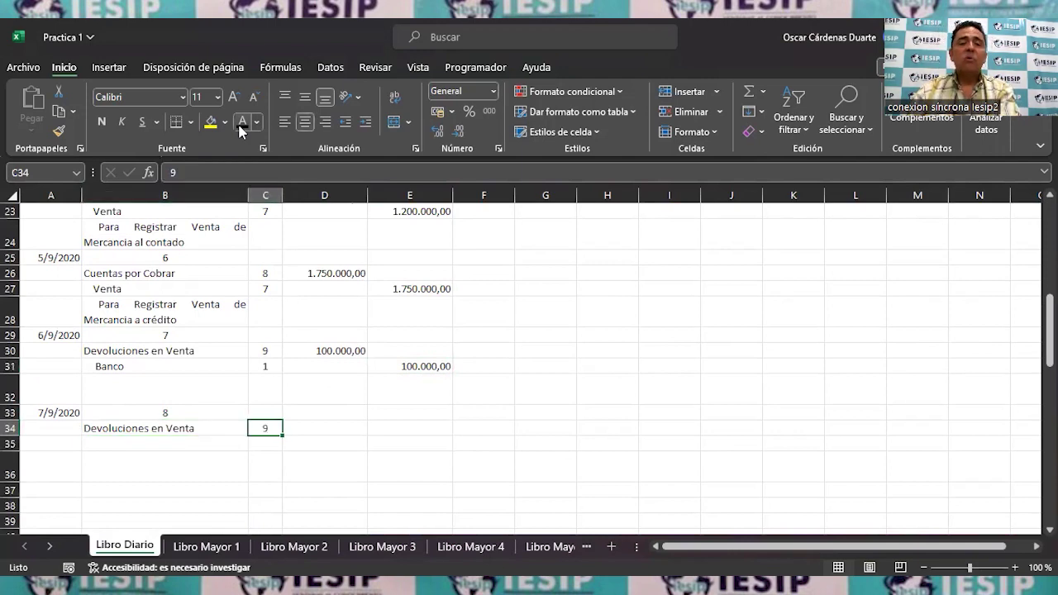
{"action": "key", "text": "Right"}
{"action": "left_click", "coordinate": [239, 127]}
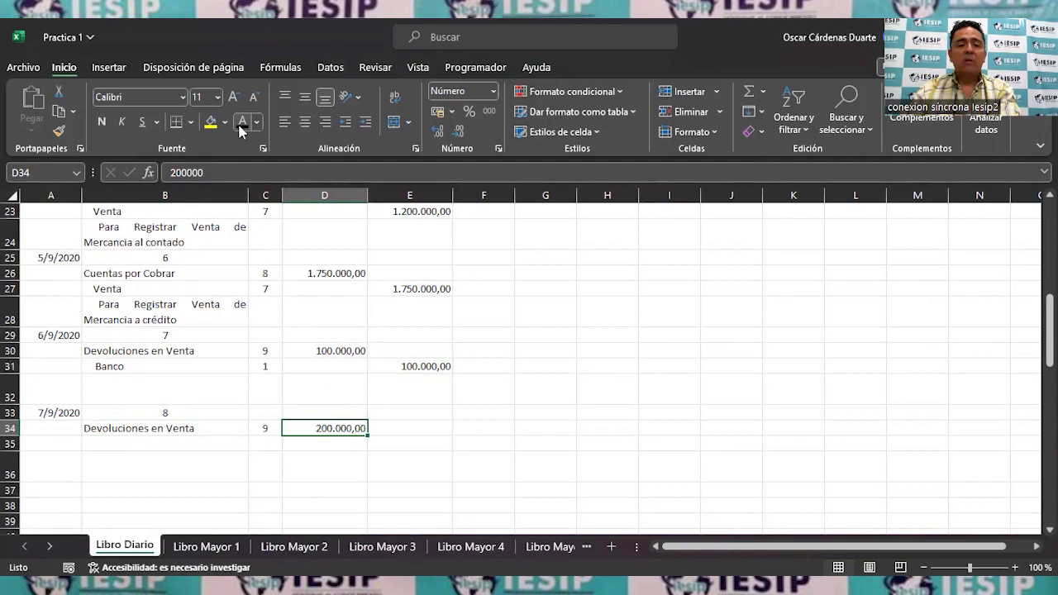
Step: Apply the black font colour to entry 7's explanation of the cash sale return in B32
{"action": "key", "text": "Left"}
{"action": "key", "text": "Left"}
{"action": "key", "text": "Up"}
{"action": "key", "text": "Up"}
{"action": "left_click", "coordinate": [239, 126]}
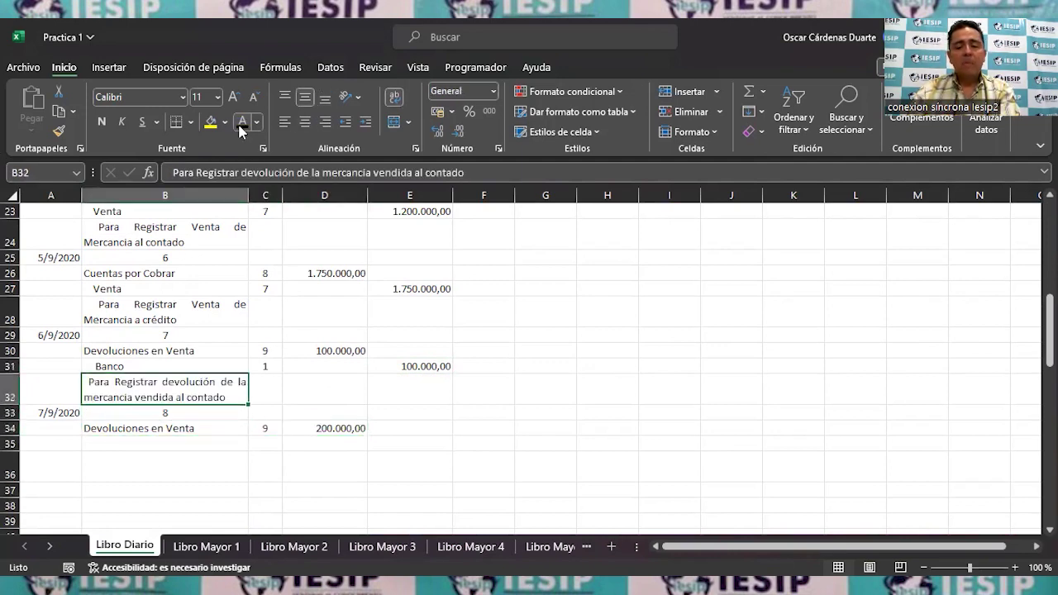
Step: Apply the black font colour to entry 8's Cuentas por Cobrar account in B35, its reference in C35 and credit amount in E35
{"action": "key", "text": "Down"}
{"action": "key", "text": "Down"}
{"action": "key", "text": "Down"}
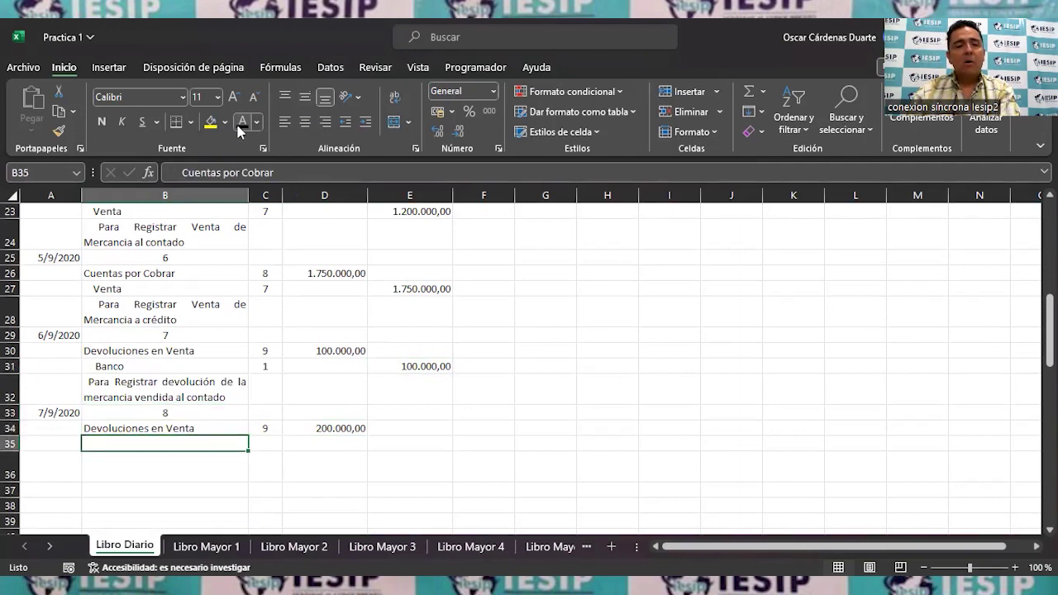
{"action": "left_click", "coordinate": [237, 129]}
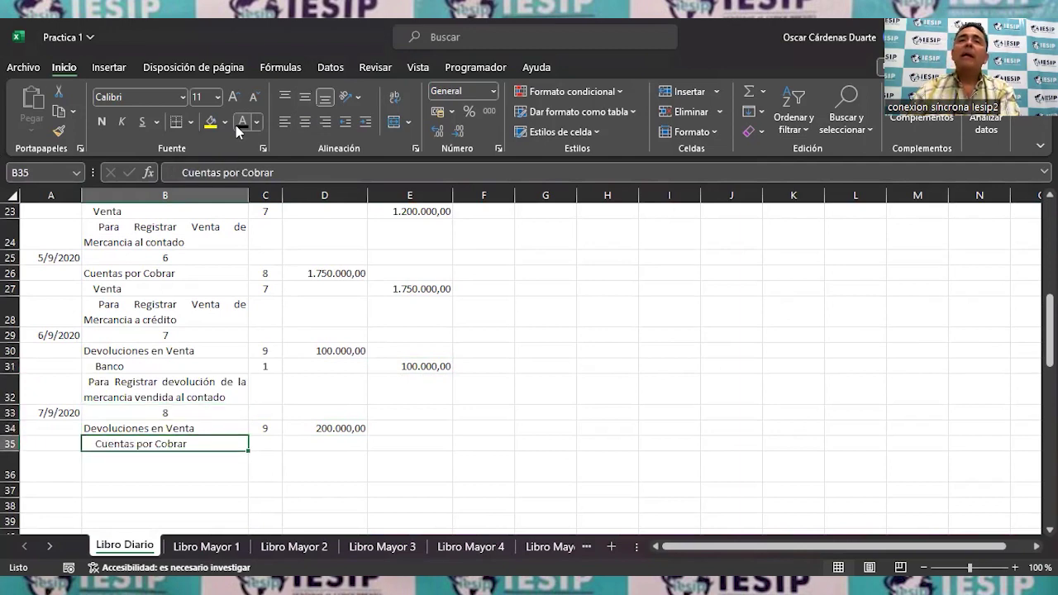
{"action": "key", "text": "Right"}
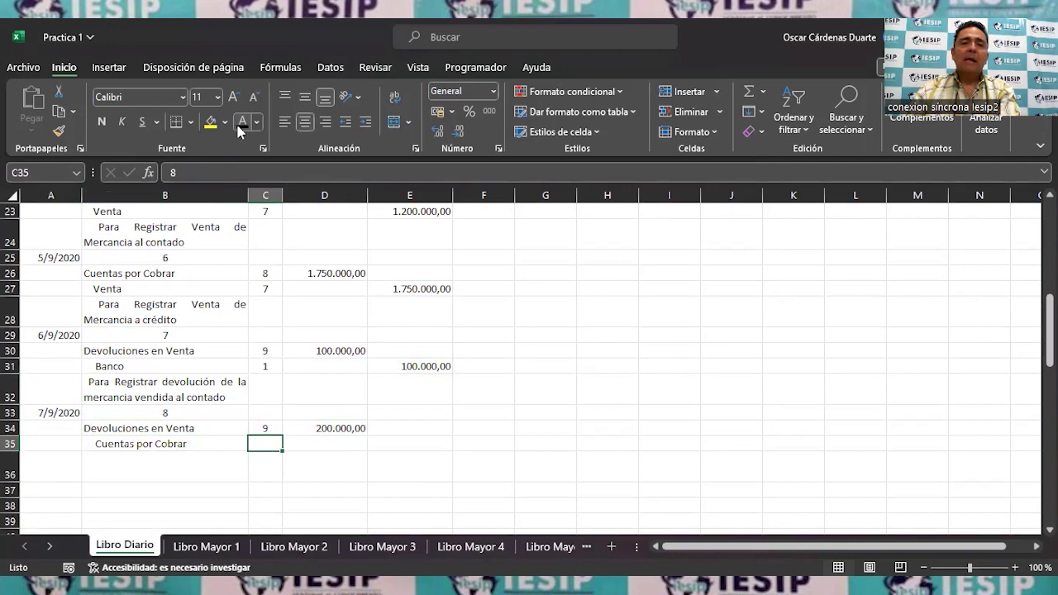
{"action": "key", "text": "Right"}
{"action": "key", "text": "Right"}
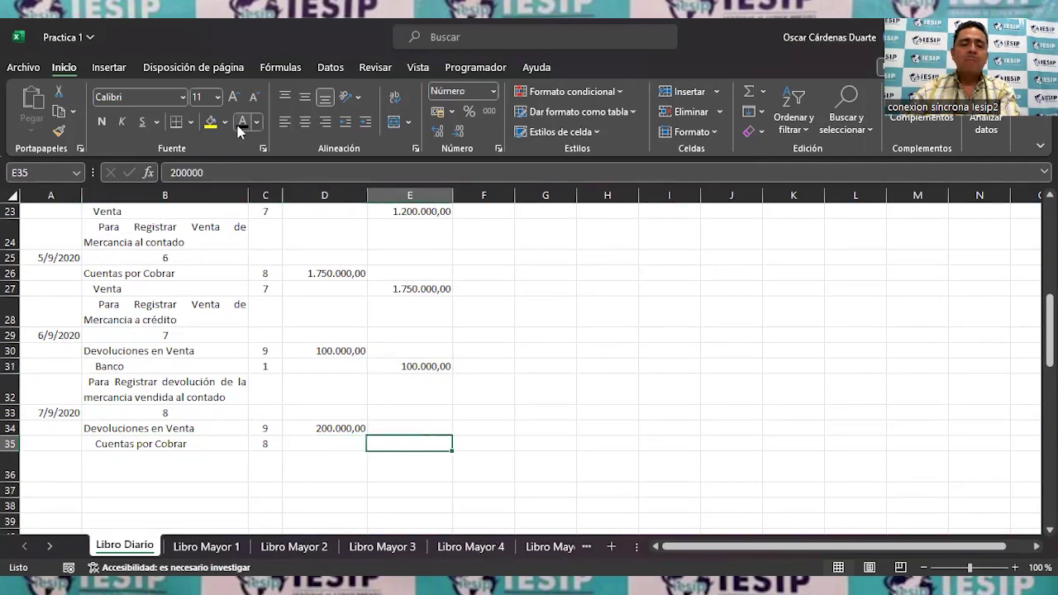
{"action": "left_click", "coordinate": [237, 128]}
Step: Apply the black font colour to entry 8's explanation of the credit sale return in B36
{"action": "key", "text": "Left"}
{"action": "key", "text": "Left"}
{"action": "key", "text": "Left"}
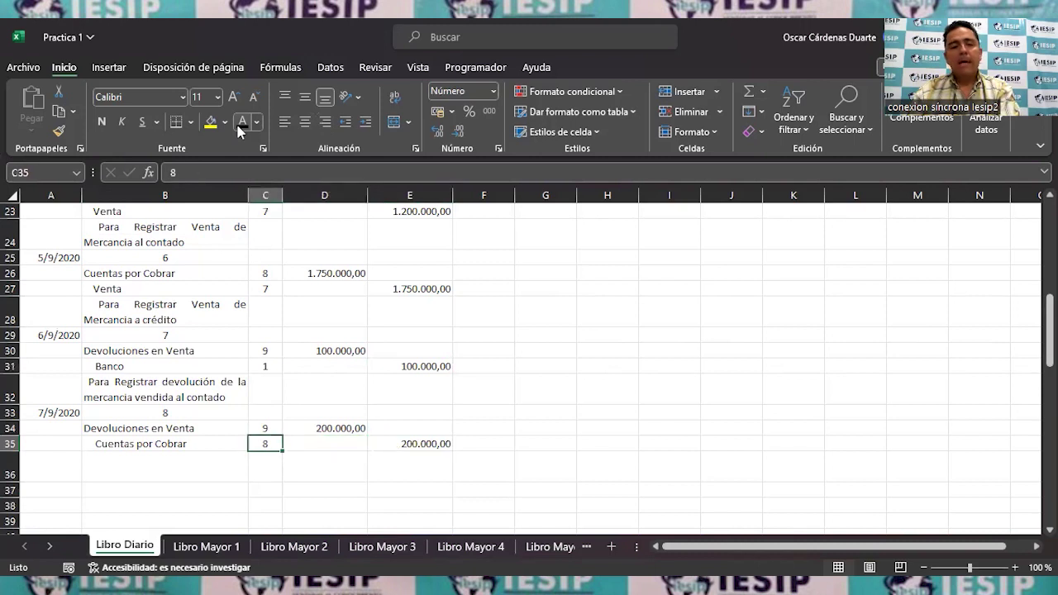
{"action": "key", "text": "Down"}
{"action": "left_click", "coordinate": [238, 128]}
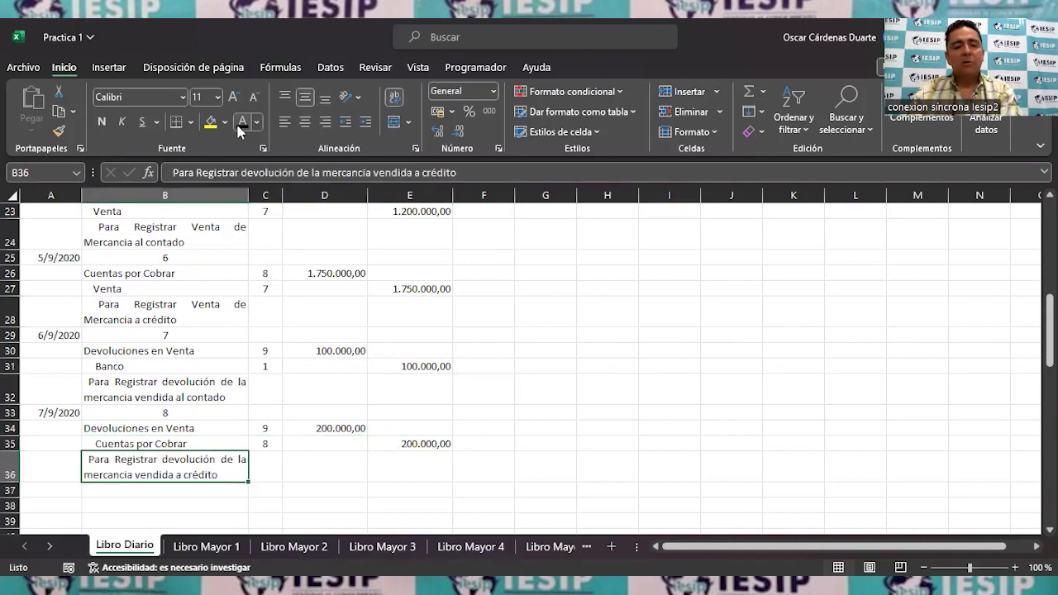
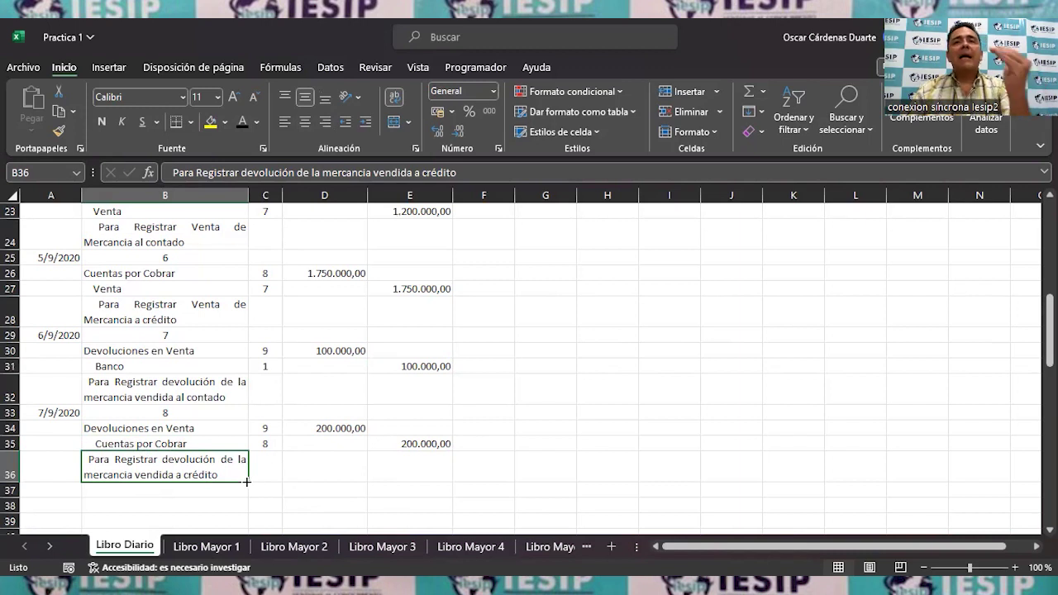
Step: In Libro Mayor 9, apply the black font colour to the 7/9/2020 posting's detail in B7 and reference in C7
{"action": "left_click", "coordinate": [50, 546]}
{"action": "left_click", "coordinate": [50, 547]}
{"action": "left_click", "coordinate": [49, 547]}
{"action": "left_click", "coordinate": [50, 546]}
{"action": "left_click", "coordinate": [49, 547]}
{"action": "left_click", "coordinate": [50, 546]}
{"action": "left_click", "coordinate": [50, 546]}
{"action": "left_click", "coordinate": [50, 547]}
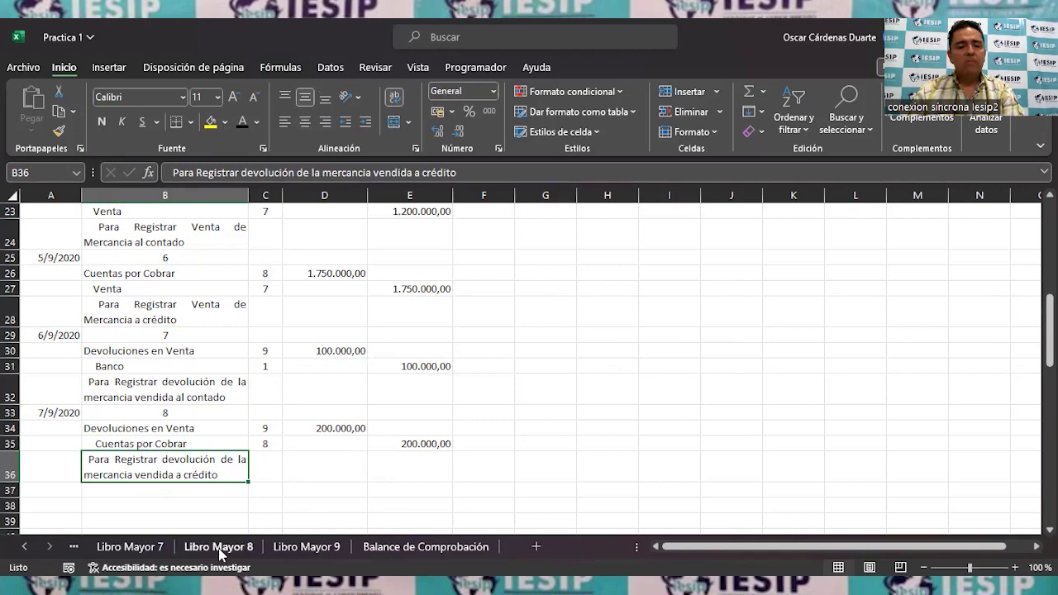
{"action": "left_click", "coordinate": [279, 547]}
{"action": "left_click", "coordinate": [182, 304]}
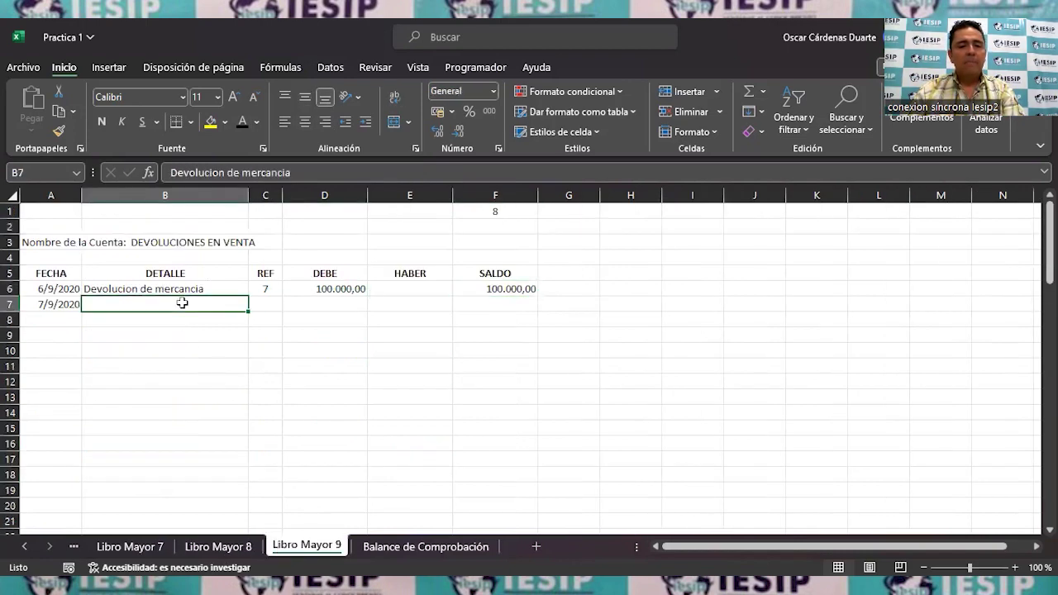
{"action": "left_click", "coordinate": [241, 122]}
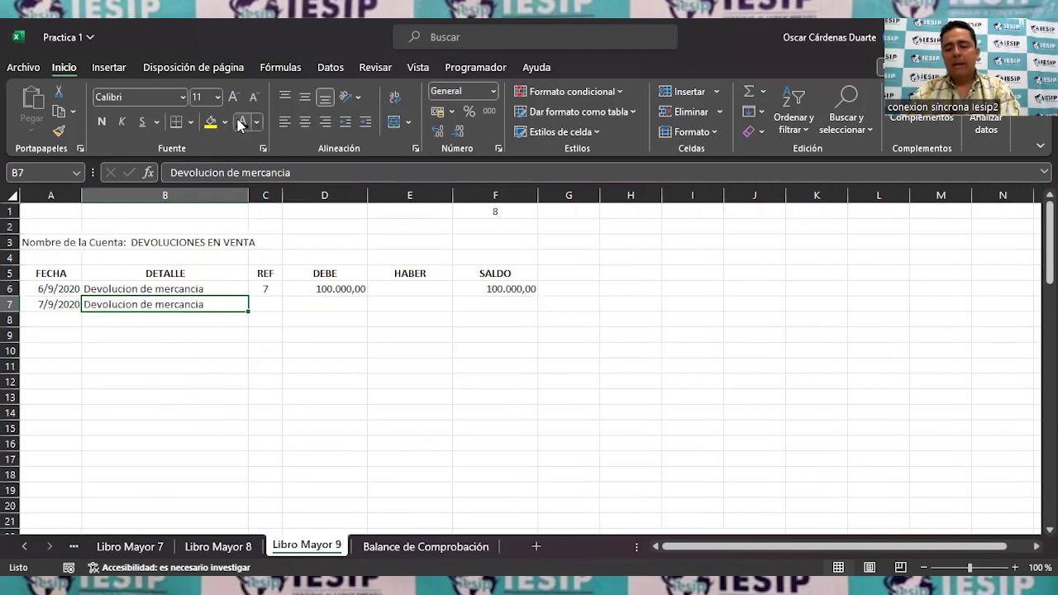
{"action": "key", "text": "Right"}
{"action": "key", "text": "Right"}
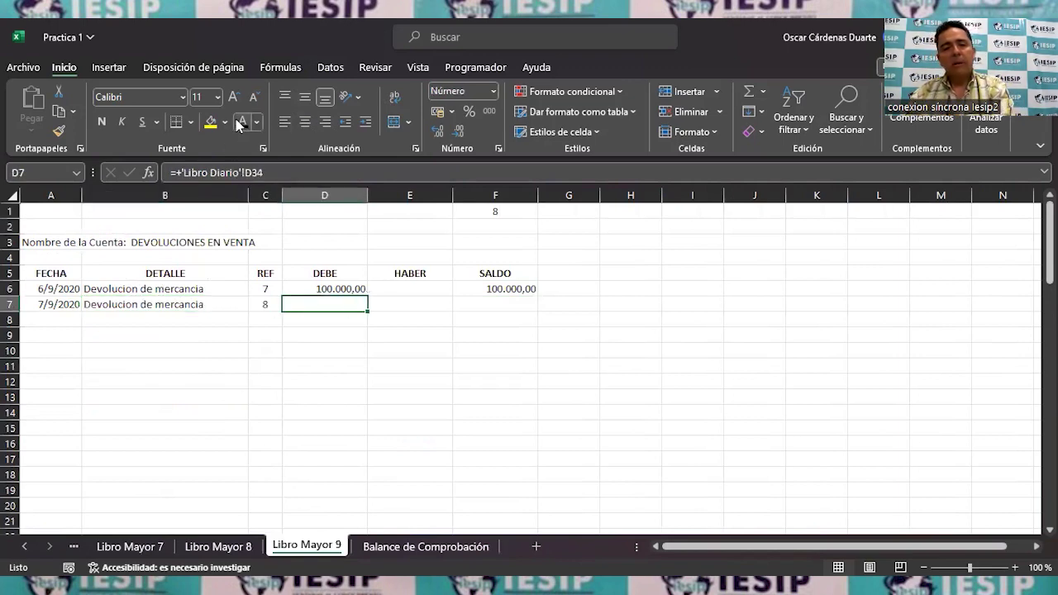
Step: Apply the black font colour to the Devoluciones en Venta ledger's second debit in D7 and balance in F7
{"action": "left_click", "coordinate": [239, 123]}
{"action": "key", "text": "Right"}
{"action": "key", "text": "Right"}
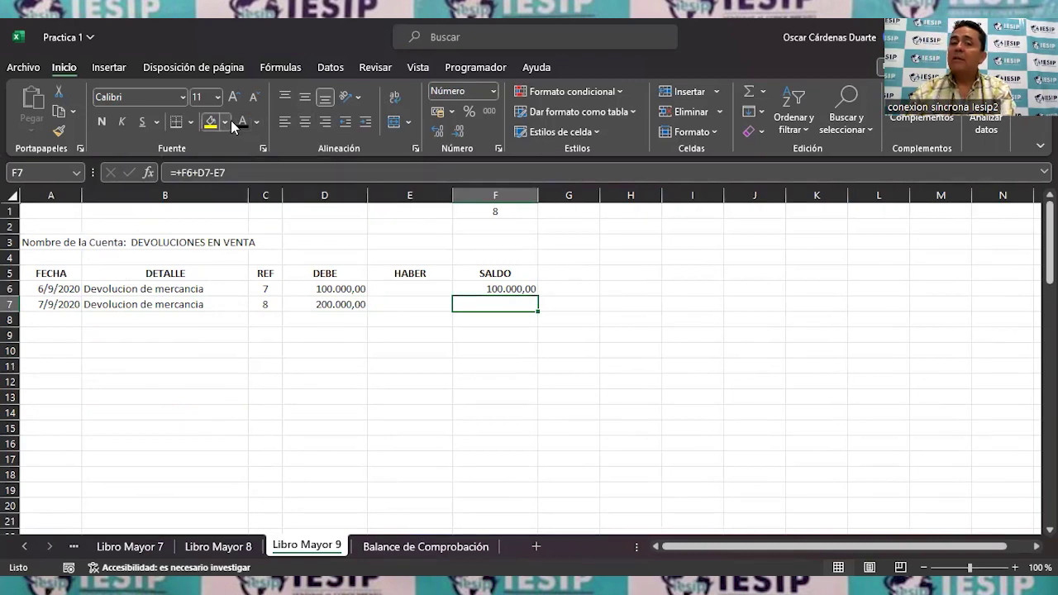
{"action": "left_click", "coordinate": [231, 122]}
{"action": "left_click", "coordinate": [241, 122]}
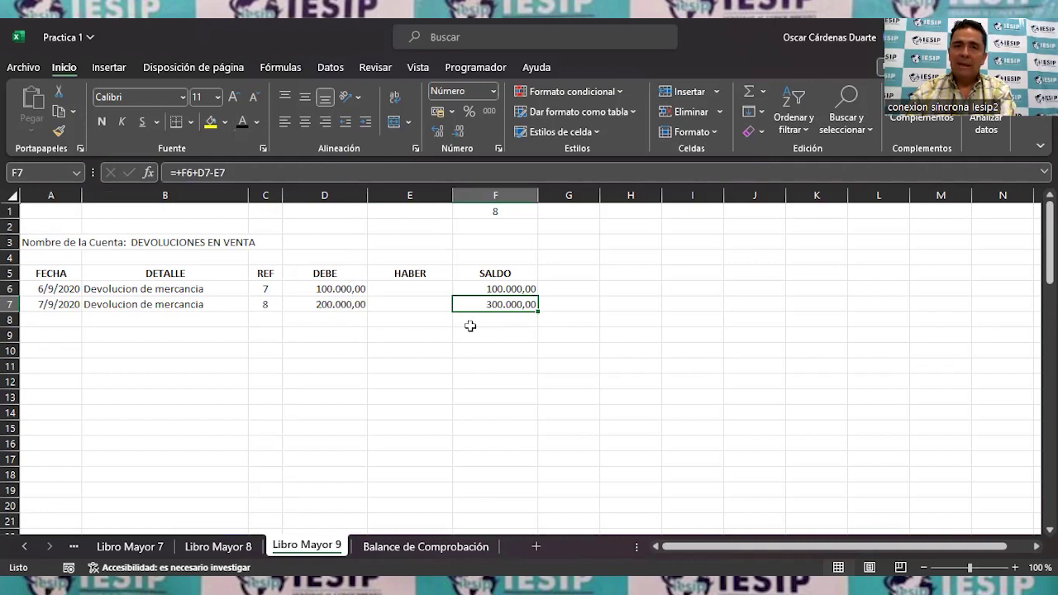
Step: In Libro Mayor 8, apply the black font colour to the Cuentas por Cobrar ledger's return detail in B7 and reference in C7
{"action": "left_click", "coordinate": [24, 547]}
{"action": "left_click", "coordinate": [24, 547]}
{"action": "left_click", "coordinate": [50, 547]}
{"action": "left_click", "coordinate": [50, 546]}
{"action": "left_click", "coordinate": [50, 547]}
{"action": "left_click", "coordinate": [49, 546]}
{"action": "left_click", "coordinate": [50, 546]}
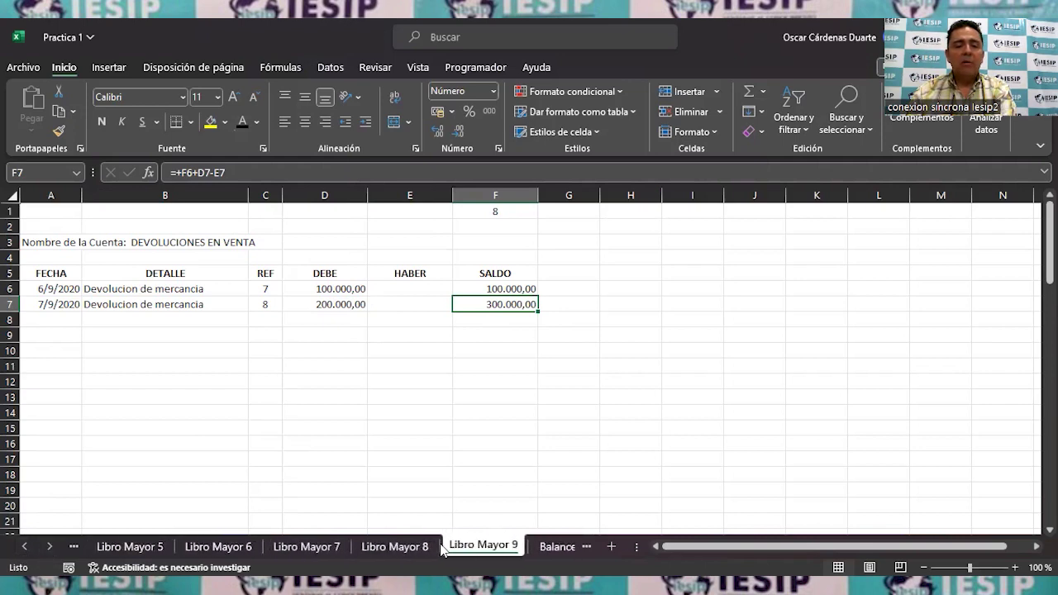
{"action": "left_click", "coordinate": [405, 553]}
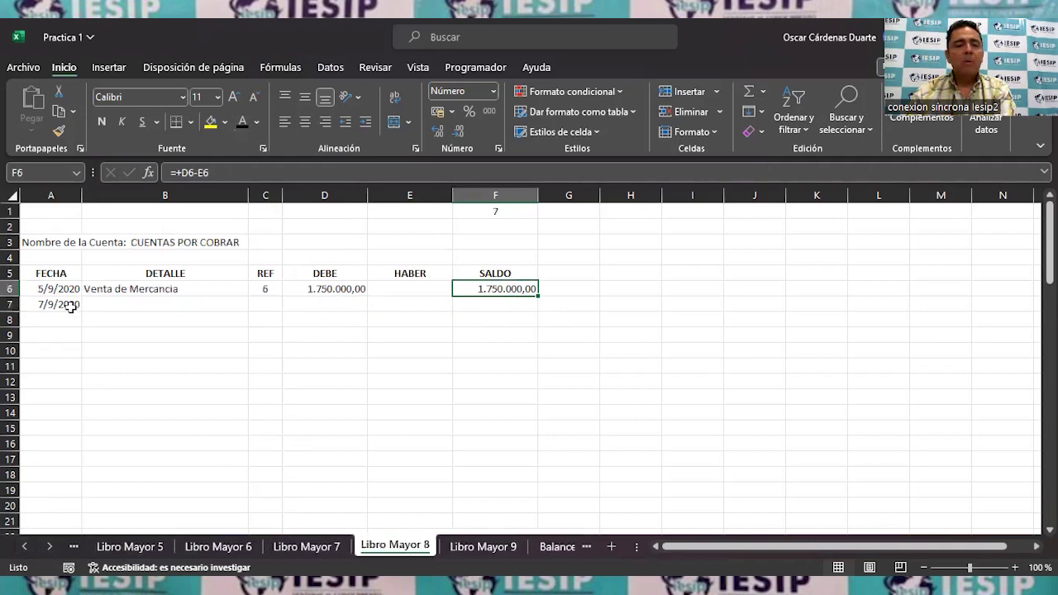
{"action": "left_click", "coordinate": [120, 308]}
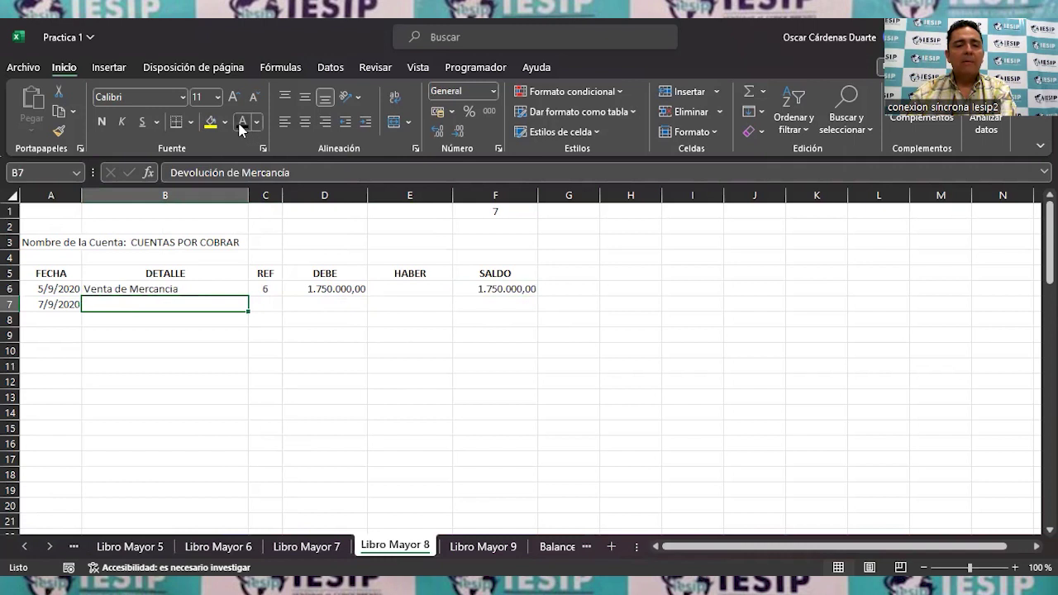
{"action": "left_click", "coordinate": [267, 307]}
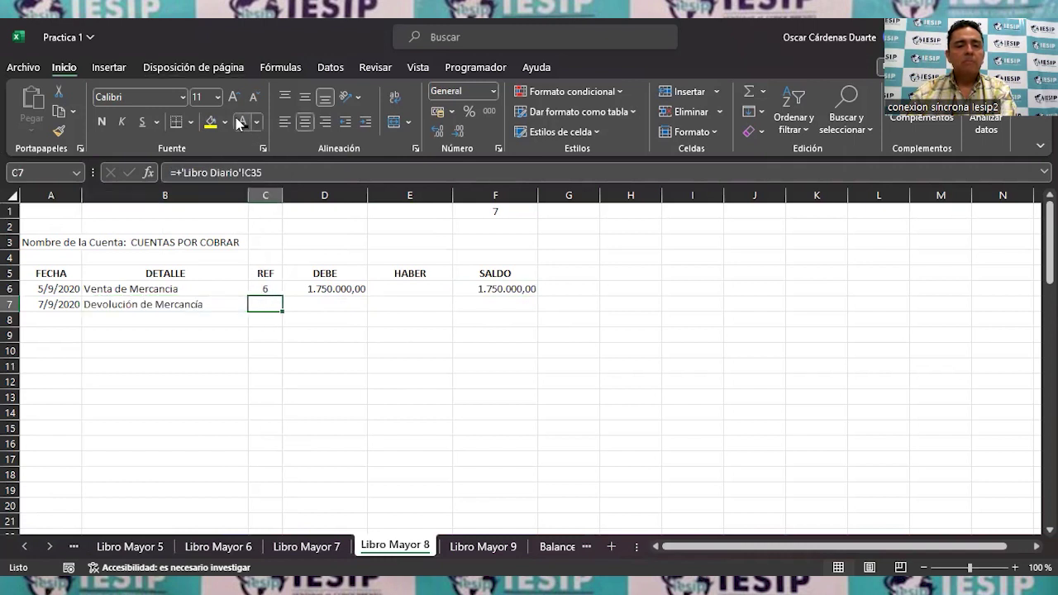
{"action": "key", "text": "Right"}
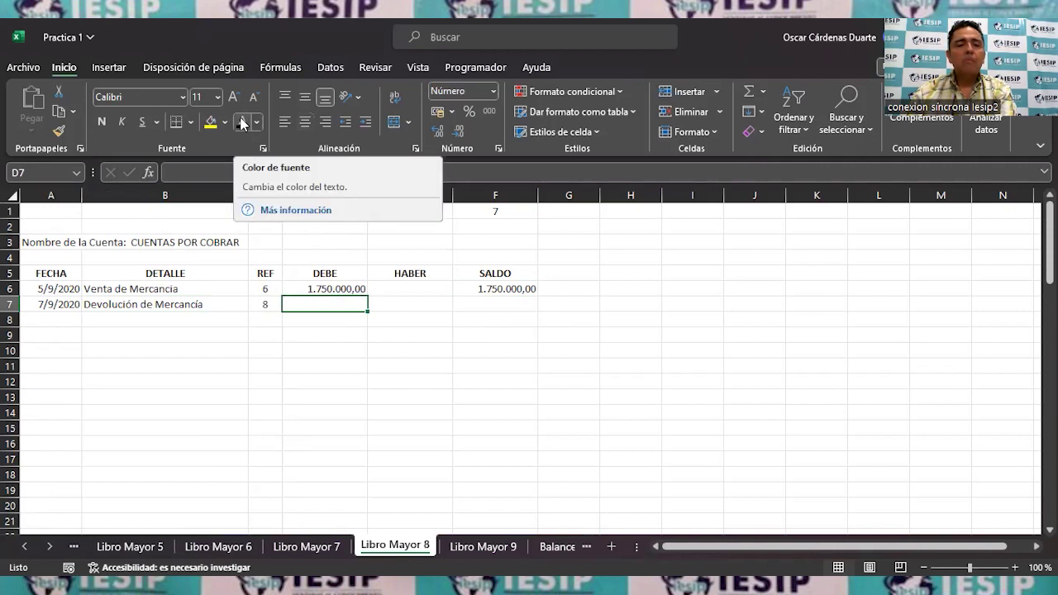
Step: Apply the black font colour to the Cuentas por Cobrar ledger's credit in E7 and balance in F7
{"action": "key", "text": "Right"}
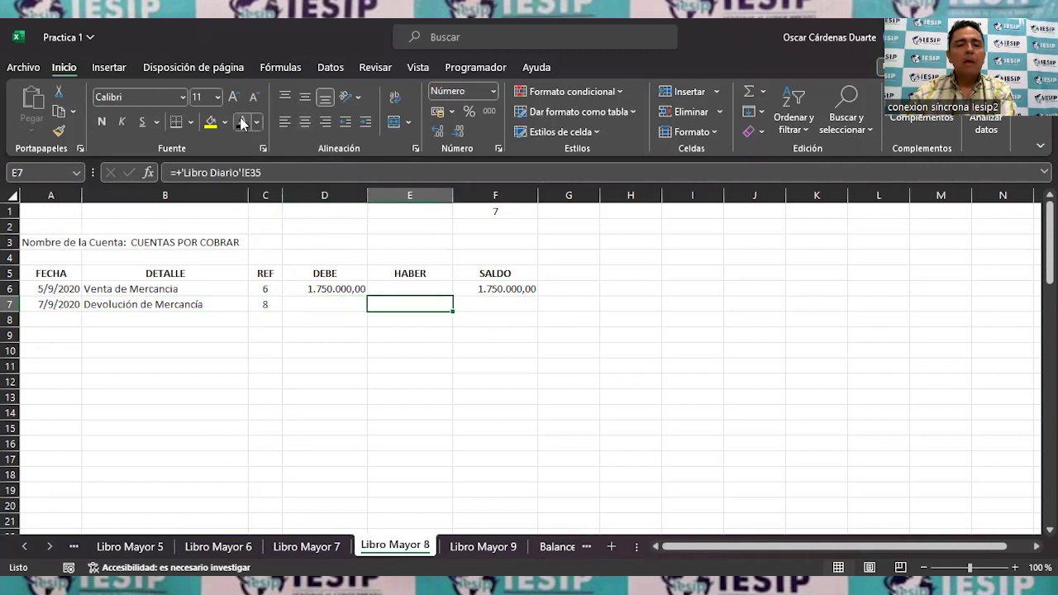
{"action": "key", "text": "Right"}
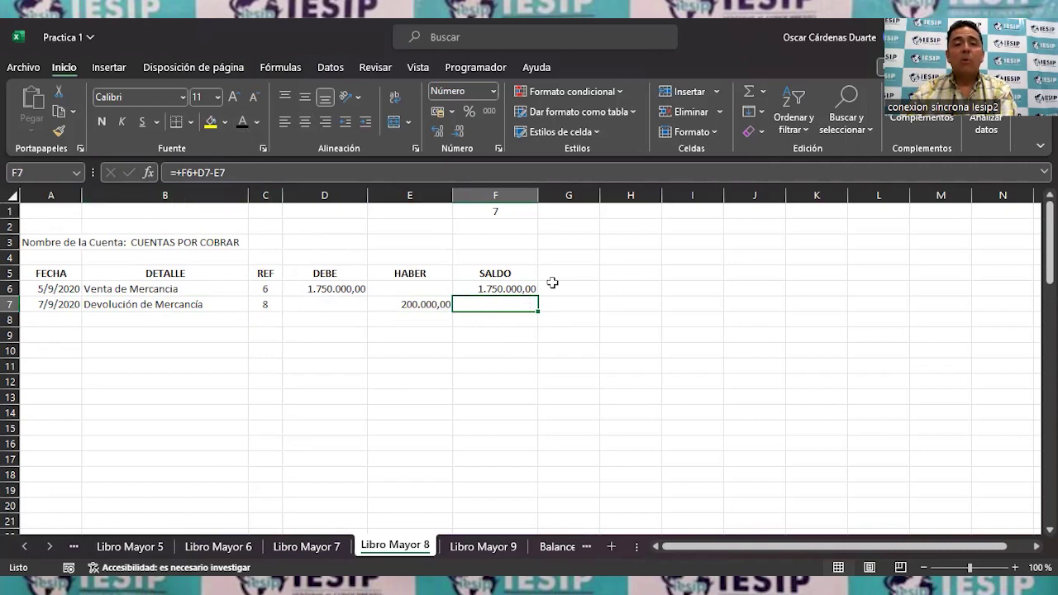
{"action": "left_click", "coordinate": [242, 122]}
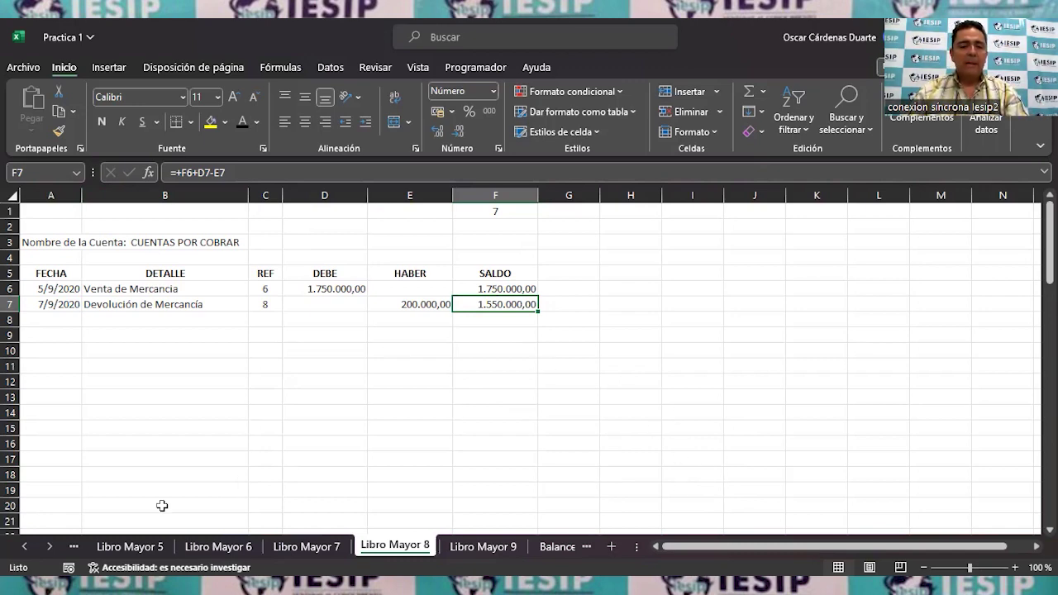
Step: Revisit the Libro Diario sheet and open the Balance de Comprobación sheet
{"action": "left_click", "coordinate": [24, 546], "text": "ctrl"}
{"action": "left_click", "coordinate": [124, 545]}
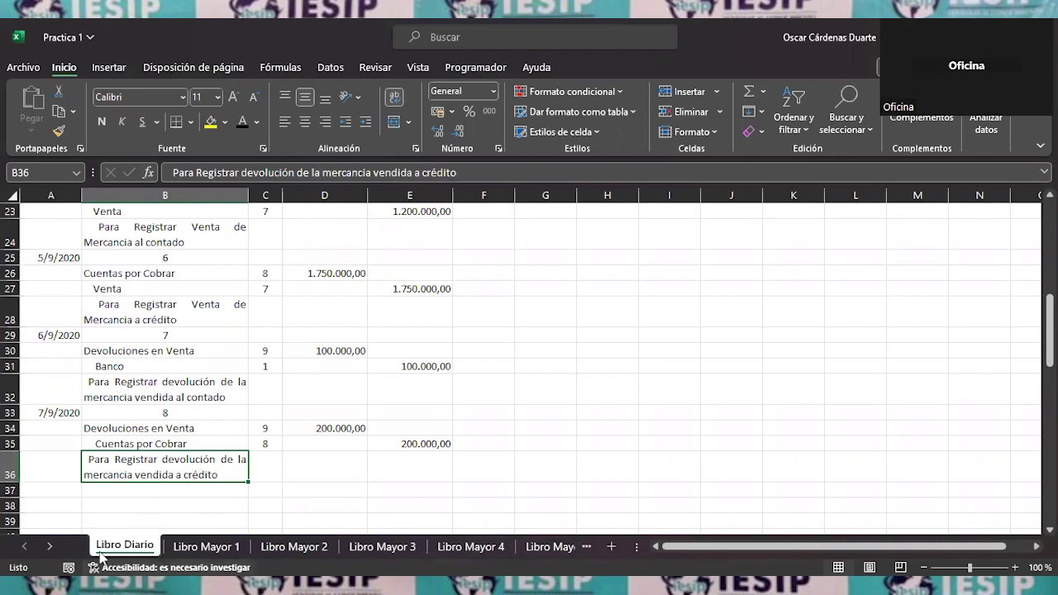
{"action": "left_click", "coordinate": [50, 547]}
{"action": "left_click", "coordinate": [49, 546]}
{"action": "left_click", "coordinate": [50, 546]}
{"action": "left_click", "coordinate": [49, 547]}
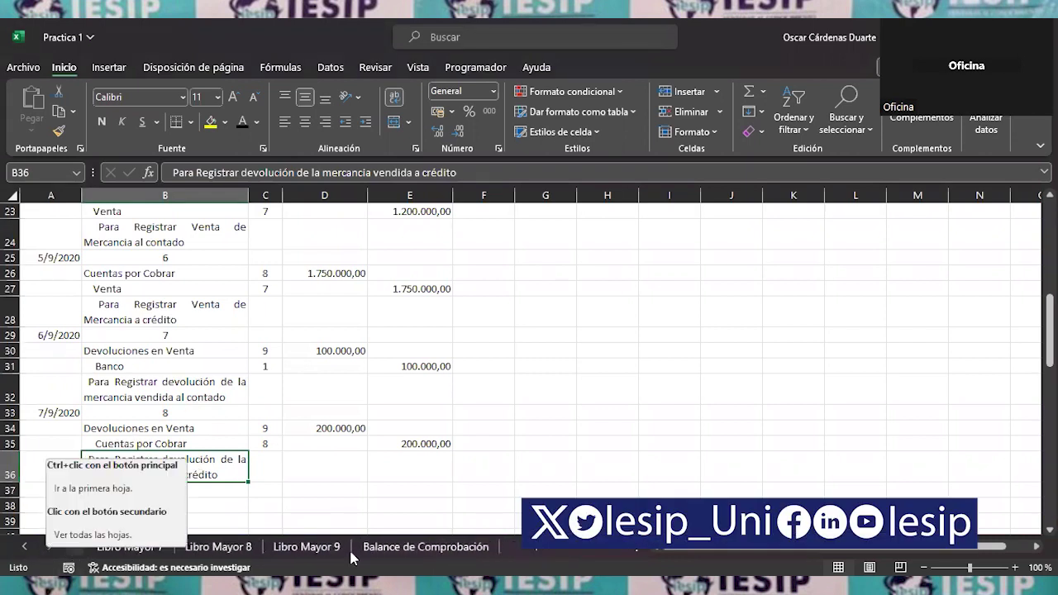
{"action": "left_click", "coordinate": [394, 546]}
Step: Zoom the Balance de Comprobación to 110% and apply the black font colour to the account names in C6:C14
{"action": "left_click_drag", "start_coordinate": [624, 269], "coordinate": [629, 234]}
{"action": "left_click", "coordinate": [632, 241]}
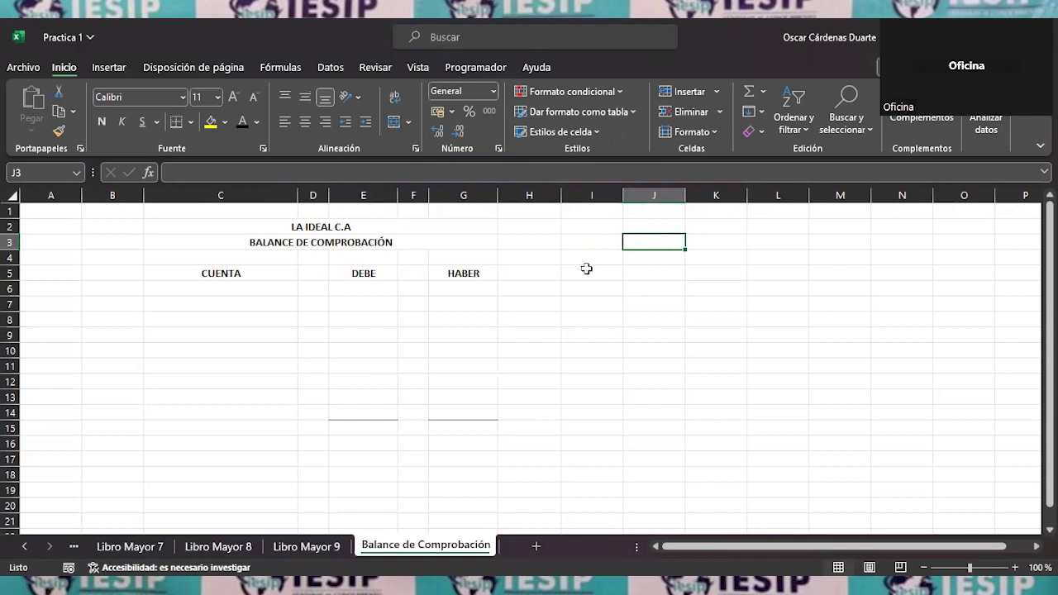
{"action": "left_click", "coordinate": [1015, 560]}
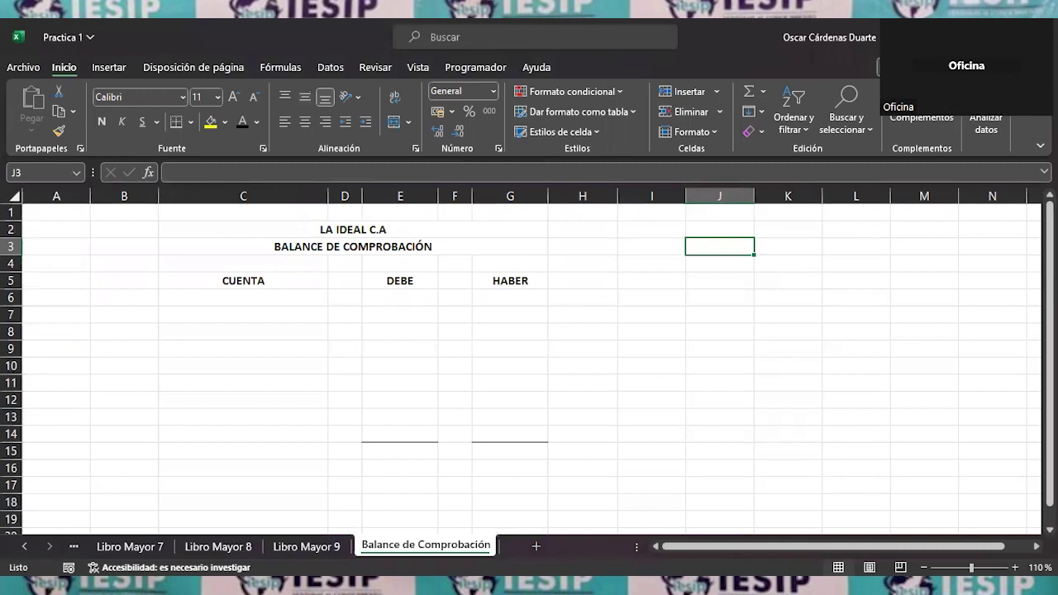
{"action": "left_click_drag", "start_coordinate": [274, 296], "coordinate": [279, 430]}
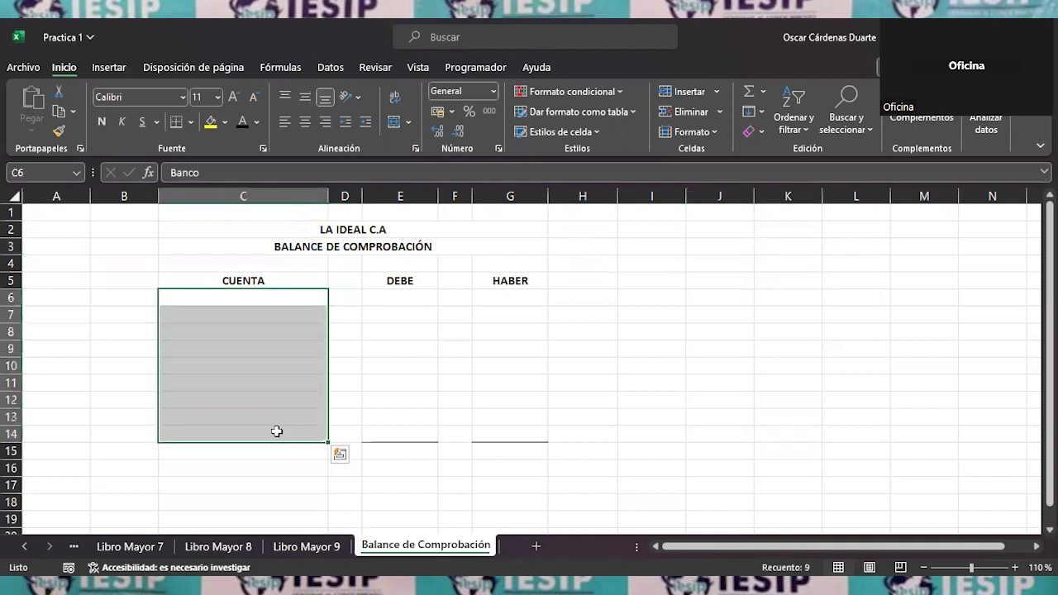
{"action": "left_click", "coordinate": [243, 124]}
Step: Number the accounts from Banco to Devoluciones en Venta 1 through 9 in B6:B14
{"action": "left_click", "coordinate": [144, 304]}
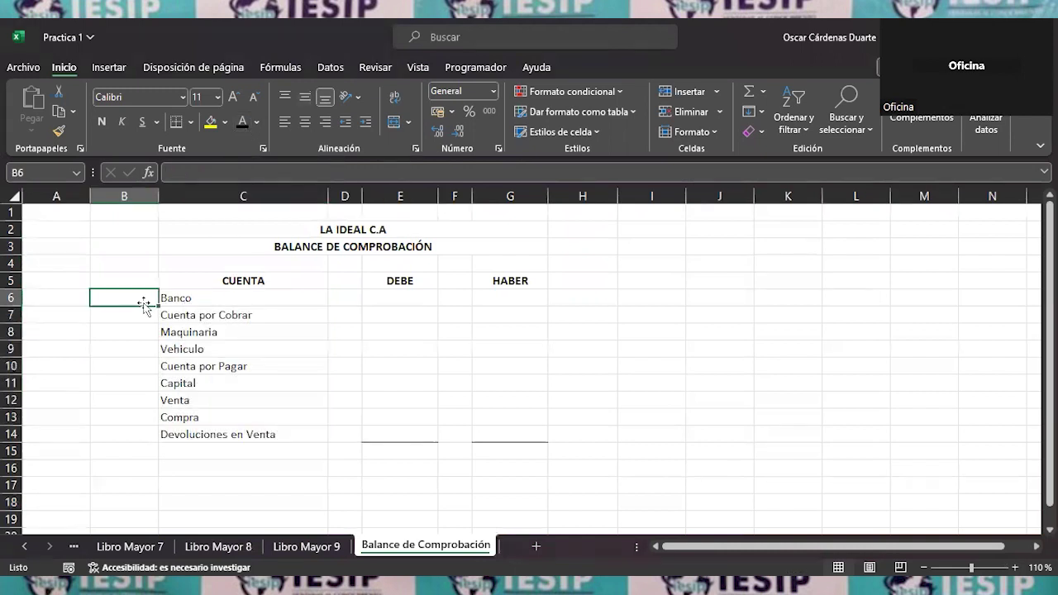
{"action": "type", "text": "1"}
{"action": "key", "text": "Return"}
{"action": "type", "text": "2"}
{"action": "key", "text": "Return"}
{"action": "type", "text": "3"}
{"action": "key", "text": "Return"}
{"action": "type", "text": "4"}
{"action": "key", "text": "Return"}
{"action": "type", "text": "5"}
{"action": "key", "text": "Return"}
{"action": "type", "text": "6"}
{"action": "key", "text": "Return"}
{"action": "type", "text": "7"}
{"action": "key", "text": "Return"}
{"action": "type", "text": "8"}
{"action": "key", "text": "Return"}
{"action": "type", "text": "9"}
{"action": "key", "text": "Return"}
{"action": "key", "text": "Up"}
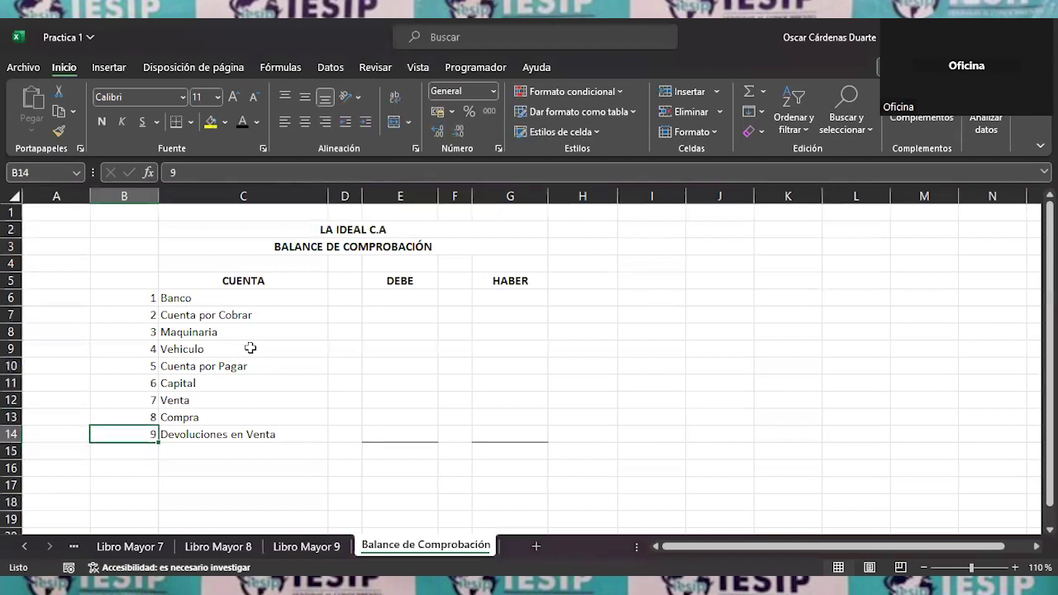
{"action": "key", "text": "Up"}
{"action": "key", "text": "Up"}
{"action": "key", "text": "Up"}
{"action": "key", "text": "Up"}
{"action": "key", "text": "Up"}
{"action": "key", "text": "Up"}
{"action": "key", "text": "Up"}
{"action": "key", "text": "Up"}
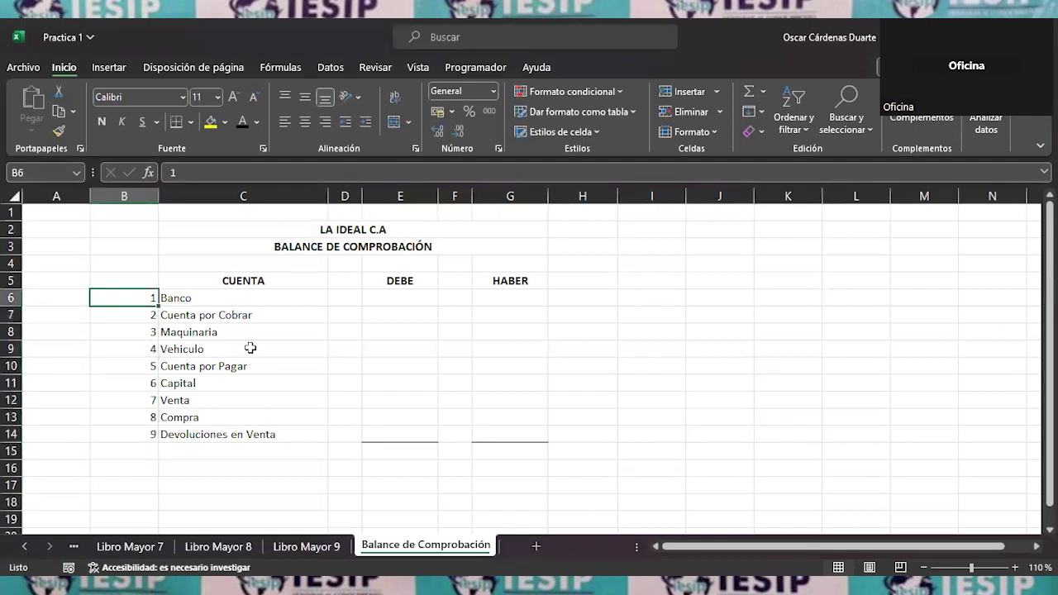
Step: Check the Banco account's final balance in Libro Mayor 1
{"action": "key", "text": "Right"}
{"action": "key", "text": "Right"}
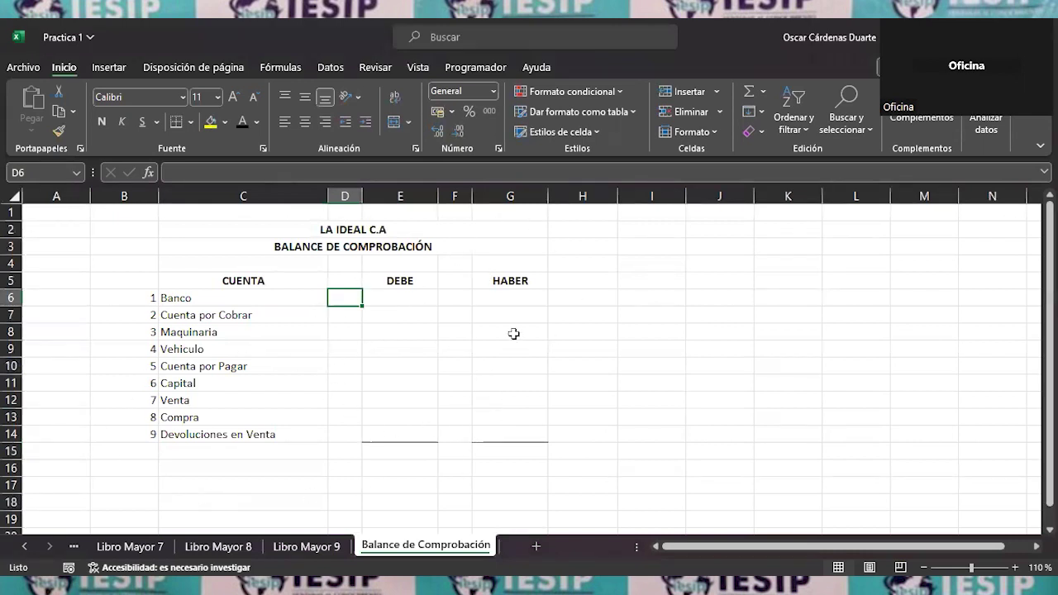
{"action": "left_click", "coordinate": [24, 546]}
{"action": "left_click", "coordinate": [24, 546]}
{"action": "left_click", "coordinate": [24, 547]}
{"action": "left_click", "coordinate": [24, 546]}
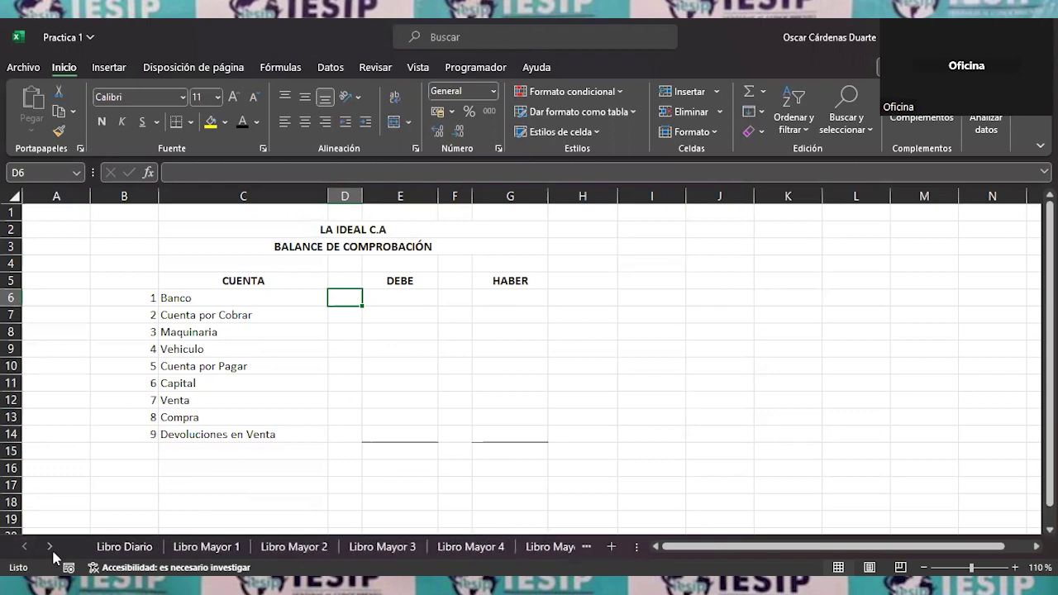
{"action": "left_click", "coordinate": [207, 546]}
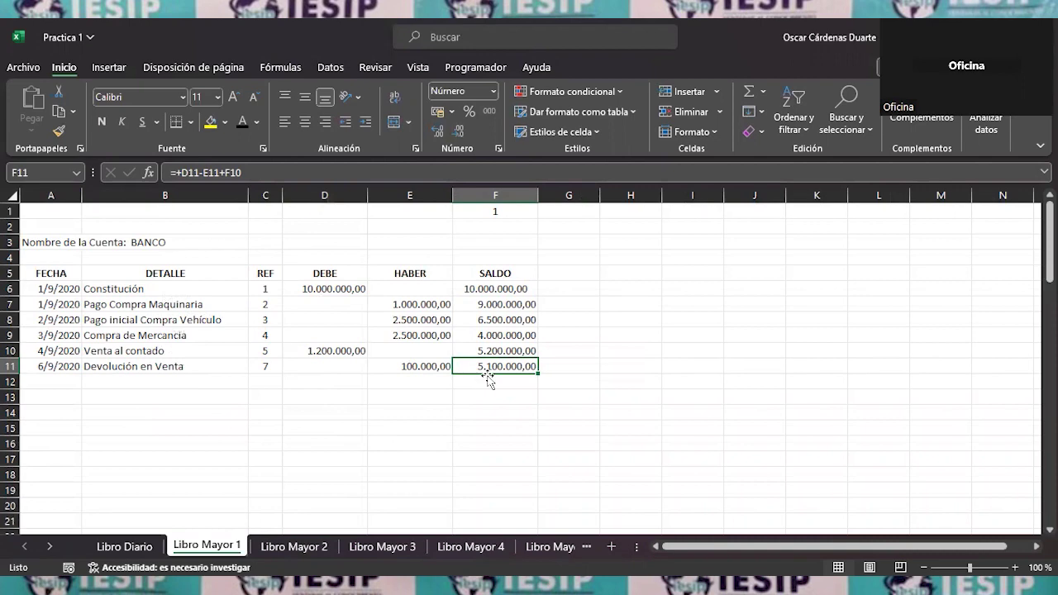
Step: In Balance de Comprobación, apply the black font colour to Banco's debit balance in E6
{"action": "left_click", "coordinate": [50, 548]}
{"action": "left_click", "coordinate": [50, 548]}
{"action": "left_click", "coordinate": [51, 548]}
{"action": "left_click", "coordinate": [50, 548]}
{"action": "left_click", "coordinate": [50, 548]}
{"action": "left_click", "coordinate": [50, 548]}
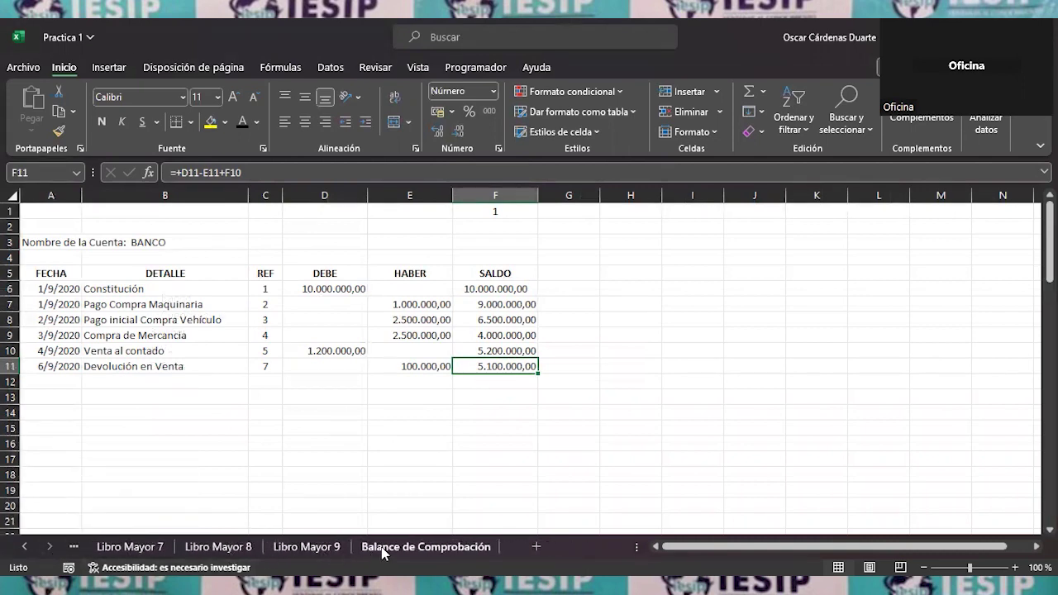
{"action": "left_click", "coordinate": [383, 548]}
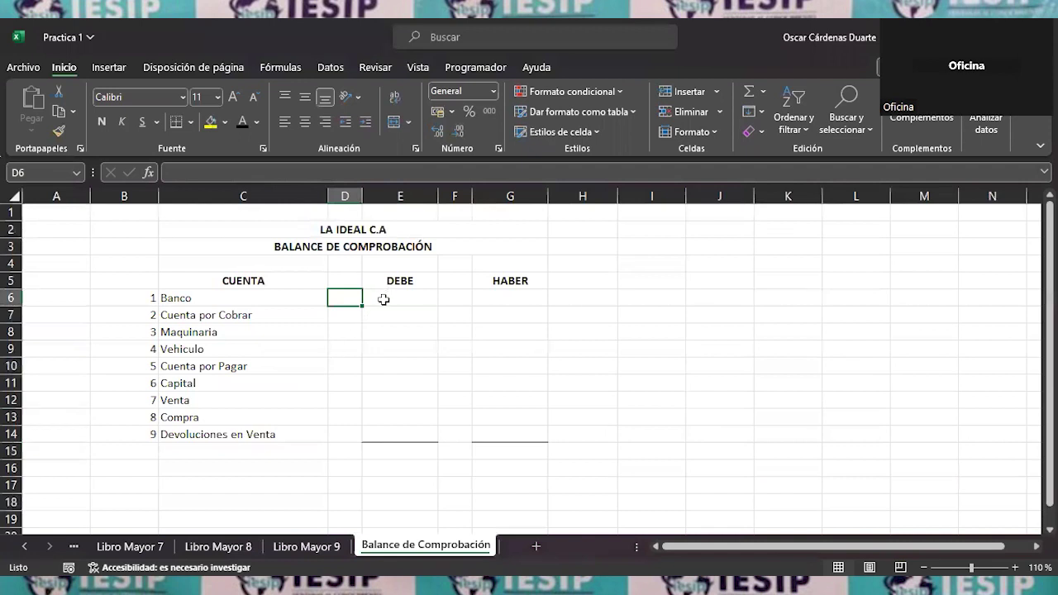
{"action": "left_click", "coordinate": [384, 299]}
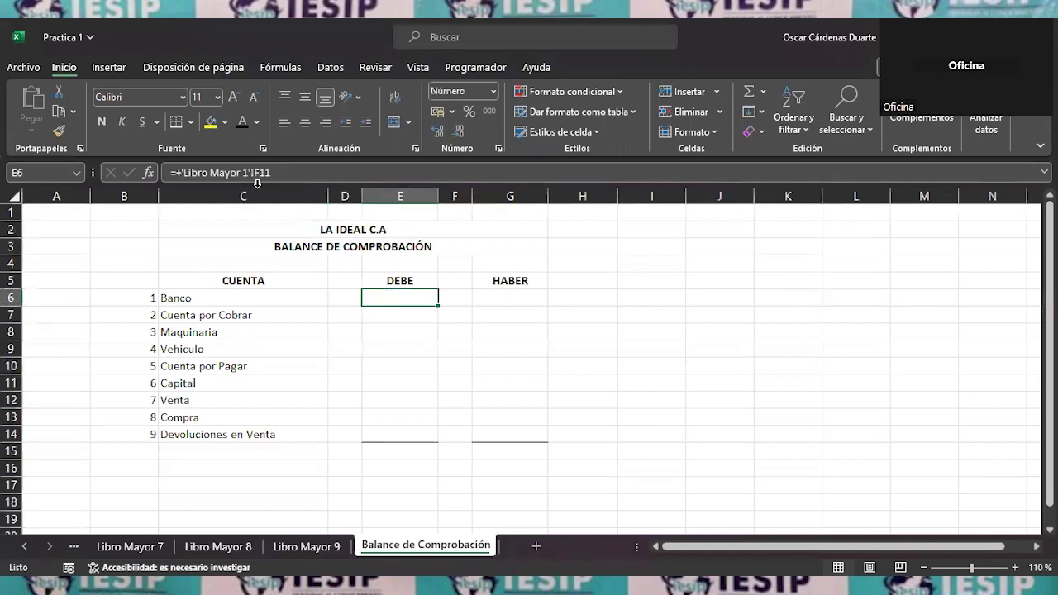
{"action": "left_click", "coordinate": [242, 123]}
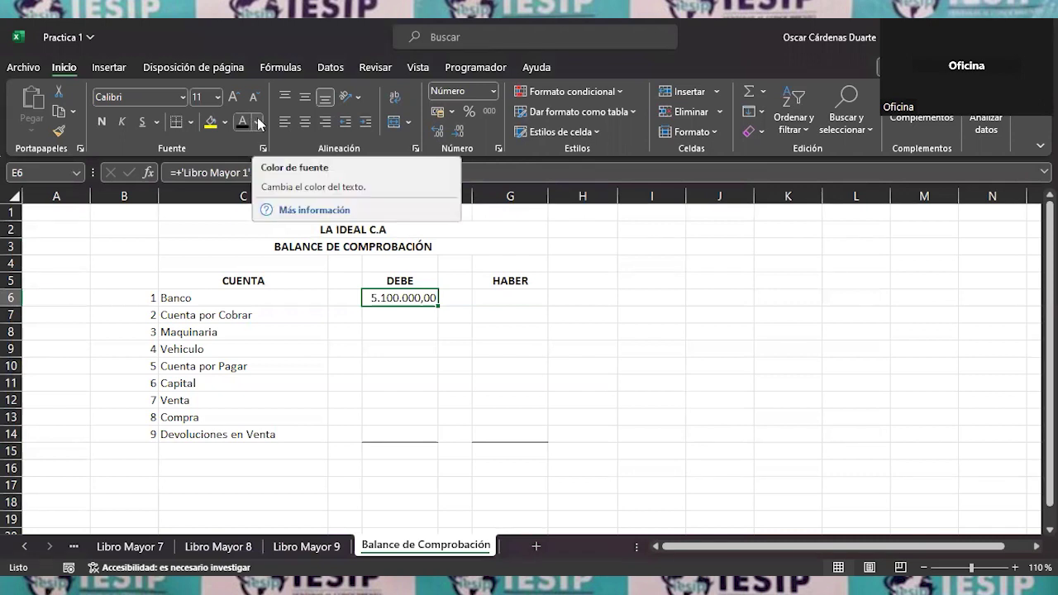
Step: Apply the black font colour to the debit balances of Cuenta por Cobrar, Maquinaria and Vehiculo in E7:E9
{"action": "key", "text": "Down"}
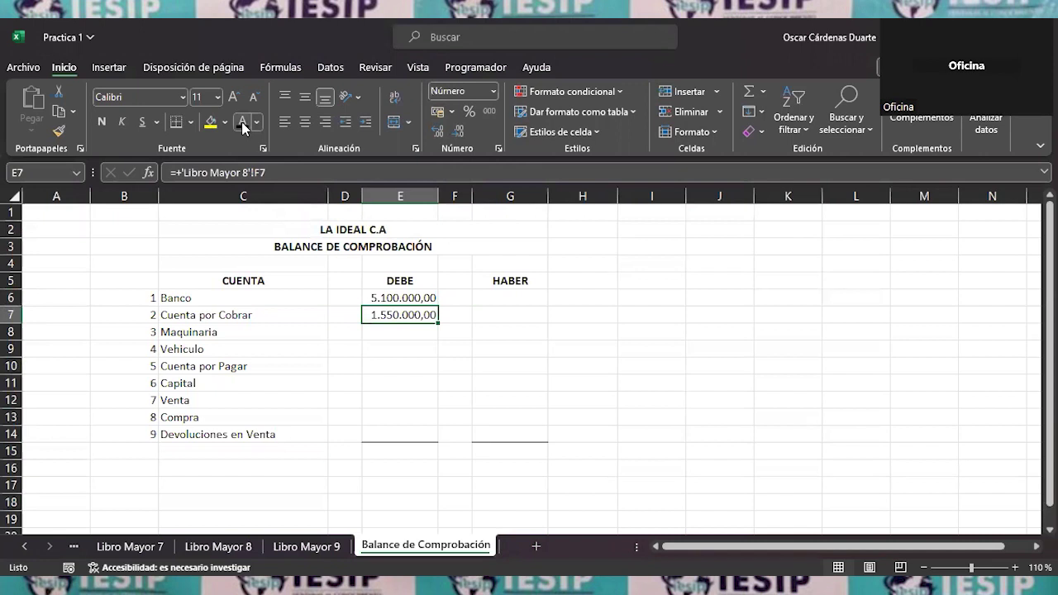
{"action": "key", "text": "Down"}
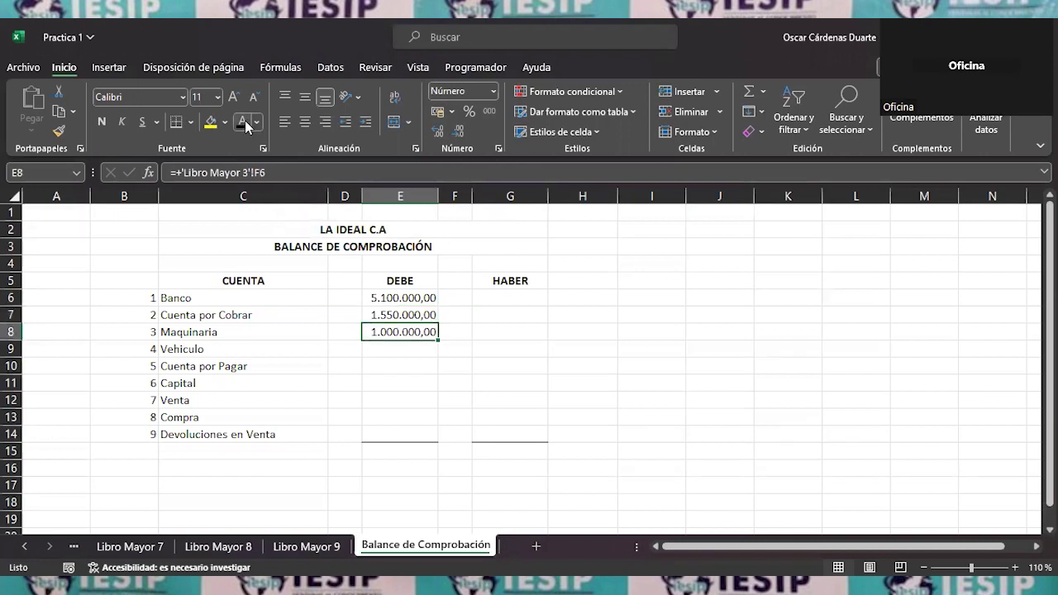
{"action": "key", "text": "Down"}
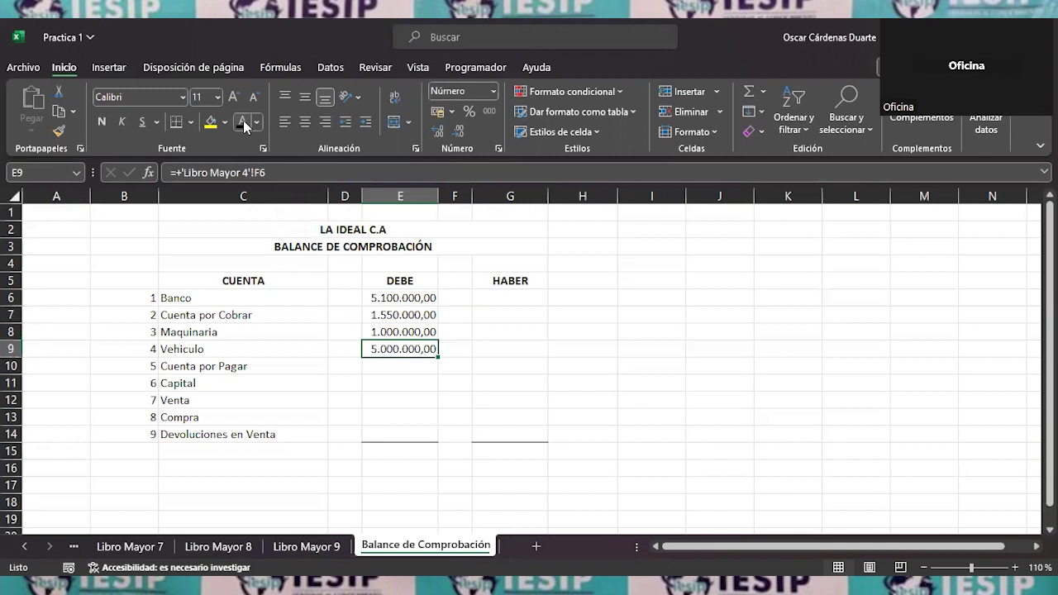
Step: Apply the black font colour to the credit balances of Cuenta por Pagar, Capital and Venta in G10:G12
{"action": "key", "text": "Down"}
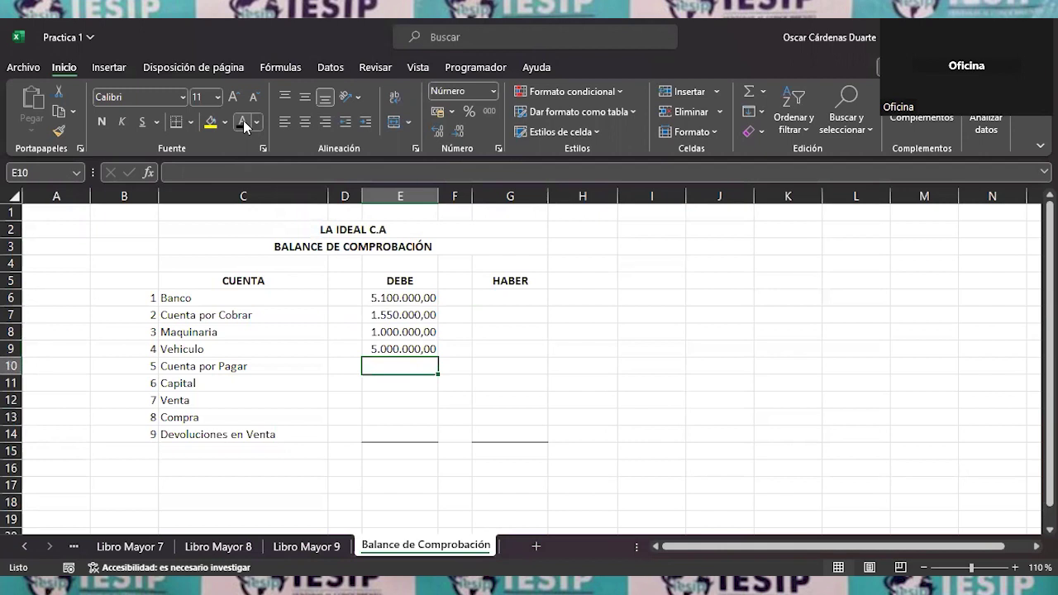
{"action": "key", "text": "Right"}
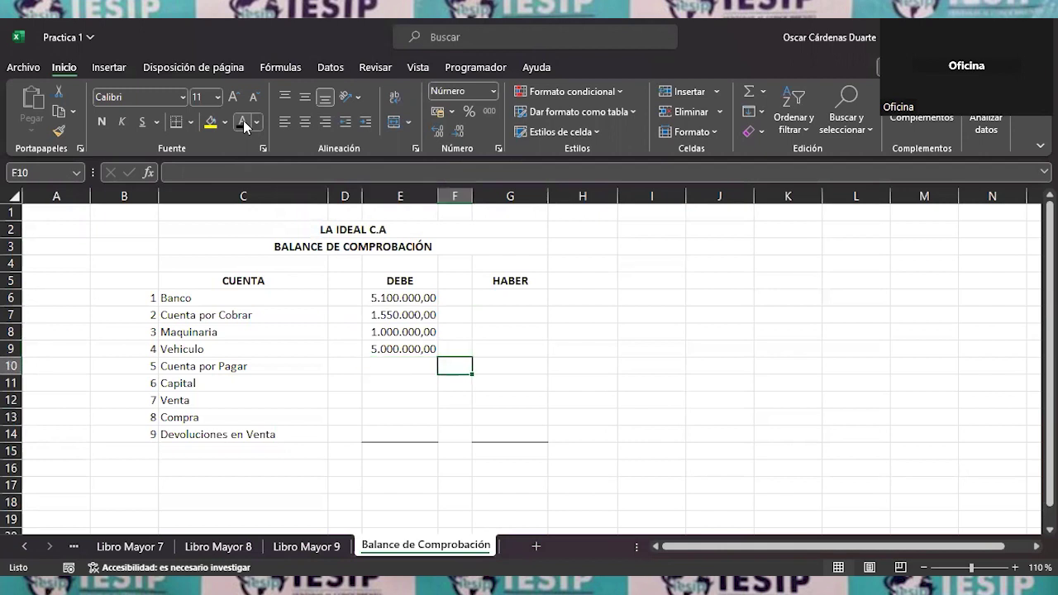
{"action": "key", "text": "Right"}
{"action": "left_click", "coordinate": [243, 123]}
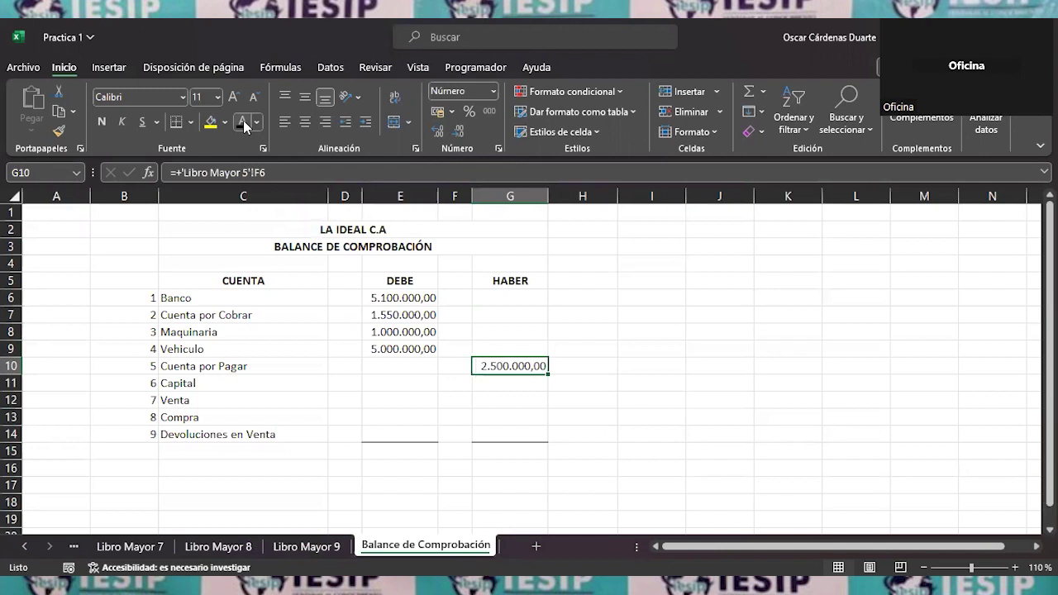
{"action": "key", "text": "Down"}
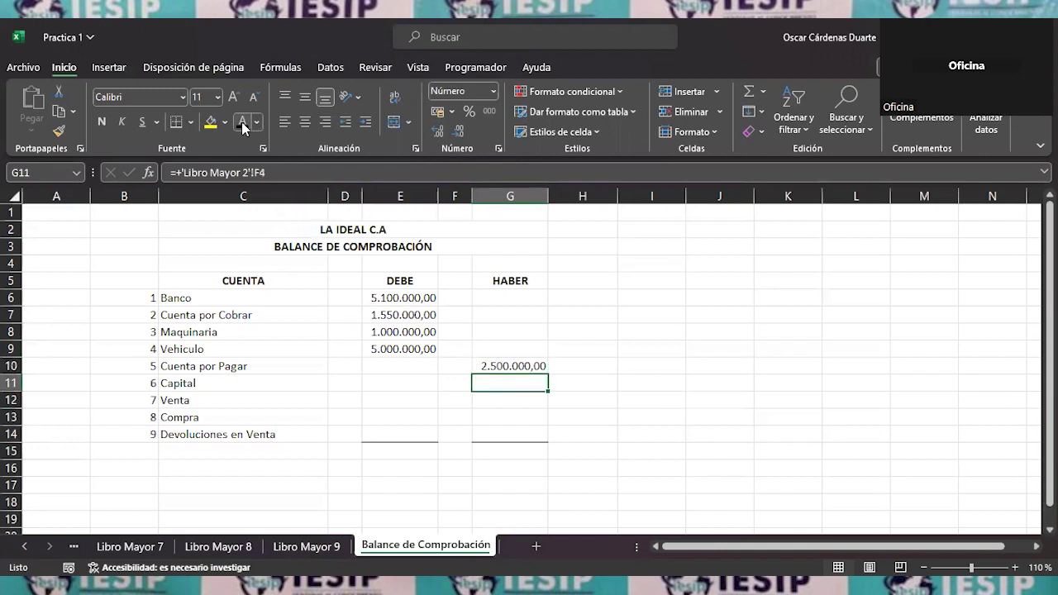
{"action": "left_click", "coordinate": [244, 126]}
{"action": "key", "text": "Down"}
{"action": "left_click", "coordinate": [244, 125]}
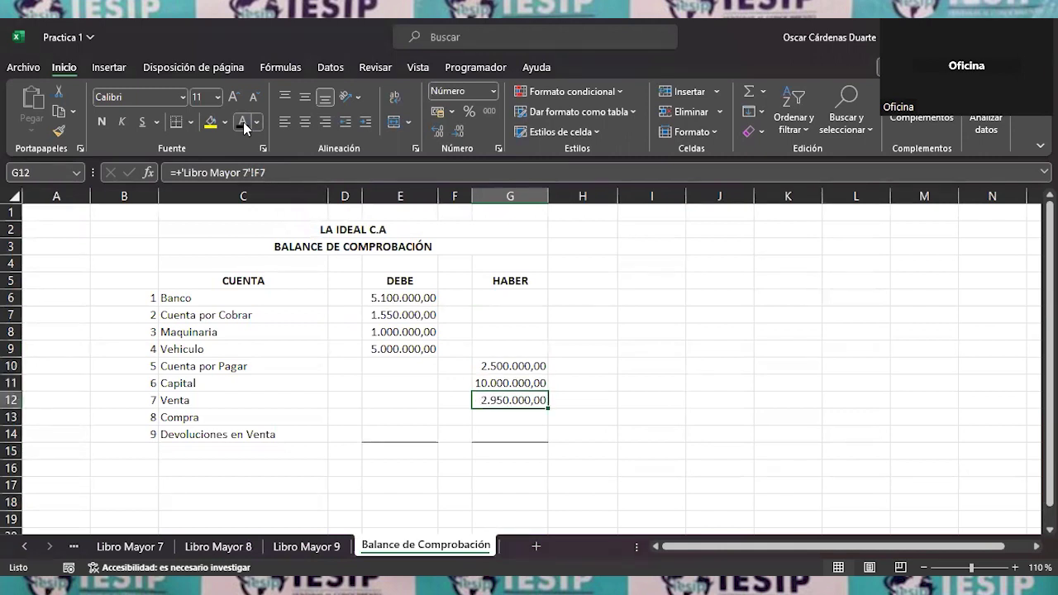
Step: Apply the black font colour to the debit balances of Compra in E13 and Devoluciones en Venta in E14
{"action": "key", "text": "Down"}
{"action": "key", "text": "Left"}
{"action": "key", "text": "Left"}
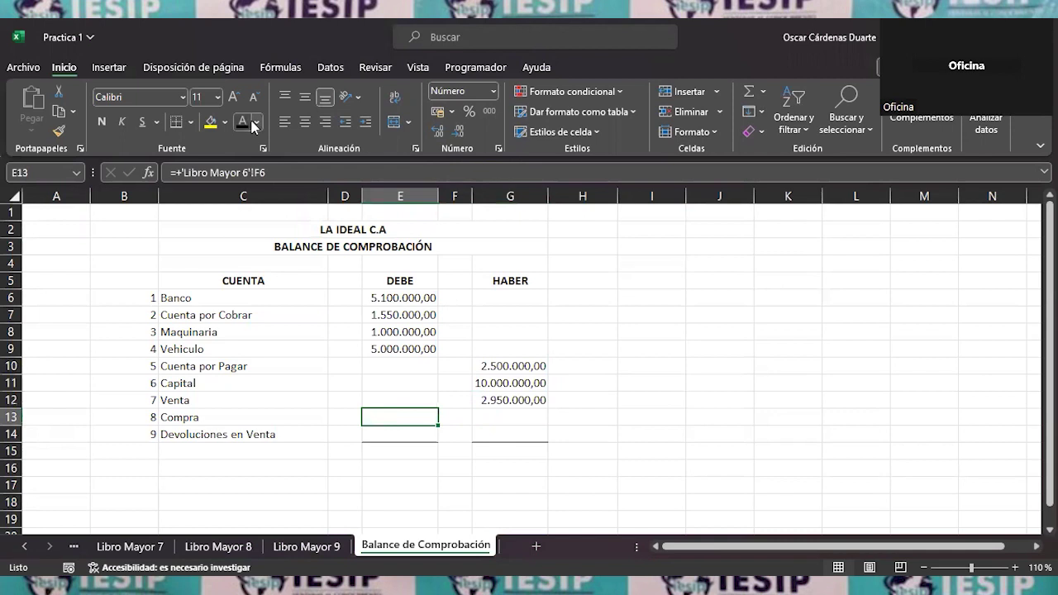
{"action": "left_click", "coordinate": [242, 127]}
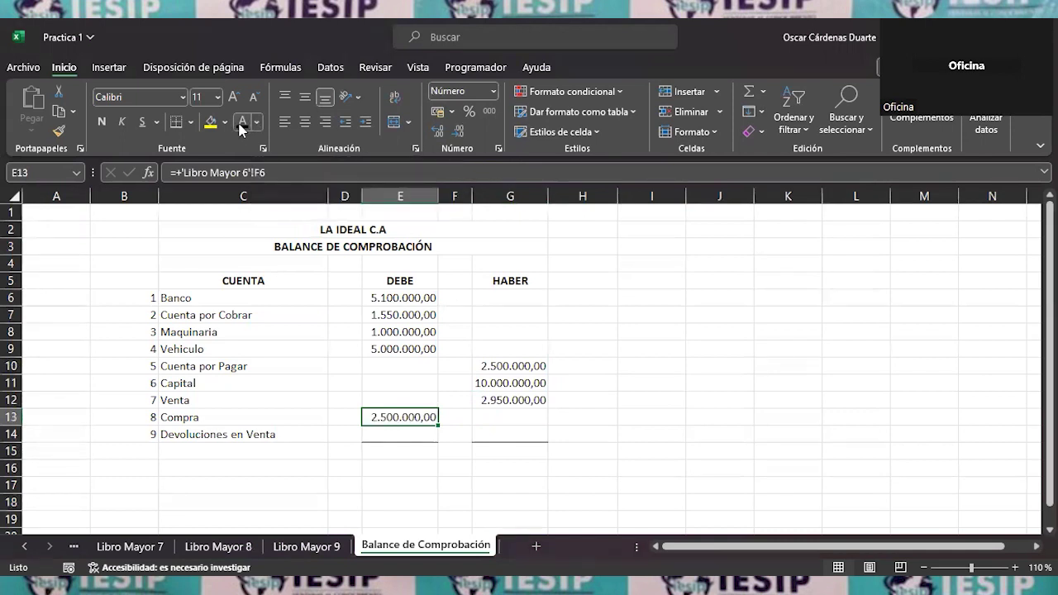
{"action": "key", "text": "Down"}
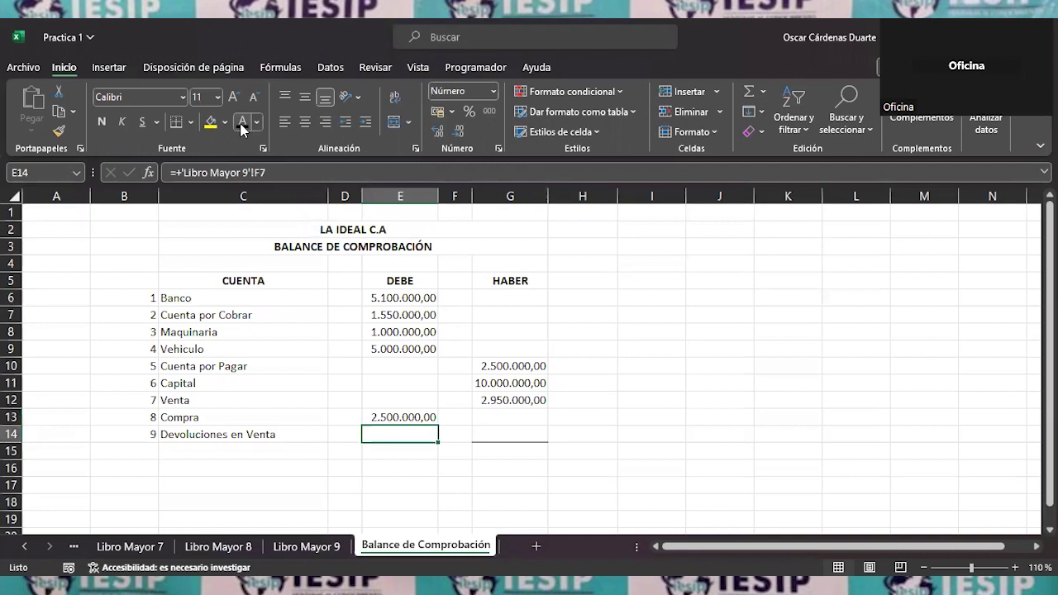
{"action": "left_click", "coordinate": [243, 128]}
Step: Apply the black font colour to the DEBE total in E15 and the HABER total in G15
{"action": "key", "text": "Down"}
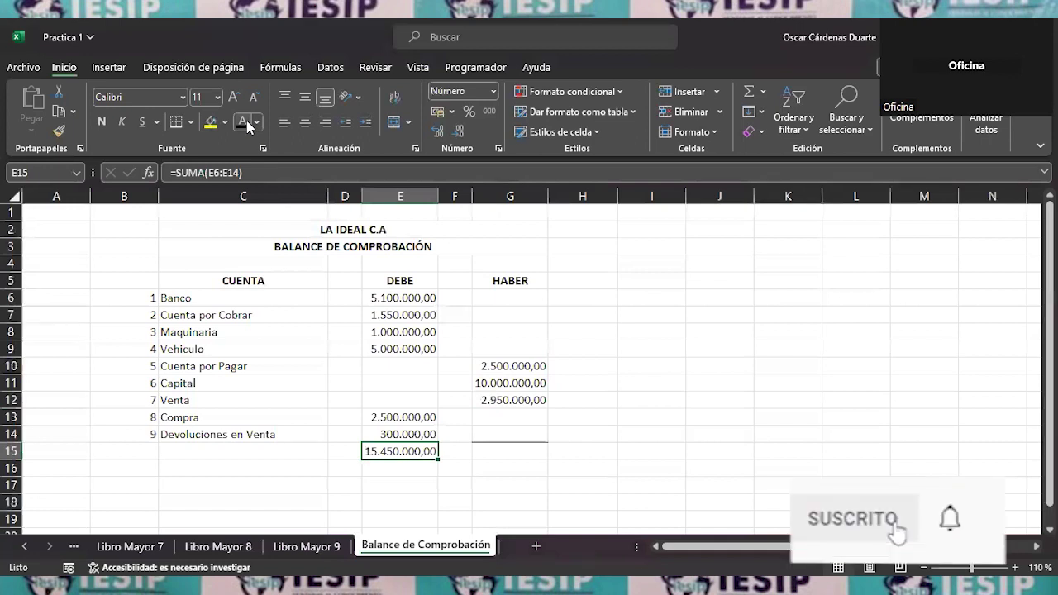
{"action": "key", "text": "Right"}
{"action": "key", "text": "Right"}
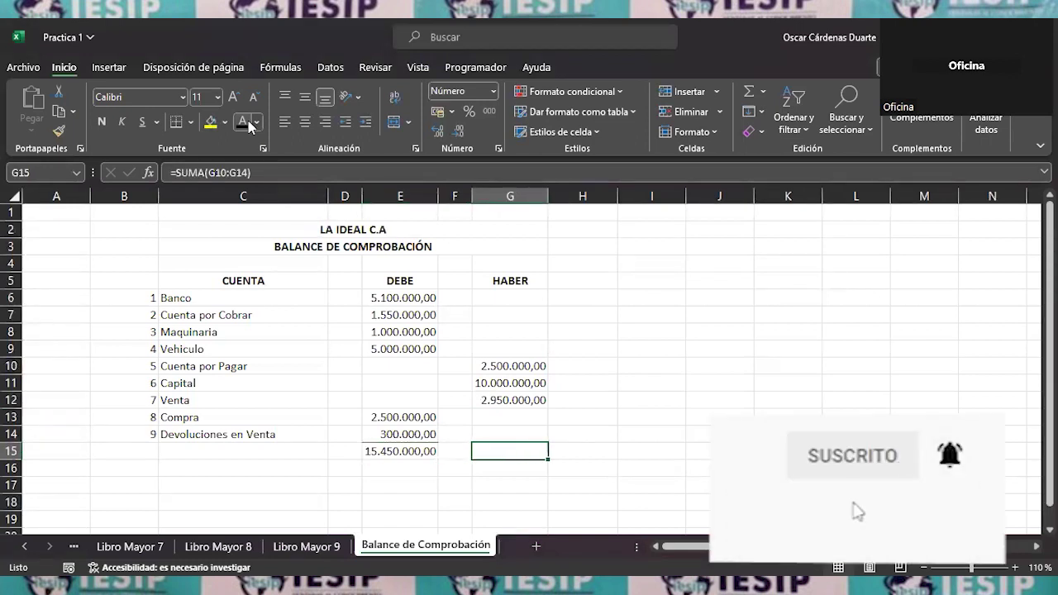
{"action": "left_click", "coordinate": [243, 123]}
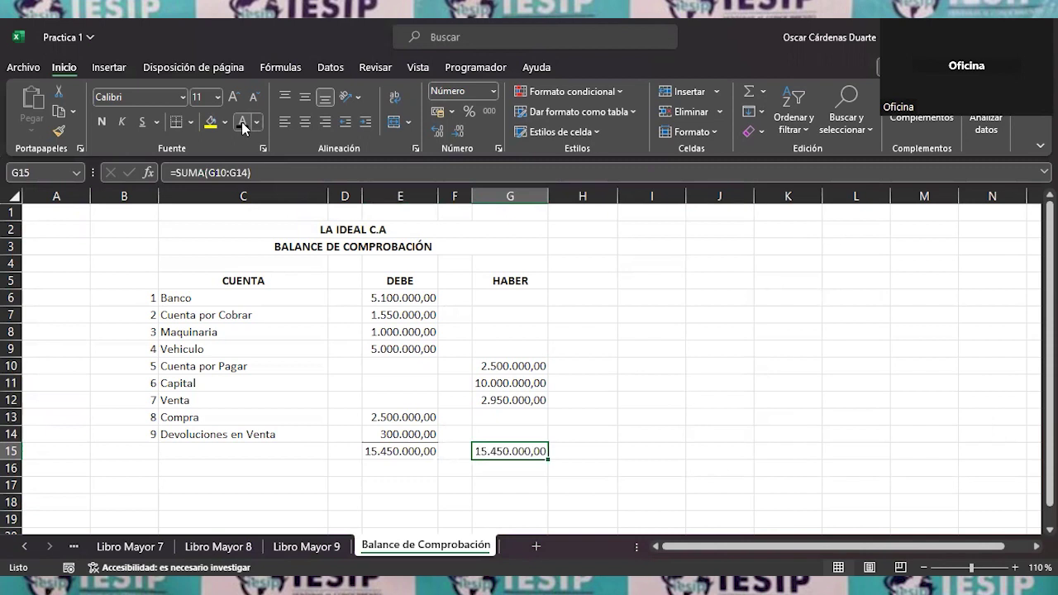
{"action": "key", "text": "Left"}
{"action": "key", "text": "Down"}
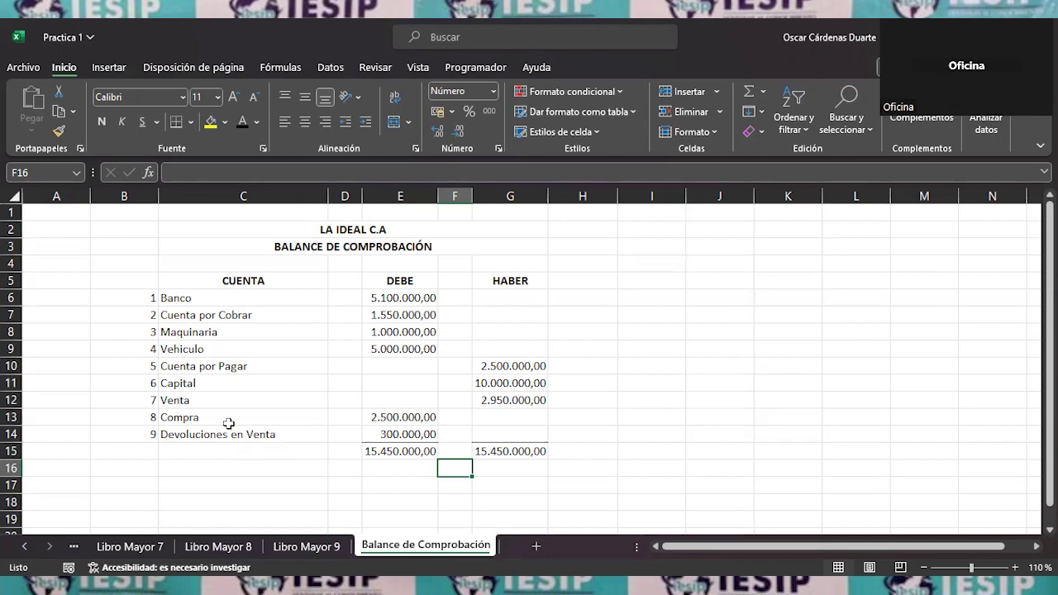
{"action": "left_click", "coordinate": [232, 484]}
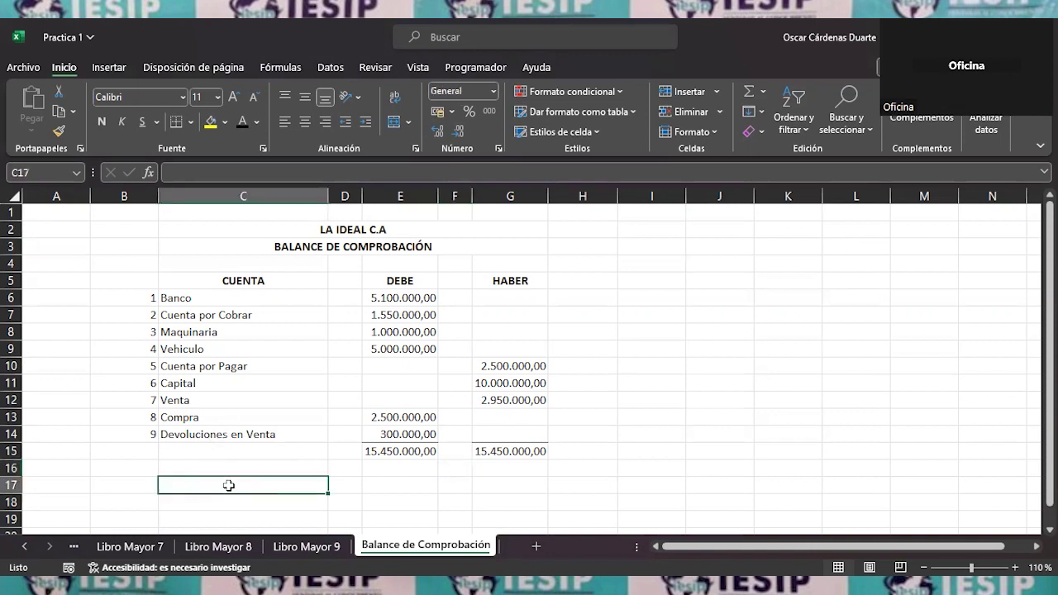